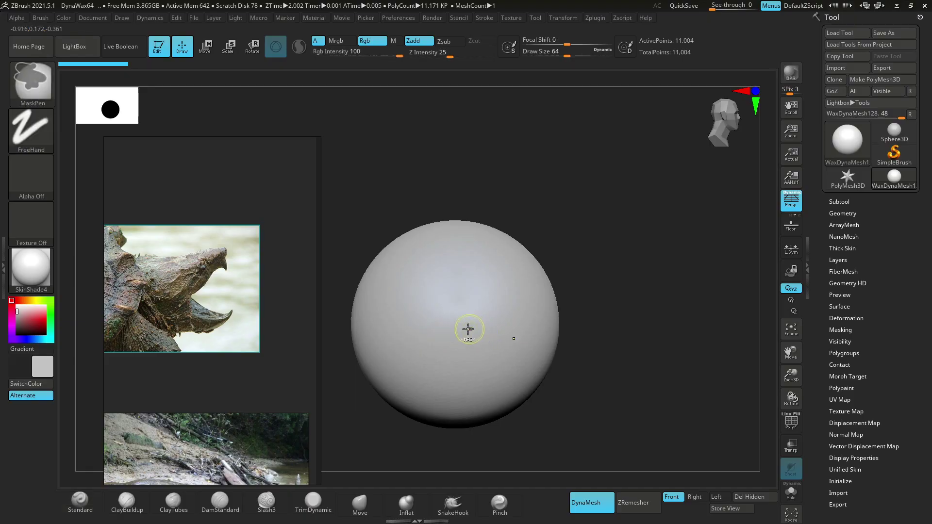
- Make the Move brush active to pull large areas of the sphere's surface
ctrl+drag(460, 334, 555, 296)
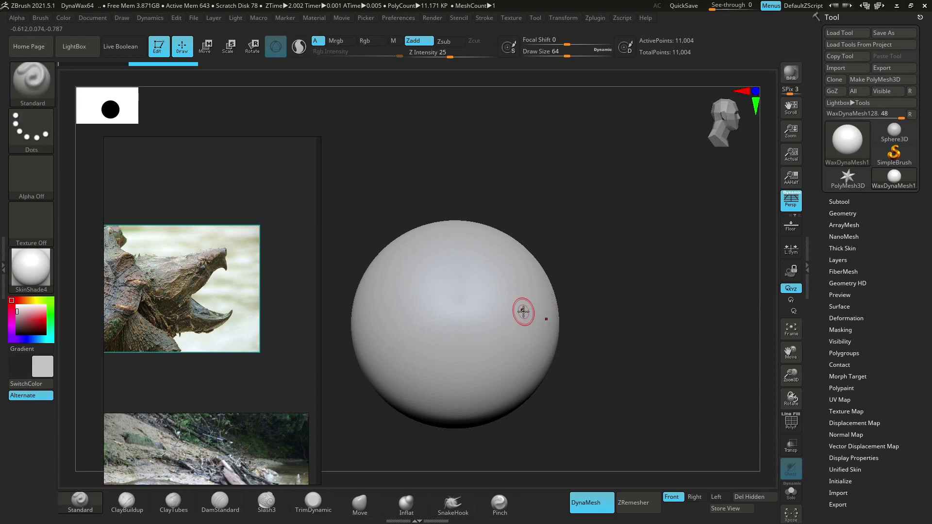
click(358, 509)
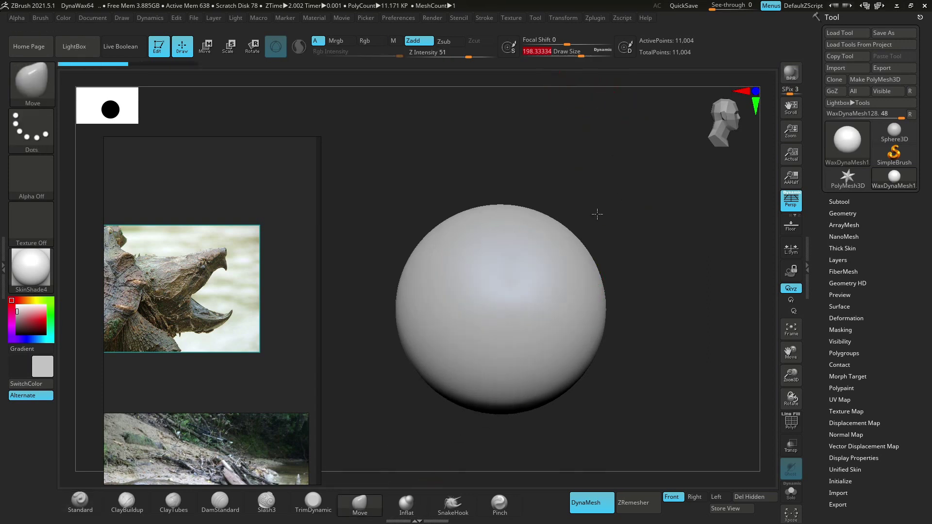
- Pull the sphere into an elongated egg and stretch out a bump for the head
alt+drag(623, 315, 708, 330)
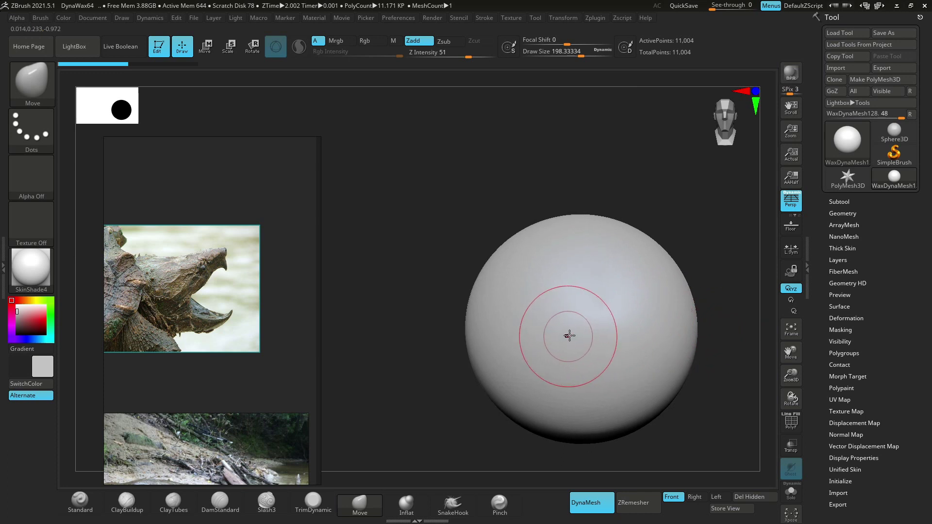
drag(792, 365, 793, 403)
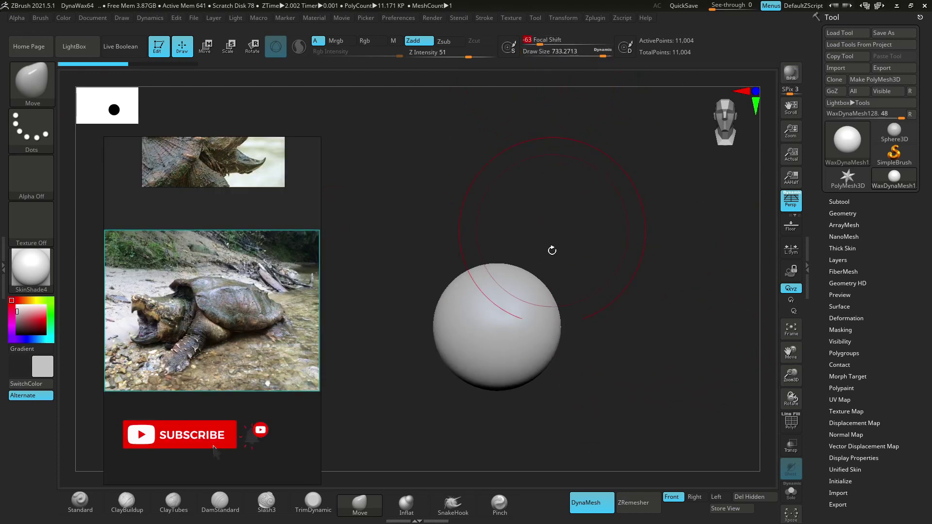
drag(582, 353, 570, 313)
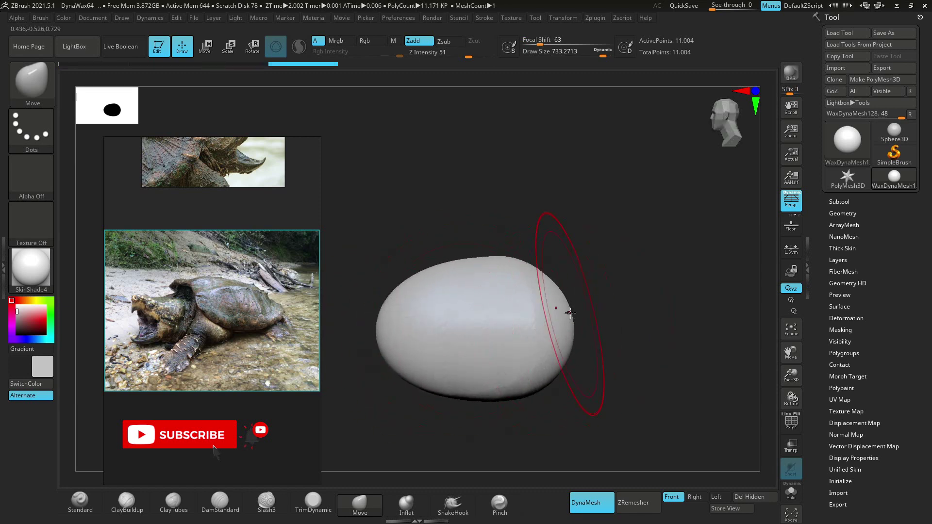
mouse_move(561, 302)
mouse_down()
mouse_move(563, 352)
mouse_move(505, 370)
mouse_move(661, 333)
mouse_move(678, 377)
mouse_move(697, 348)
mouse_up()
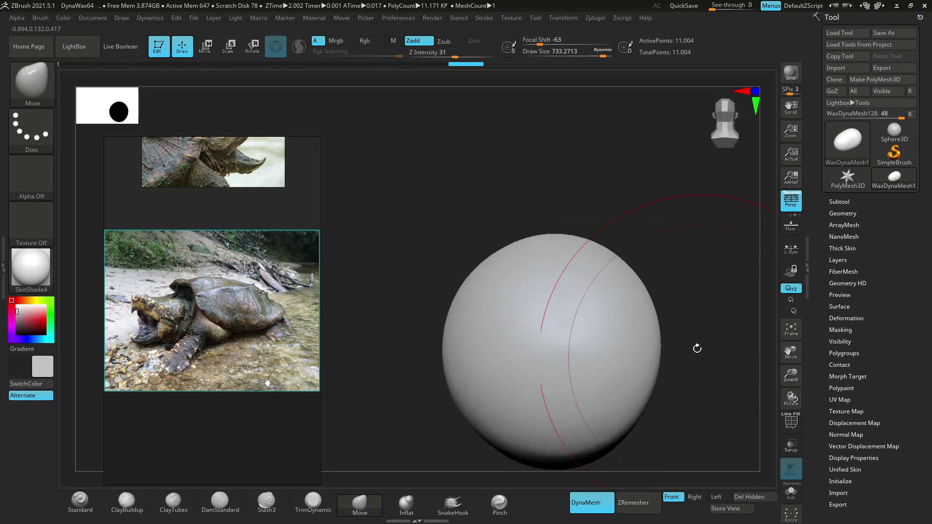
mouse_move(624, 134)
mouse_down()
mouse_move(588, 183)
mouse_move(725, 320)
mouse_up()
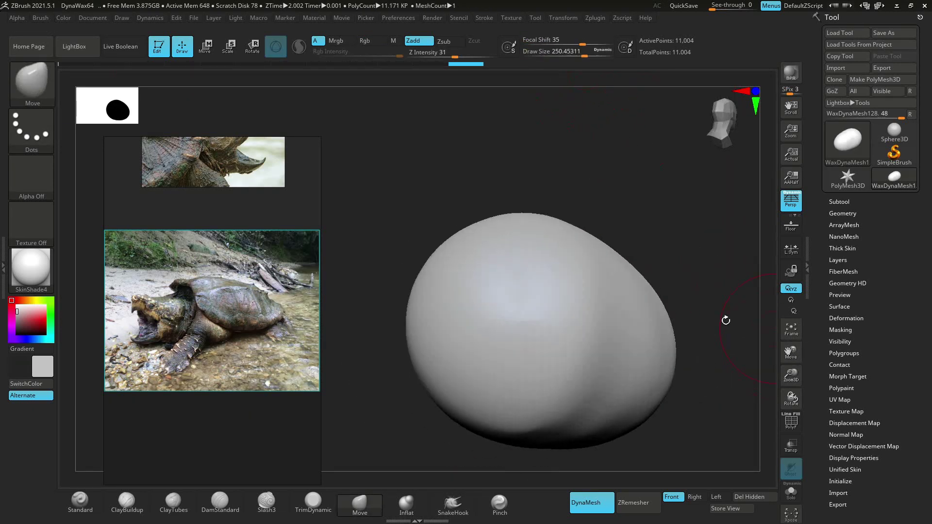
drag(442, 306, 427, 301)
drag(374, 271, 534, 262)
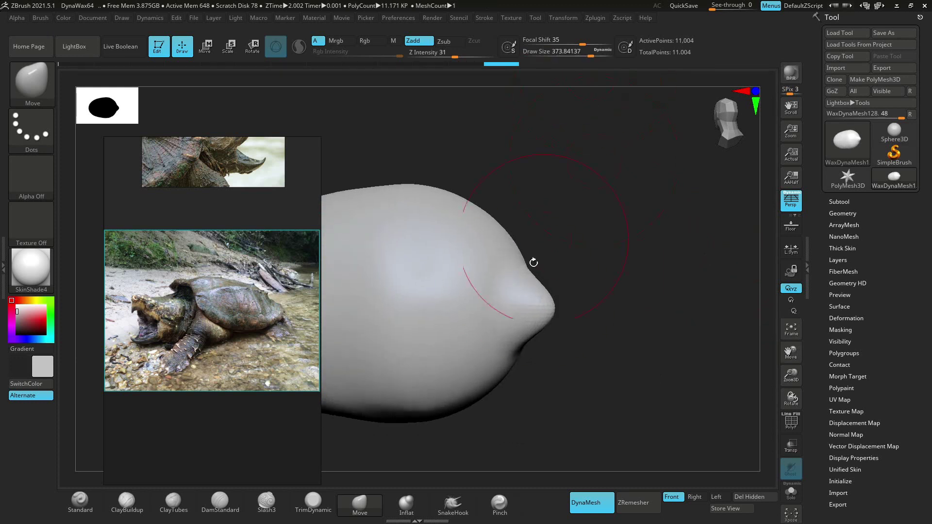
- Undo and redo the last shaping strokes, then DynaMesh the model to 44,348 points
key(ctrl+z)
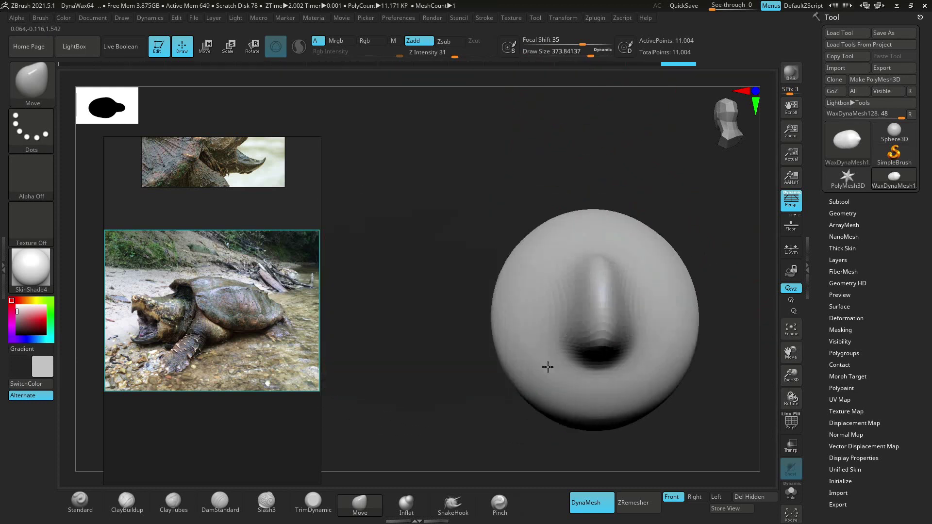
key(ctrl+z)
key(ctrl+z)
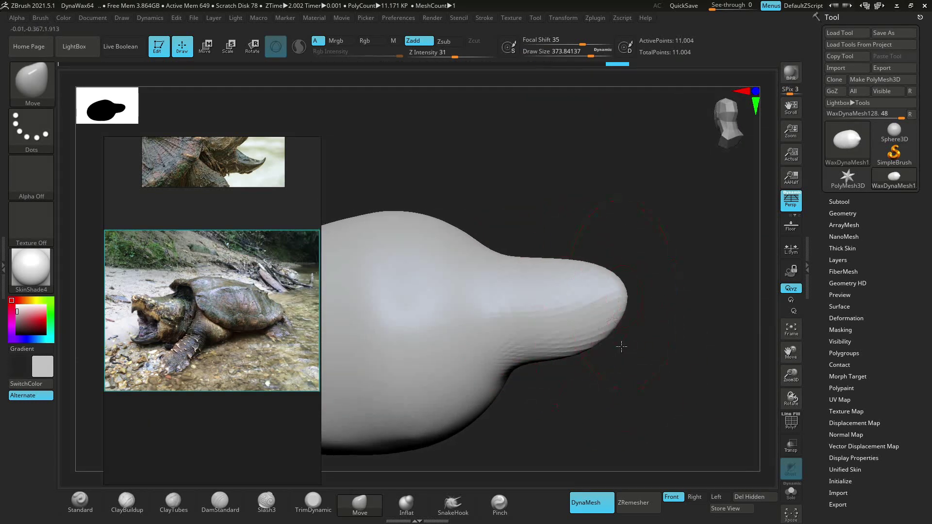
key(ctrl+shift+z)
key(ctrl+shift+z)
key(ctrl+shift+z)
key(ctrl+shift+z)
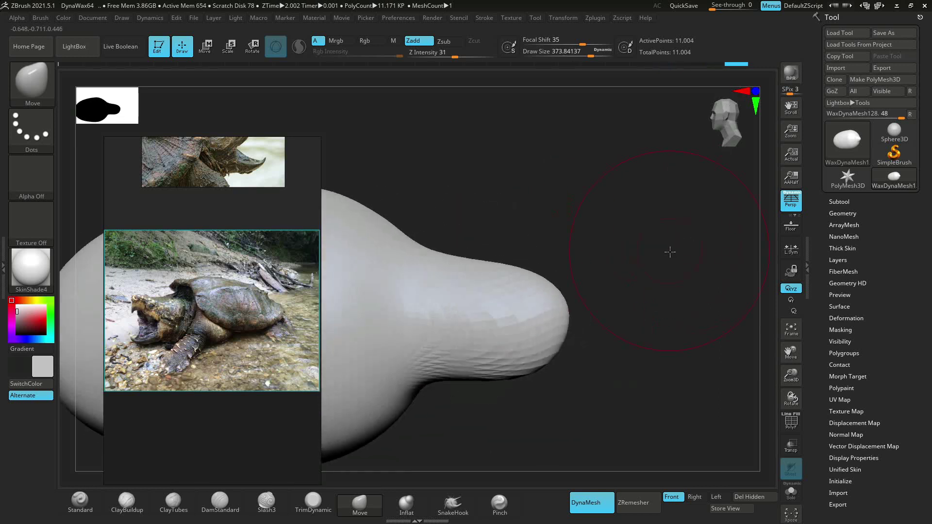
drag(670, 252, 693, 354)
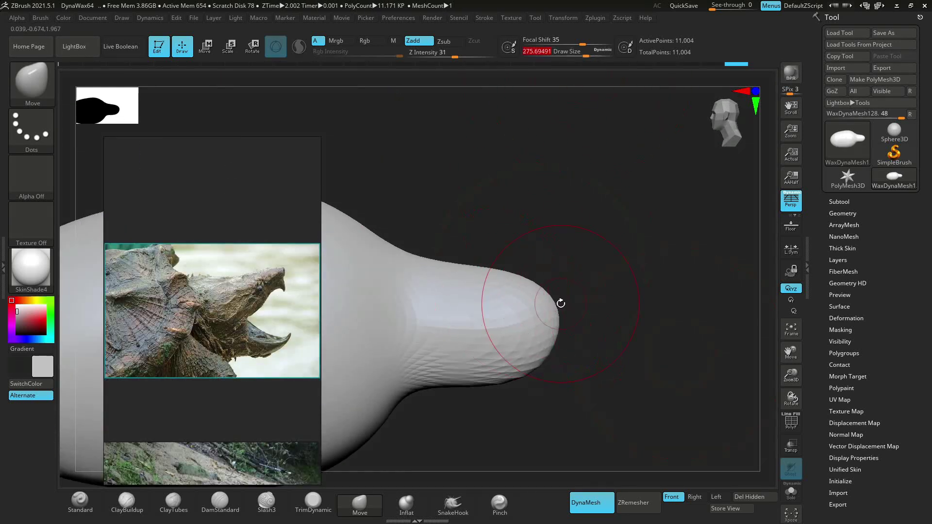
key(ctrl+shift+z)
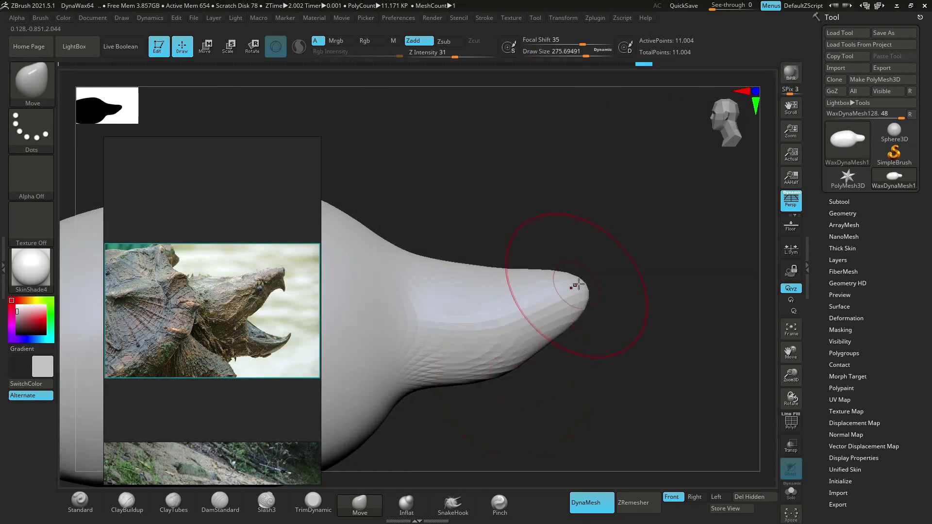
key(ctrl+shift+z)
key(ctrl+shift+z)
key(ctrl+shift+z)
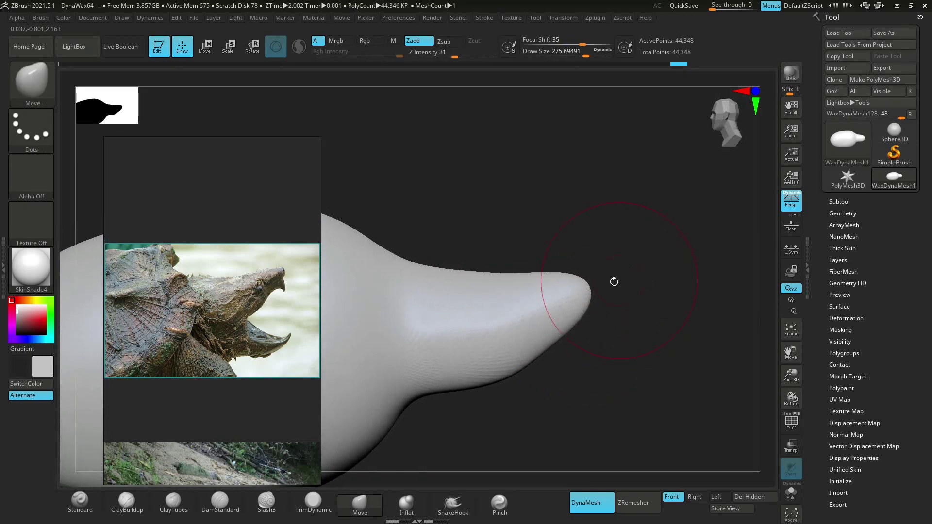
- Orbit through front, end-on and side views to shape the hooked beak tip and remesh to 177,386 points
mouse_move(606, 308)
shift+mouse_down()
mouse_move(555, 314)
mouse_move(582, 361)
mouse_move(685, 251)
mouse_move(700, 322)
mouse_move(719, 350)
mouse_move(694, 364)
mouse_move(645, 358)
mouse_move(667, 249)
mouse_move(660, 380)
mouse_move(616, 322)
mouse_move(633, 191)
shift+mouse_up()
drag(680, 366, 686, 371)
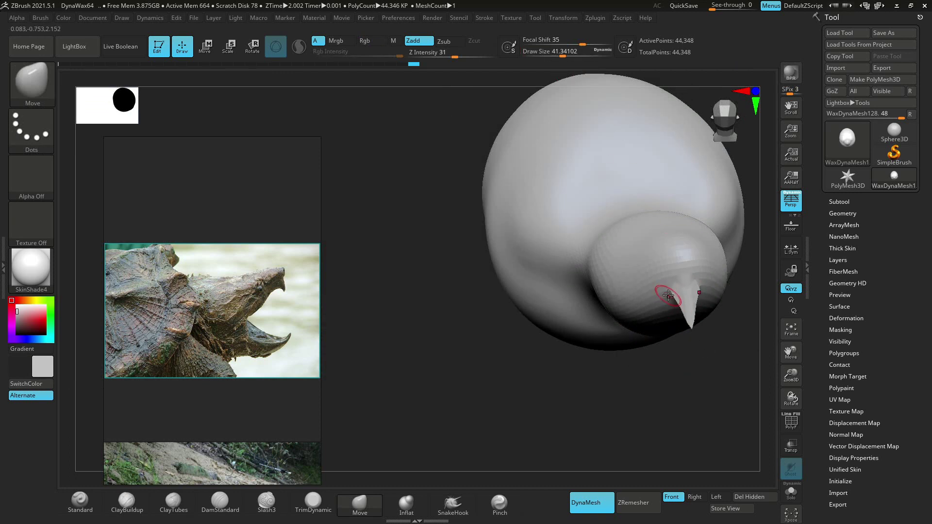
mouse_move(672, 293)
mouse_down()
mouse_move(703, 332)
mouse_move(724, 305)
mouse_up()
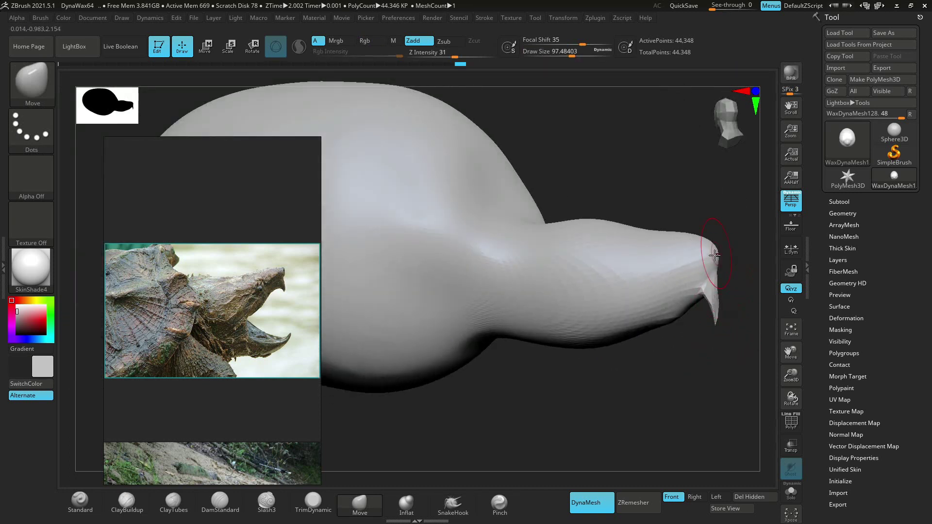
mouse_move(714, 255)
mouse_down()
mouse_move(667, 322)
mouse_move(713, 360)
mouse_move(693, 376)
mouse_move(697, 353)
mouse_move(719, 393)
mouse_up()
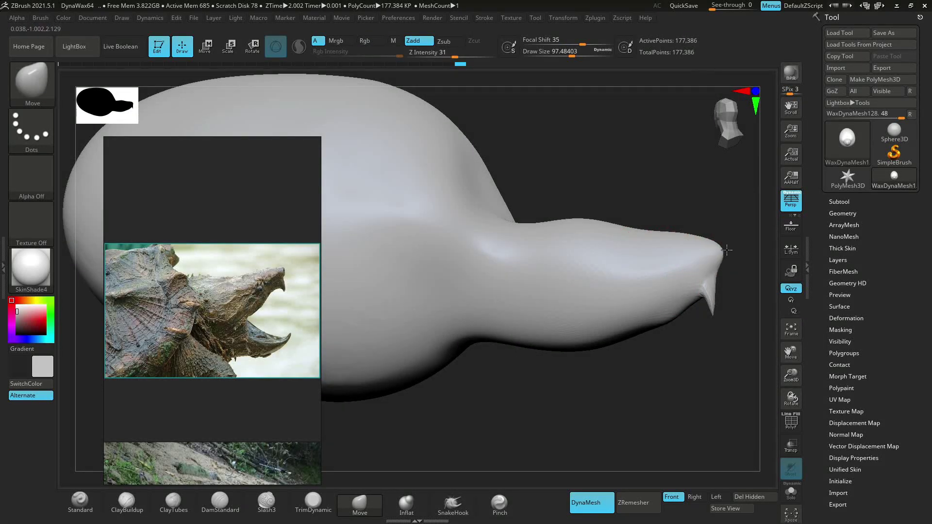
drag(726, 250, 644, 369)
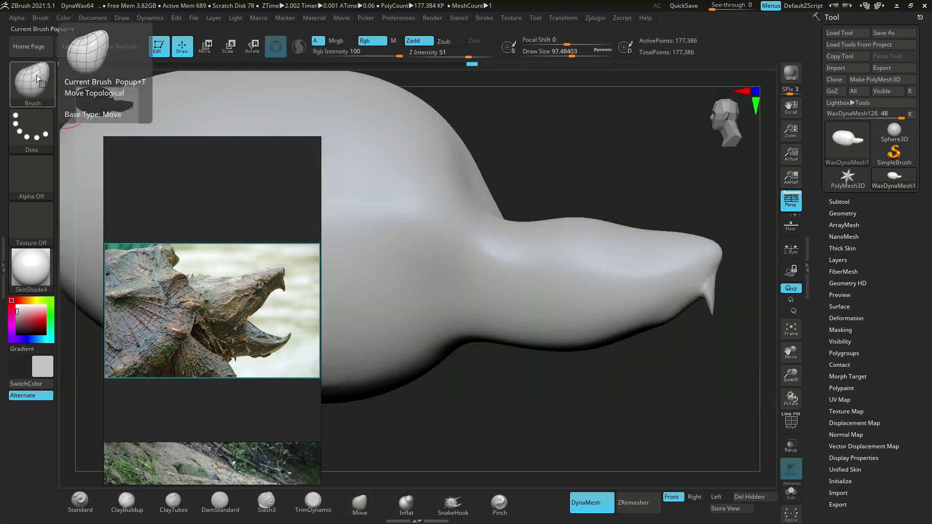
- Mask the underside of the neck and turn it into its own polygroup
drag(582, 369, 558, 378)
ctrl+right_drag(558, 379, 550, 389)
mouse_move(549, 389)
ctrl+mouse_down()
mouse_move(631, 340)
mouse_move(533, 417)
ctrl+mouse_up()
mouse_move(709, 389)
mouse_down()
mouse_move(707, 250)
mouse_move(710, 410)
mouse_move(686, 395)
mouse_move(696, 426)
mouse_up()
ctrl+click(707, 249)
ctrl+click(697, 426)
- Isolate the neck polygroup, smooth it with Deformation > Polish, then unhide the full model
click(791, 422)
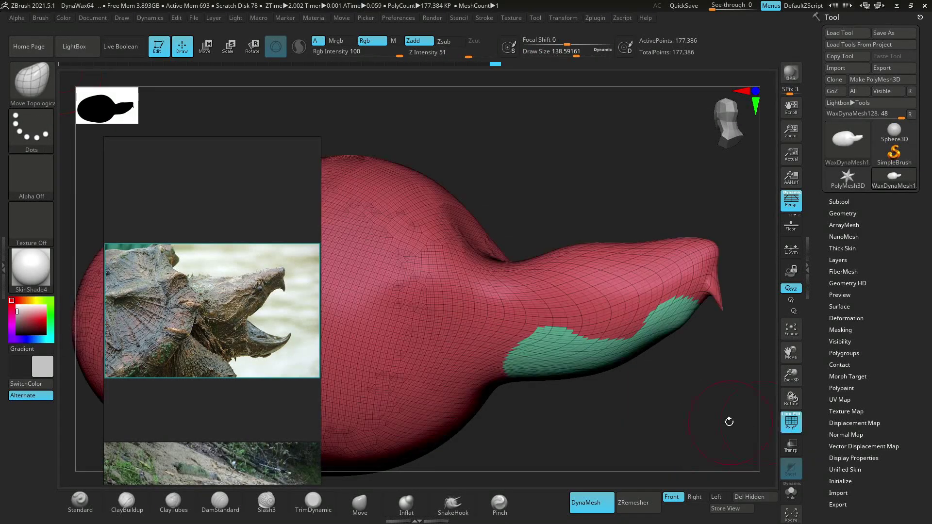
ctrl+shift+click(631, 311)
click(791, 421)
drag(757, 418, 754, 316)
click(846, 318)
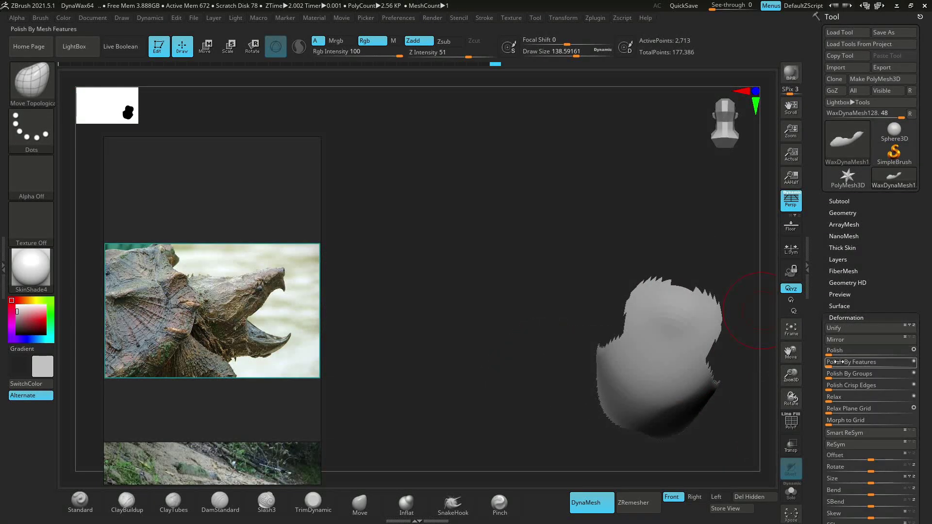
drag(827, 362, 869, 363)
mouse_move(631, 388)
mouse_down()
mouse_move(719, 466)
mouse_move(686, 358)
mouse_move(655, 377)
mouse_move(705, 376)
mouse_move(669, 354)
mouse_move(700, 377)
mouse_move(707, 356)
mouse_move(631, 360)
mouse_move(707, 376)
mouse_move(680, 361)
mouse_up()
ctrl+shift+click(728, 478)
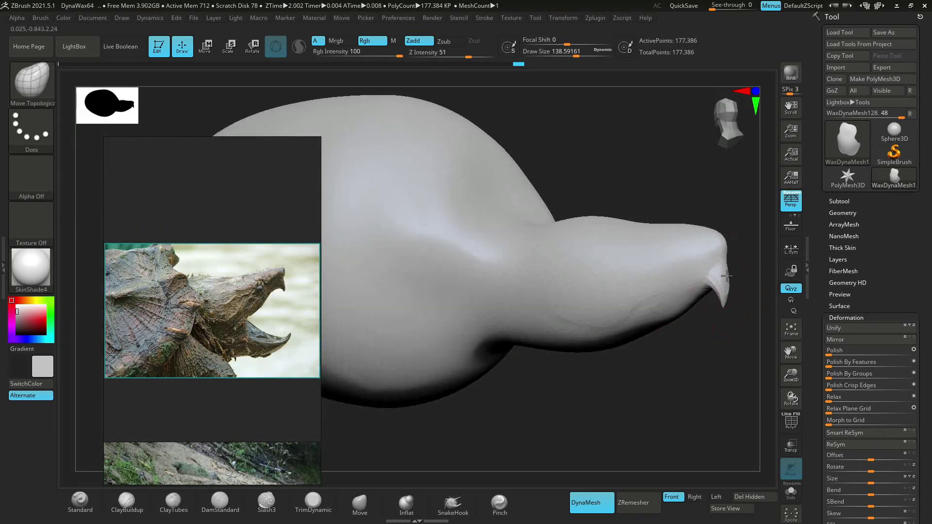
- Drag the lower jaw down and forward and shape the mouth interior, checking front and side views
drag(727, 275, 634, 349)
mouse_move(704, 414)
mouse_down()
mouse_move(624, 377)
mouse_move(695, 395)
mouse_move(687, 392)
mouse_up()
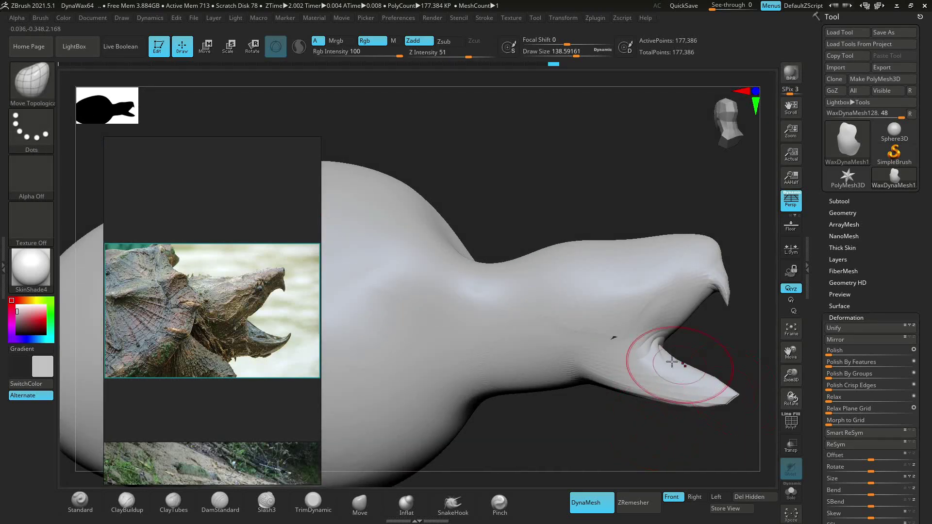
mouse_move(671, 362)
mouse_down()
mouse_move(572, 407)
mouse_move(709, 366)
mouse_move(695, 397)
mouse_up()
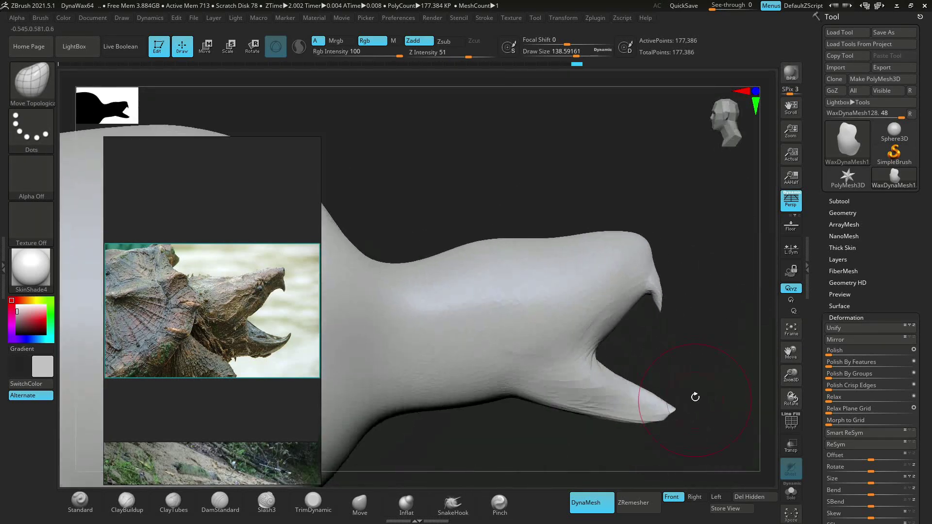
drag(606, 379, 566, 354)
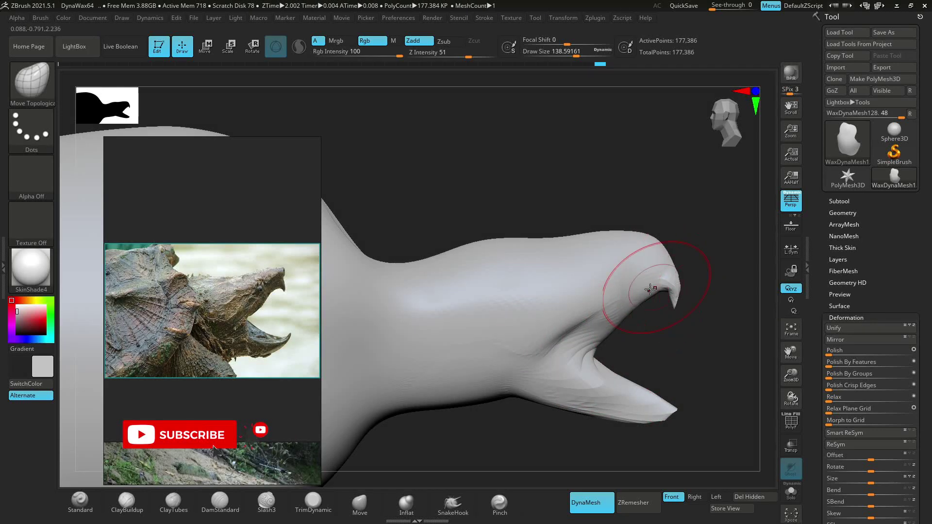
drag(573, 344, 630, 372)
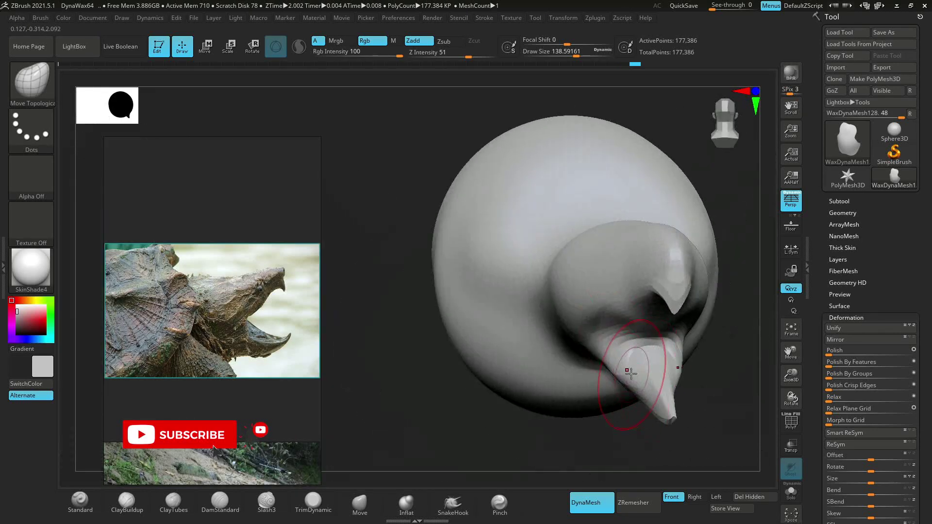
mouse_move(726, 393)
mouse_down()
mouse_move(620, 364)
mouse_move(740, 360)
mouse_move(729, 363)
mouse_up()
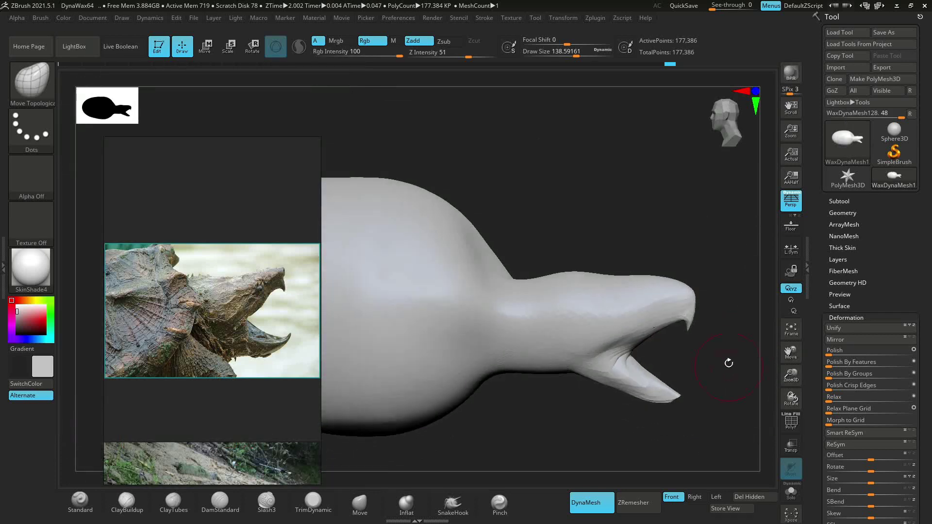
- Rebuild the mesh with cleaner topology and orbit around the head to compare views
click(633, 504)
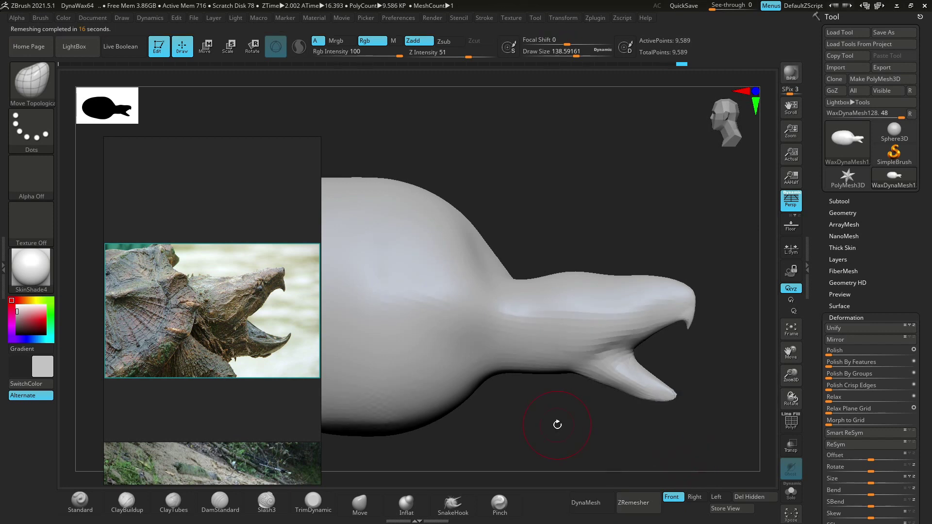
mouse_move(566, 422)
mouse_down()
mouse_move(676, 364)
mouse_move(634, 342)
mouse_move(626, 405)
mouse_up()
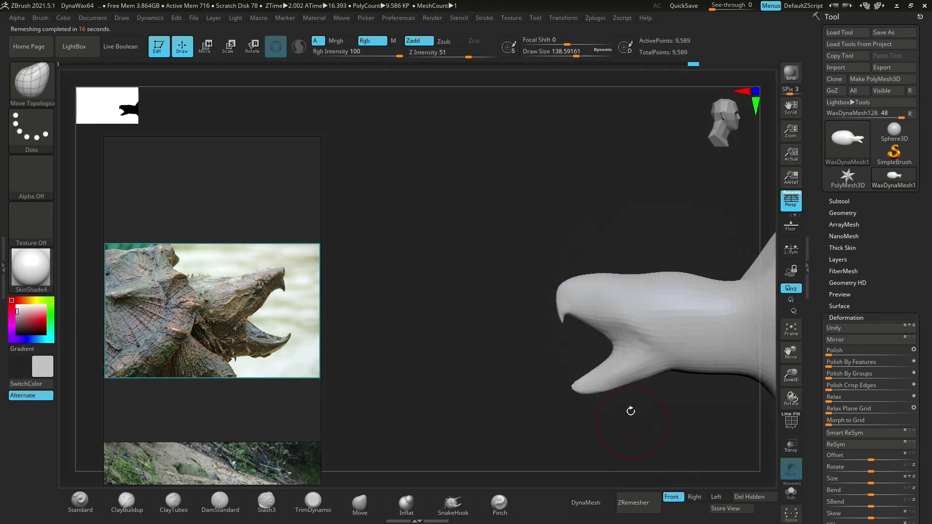
mouse_move(681, 361)
mouse_down()
mouse_move(657, 241)
mouse_move(631, 271)
mouse_move(617, 316)
mouse_up()
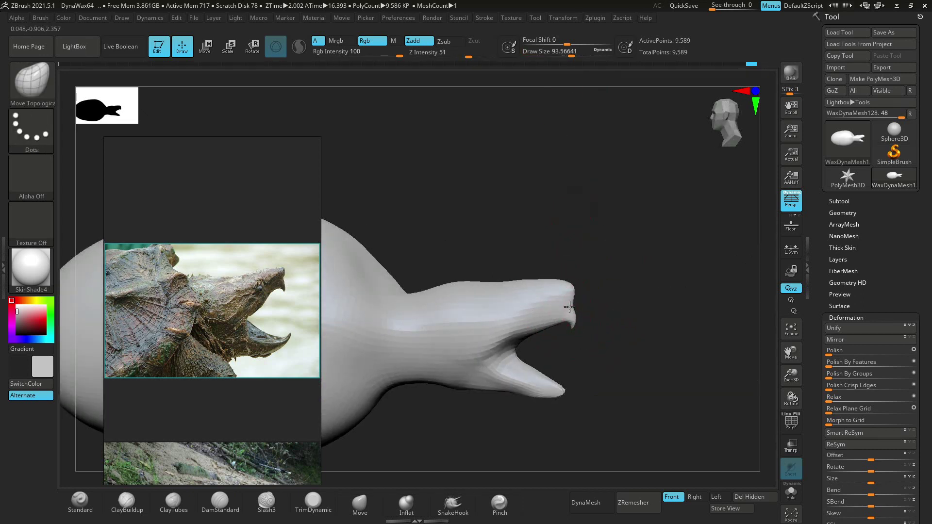
drag(571, 297, 566, 292)
mouse_move(532, 324)
mouse_down()
mouse_move(541, 337)
mouse_move(531, 354)
mouse_move(538, 335)
mouse_move(558, 397)
mouse_move(509, 378)
mouse_move(558, 339)
mouse_move(628, 332)
mouse_up()
drag(572, 54, 567, 53)
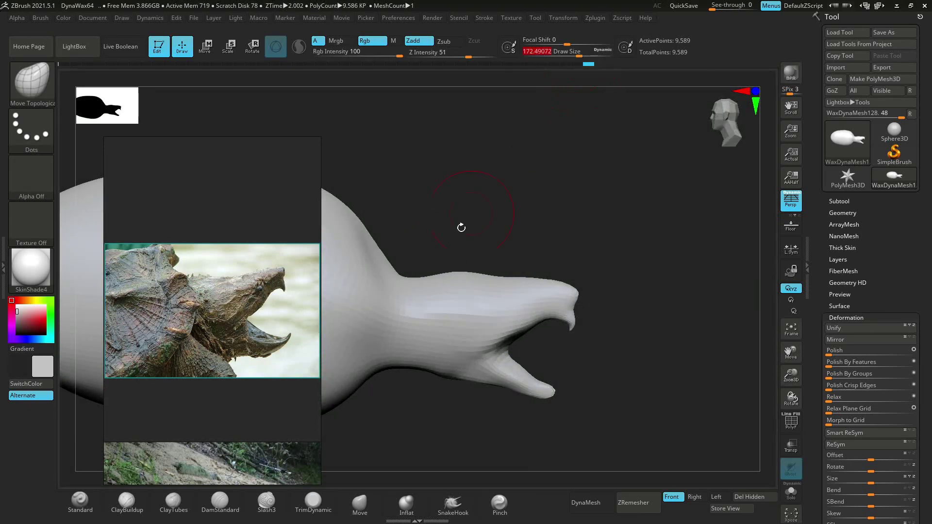
mouse_move(595, 260)
mouse_down()
mouse_move(531, 246)
mouse_move(564, 445)
mouse_move(636, 315)
mouse_move(628, 383)
mouse_move(432, 286)
mouse_up()
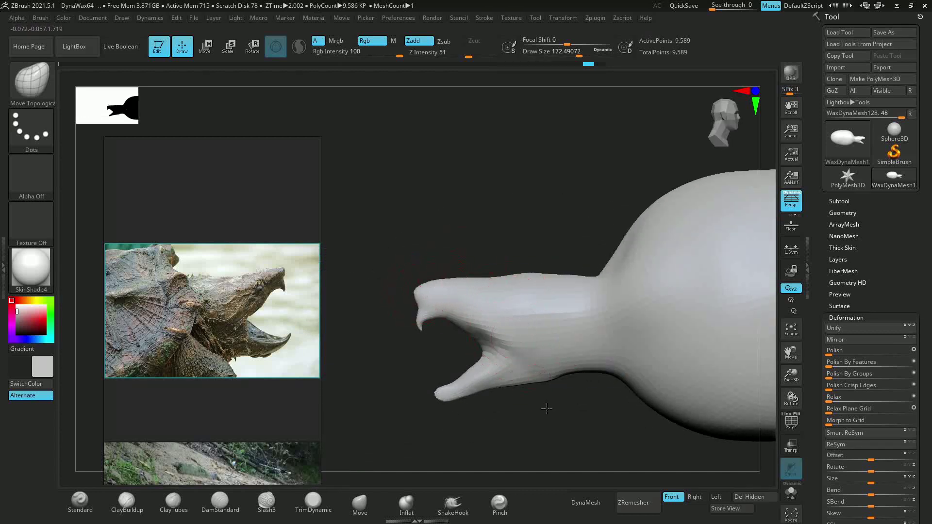
drag(547, 408, 641, 330)
- Curve the lower jaw into a slender upturned tip, then zoom out to the whole turtle
drag(533, 366, 576, 376)
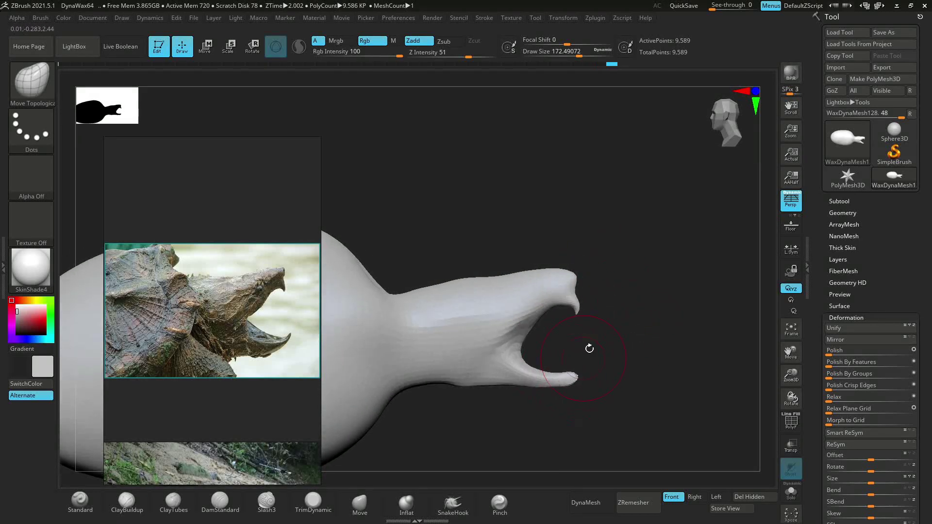
scroll(591, 349, up, 3)
drag(578, 52, 568, 52)
mouse_move(616, 330)
shift+mouse_down()
mouse_move(545, 366)
mouse_move(555, 329)
mouse_move(523, 182)
mouse_move(556, 281)
shift+mouse_up()
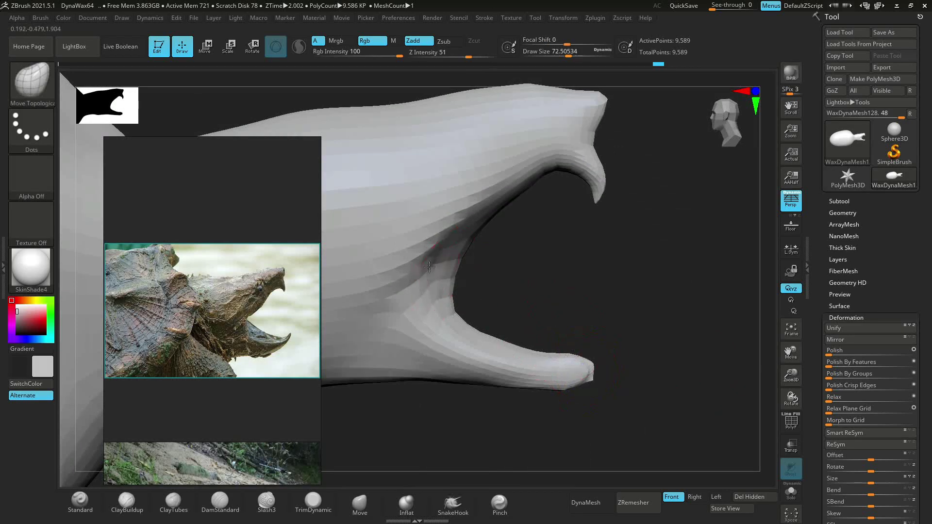
ctrl+right_drag(493, 194, 694, 400)
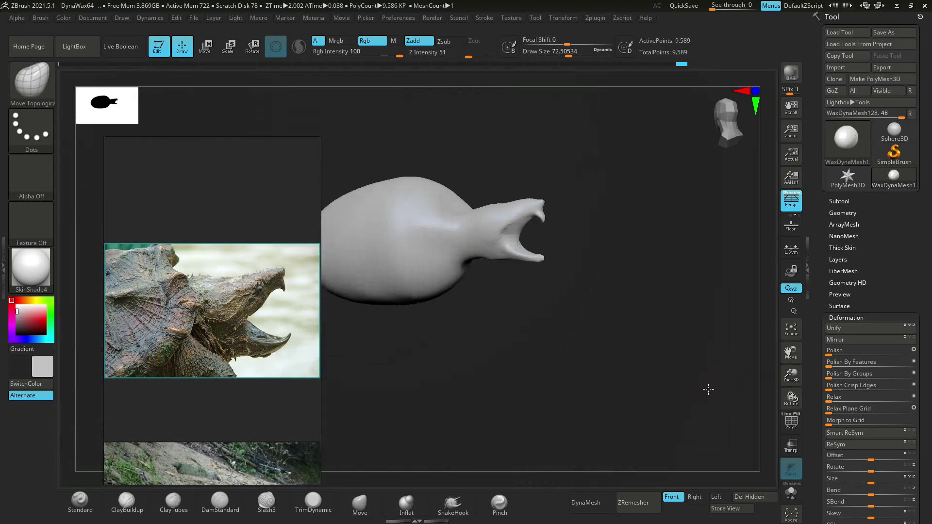
- Zoom in on the head and refine the jaws while turning the turtle left and right
drag(694, 400, 672, 371)
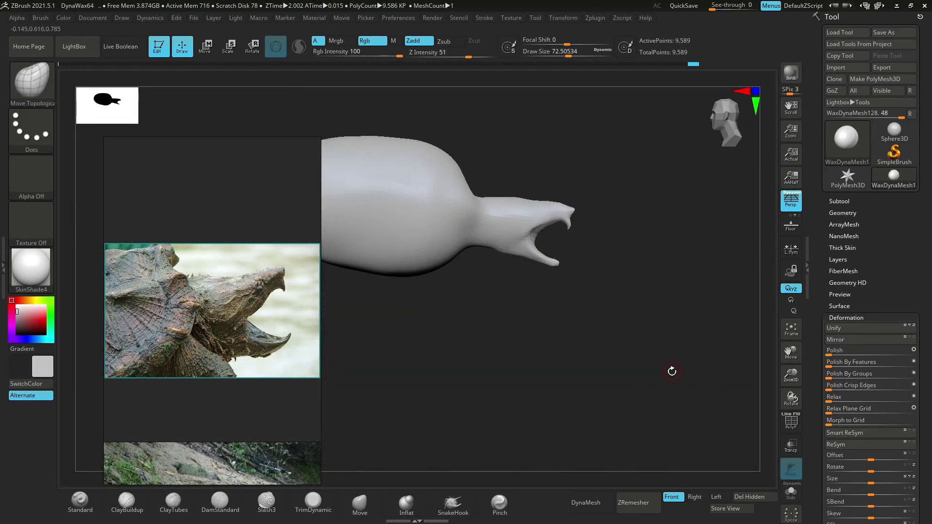
drag(791, 374, 813, 414)
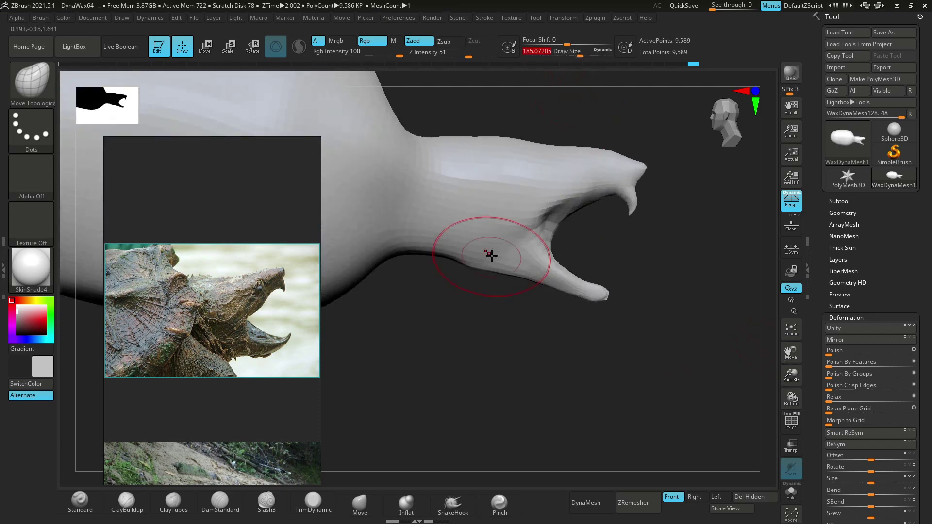
mouse_move(584, 313)
mouse_down()
mouse_move(525, 307)
mouse_move(628, 275)
mouse_up()
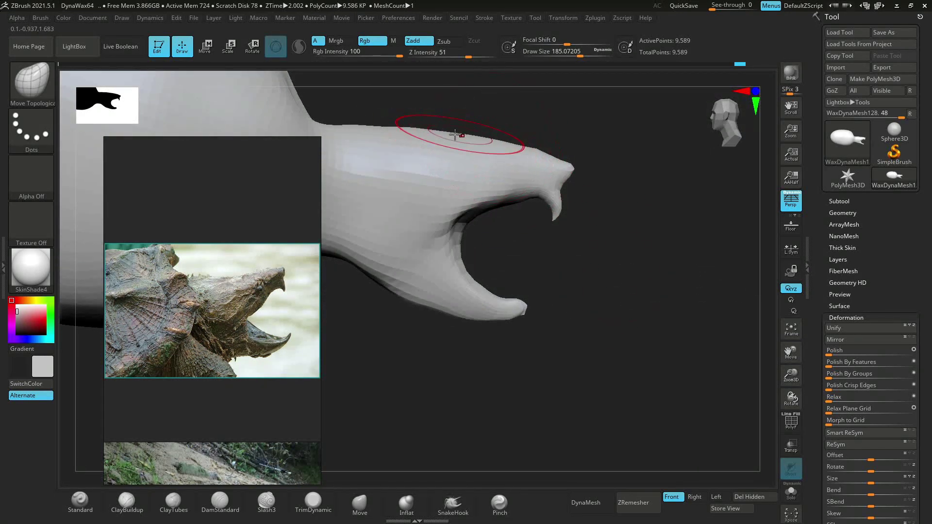
mouse_move(524, 150)
mouse_down()
mouse_move(599, 270)
mouse_move(763, 389)
mouse_up()
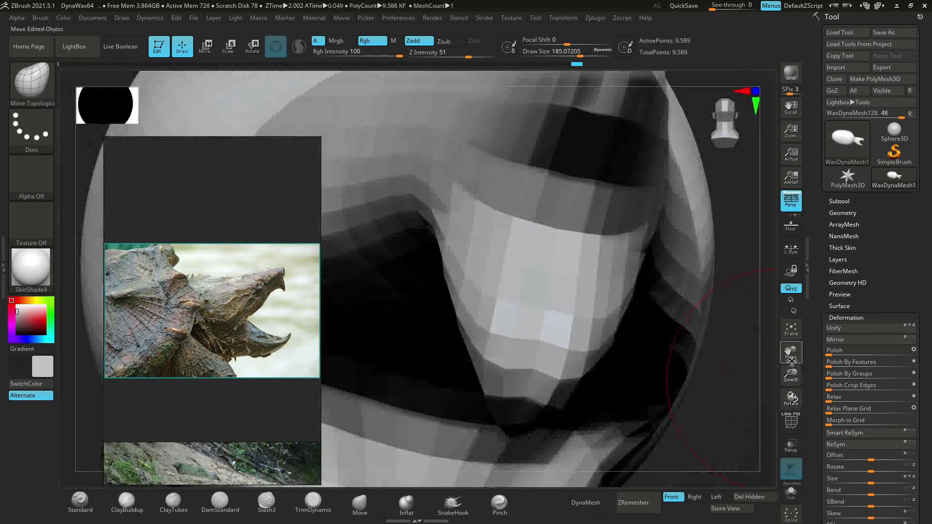
key(f)
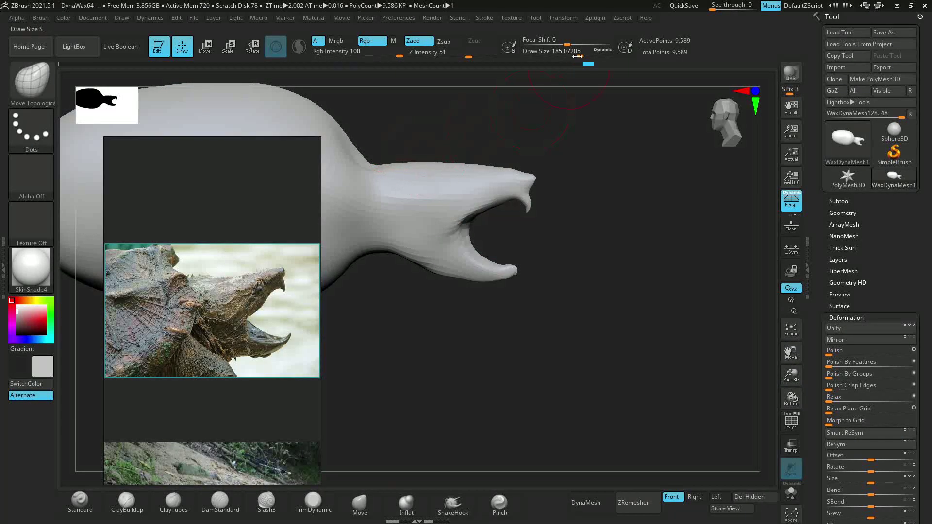
drag(491, 213, 513, 280)
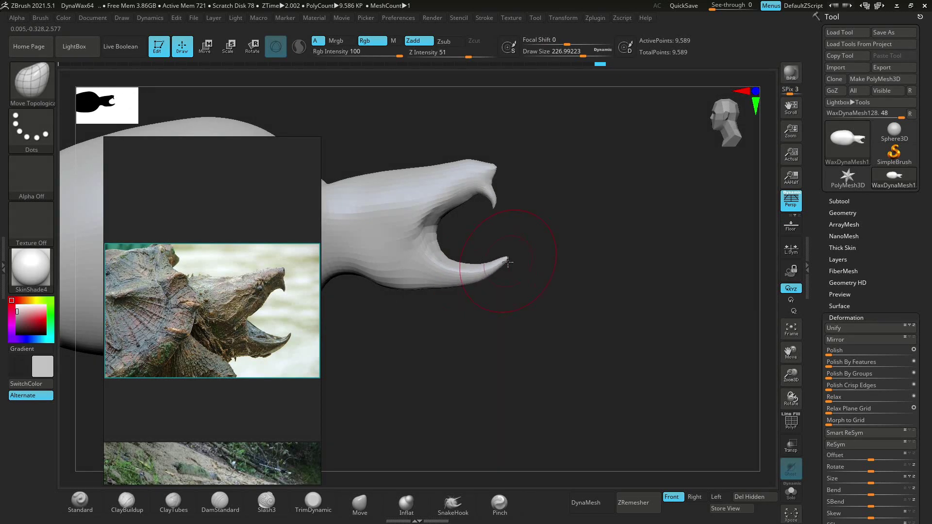
mouse_move(509, 189)
mouse_down()
mouse_move(537, 354)
mouse_move(518, 271)
mouse_move(453, 167)
mouse_move(618, 323)
mouse_move(738, 384)
mouse_move(460, 194)
mouse_move(437, 239)
mouse_move(548, 340)
mouse_up()
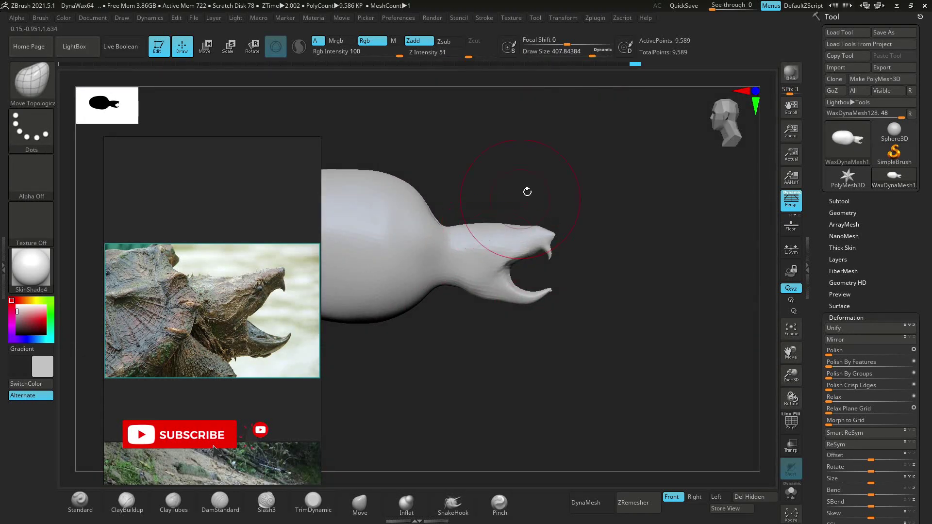
- Turn the turtle through side profiles to view the rounded body
mouse_move(537, 248)
mouse_down()
mouse_move(722, 377)
mouse_move(713, 384)
mouse_up()
drag(604, 311, 661, 360)
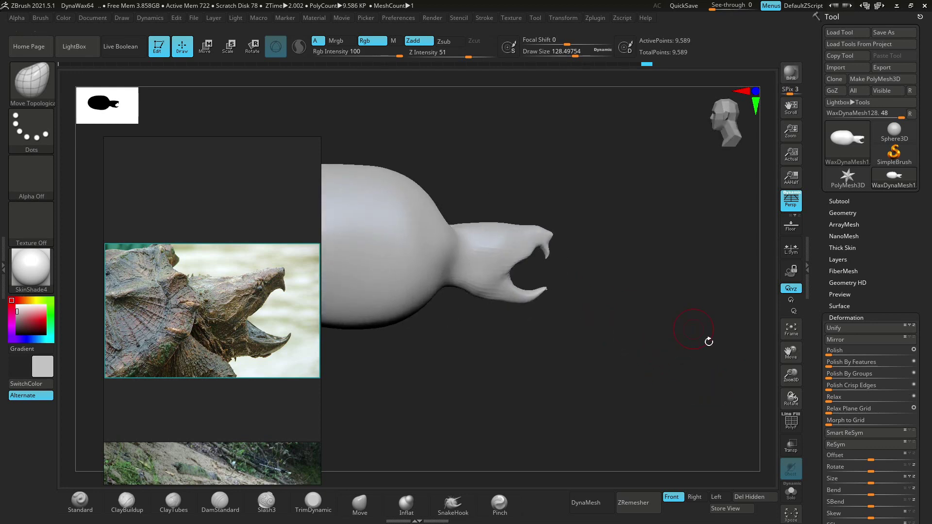
mouse_move(709, 341)
mouse_down()
mouse_move(575, 433)
mouse_move(484, 397)
mouse_move(692, 370)
mouse_move(699, 408)
mouse_move(686, 407)
mouse_move(699, 395)
mouse_move(490, 332)
mouse_move(520, 307)
mouse_move(470, 330)
mouse_move(482, 335)
mouse_move(413, 349)
mouse_move(492, 311)
mouse_move(539, 251)
mouse_up()
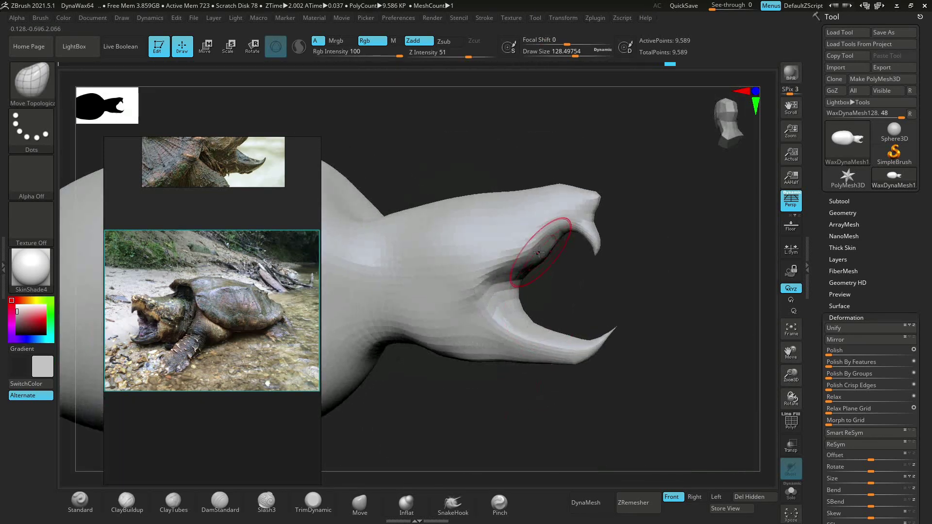
mouse_move(547, 293)
mouse_down()
mouse_move(460, 307)
mouse_move(491, 193)
mouse_up()
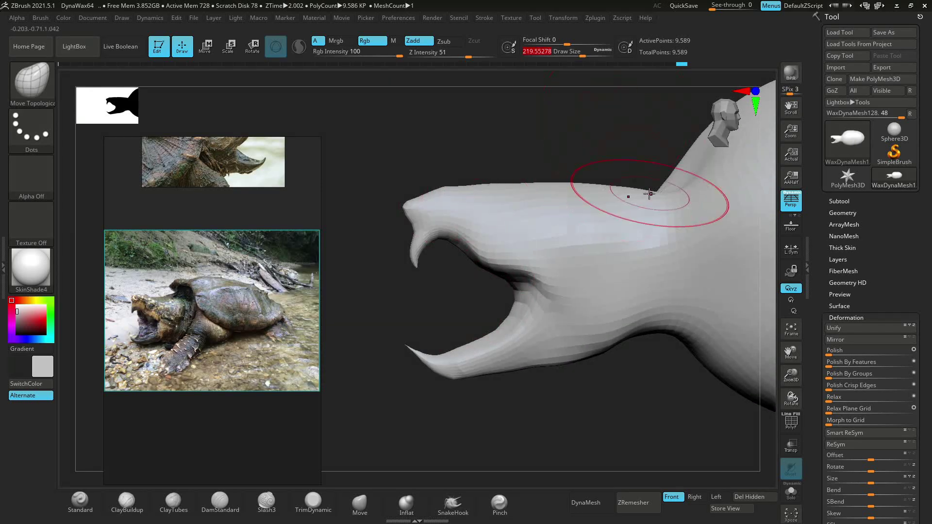
drag(617, 337, 597, 418)
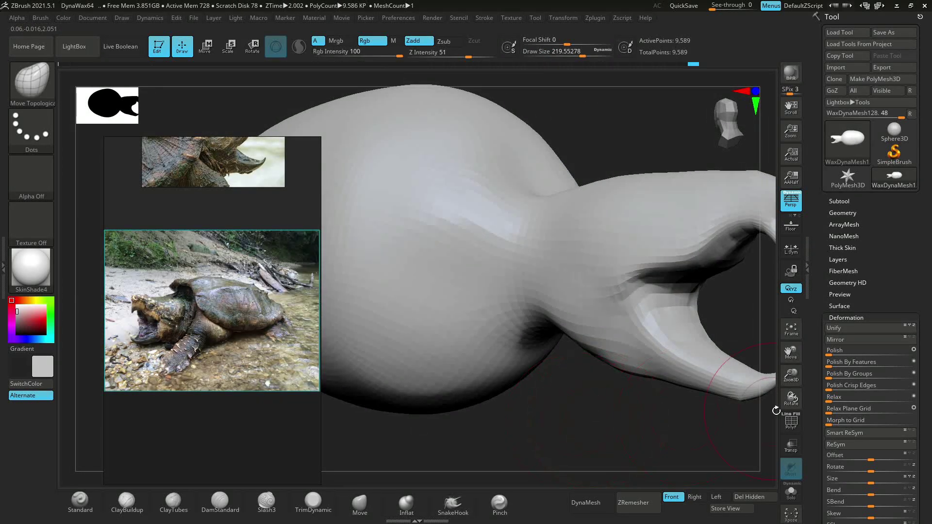
drag(776, 410, 614, 426)
- Pull legs out of the body's underside and stretch the rear of the body outward
drag(559, 346, 593, 397)
mouse_move(604, 398)
mouse_down()
mouse_move(612, 402)
mouse_move(617, 315)
mouse_move(607, 374)
mouse_move(578, 398)
mouse_move(590, 358)
mouse_move(680, 416)
mouse_move(452, 338)
mouse_move(435, 312)
mouse_move(408, 349)
mouse_move(650, 213)
mouse_up()
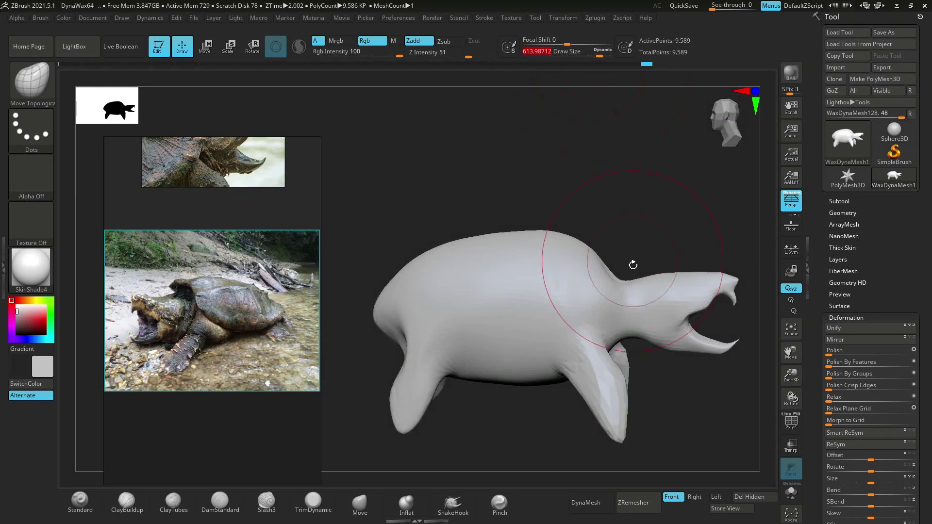
drag(403, 280, 385, 278)
mouse_move(572, 219)
mouse_down()
mouse_move(657, 243)
mouse_move(432, 406)
mouse_move(600, 407)
mouse_move(696, 364)
mouse_move(566, 241)
mouse_move(549, 259)
mouse_up()
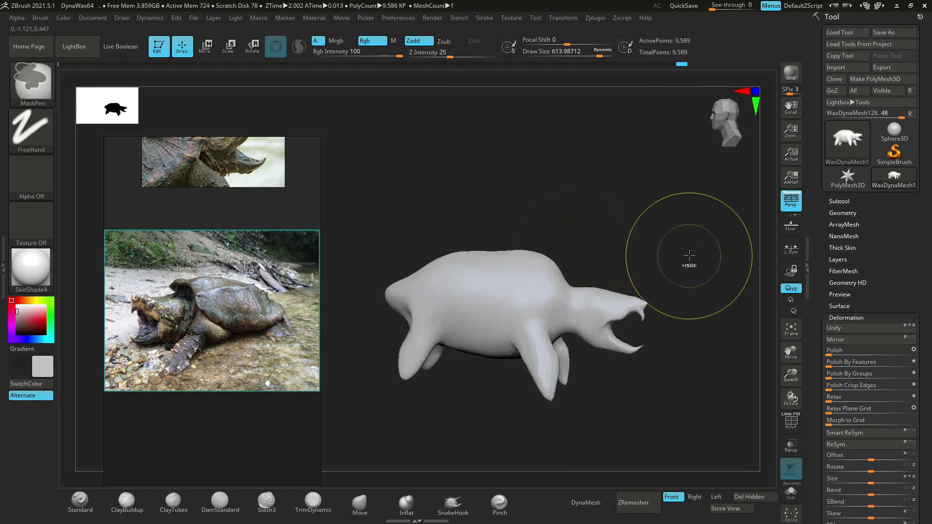
- Carve a DamStandard groove along the body's side for the shell edge and remesh to 38,349 points
mouse_move(686, 256)
mouse_down()
mouse_move(661, 295)
mouse_move(452, 297)
mouse_move(671, 199)
mouse_move(630, 289)
mouse_up()
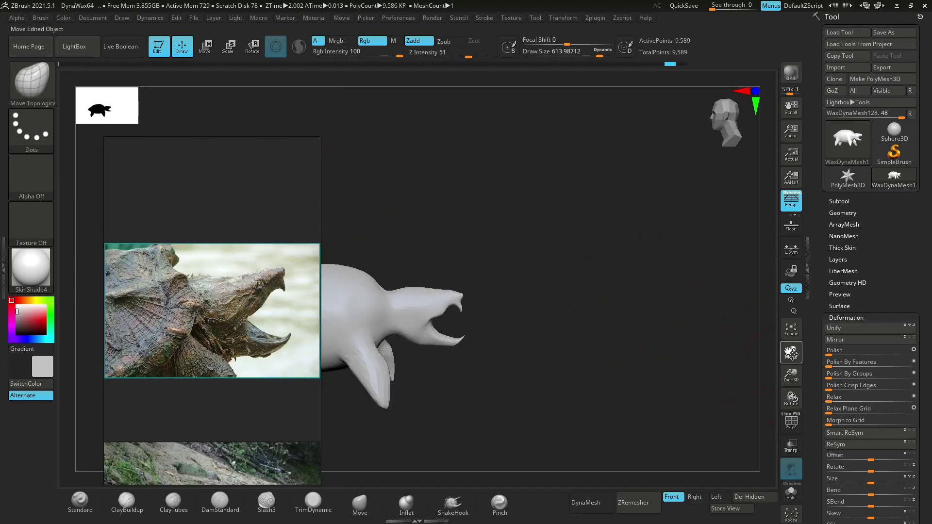
mouse_move(790, 353)
mouse_down()
mouse_move(806, 350)
mouse_move(776, 340)
mouse_up()
click(220, 502)
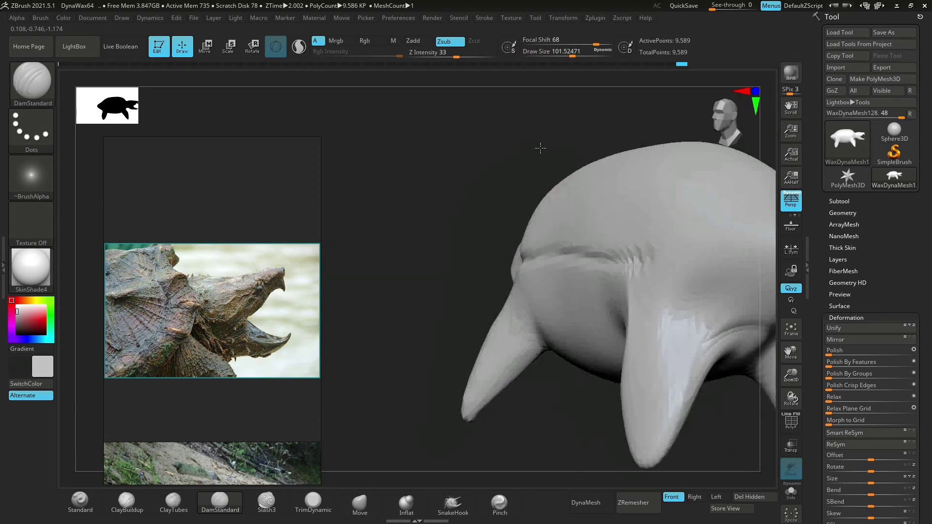
mouse_move(537, 148)
mouse_down()
mouse_move(678, 256)
mouse_move(476, 270)
mouse_move(542, 177)
mouse_move(618, 252)
mouse_move(522, 271)
mouse_up()
drag(531, 333, 460, 255)
mouse_move(573, 317)
mouse_down()
mouse_move(576, 307)
mouse_move(433, 295)
mouse_move(708, 379)
mouse_up()
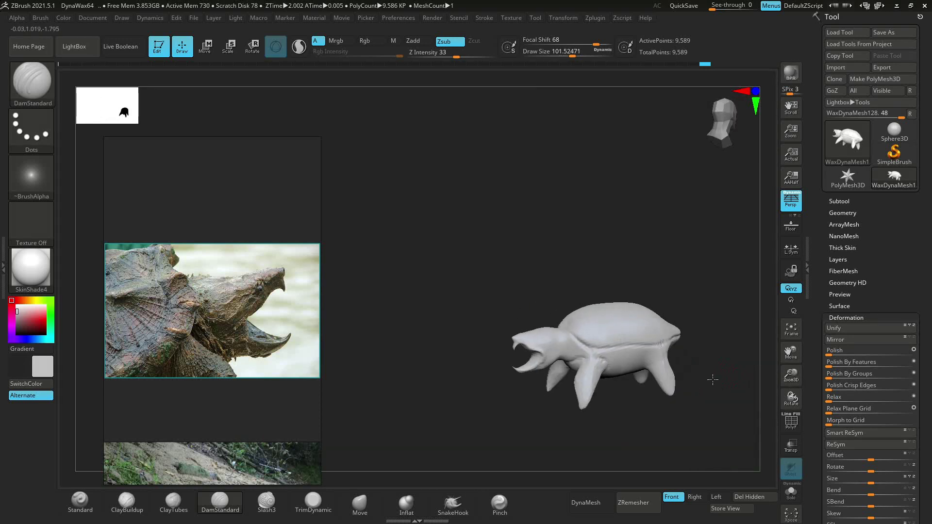
mouse_move(773, 375)
mouse_down()
mouse_move(726, 395)
mouse_move(778, 370)
mouse_move(762, 426)
mouse_move(572, 360)
mouse_up()
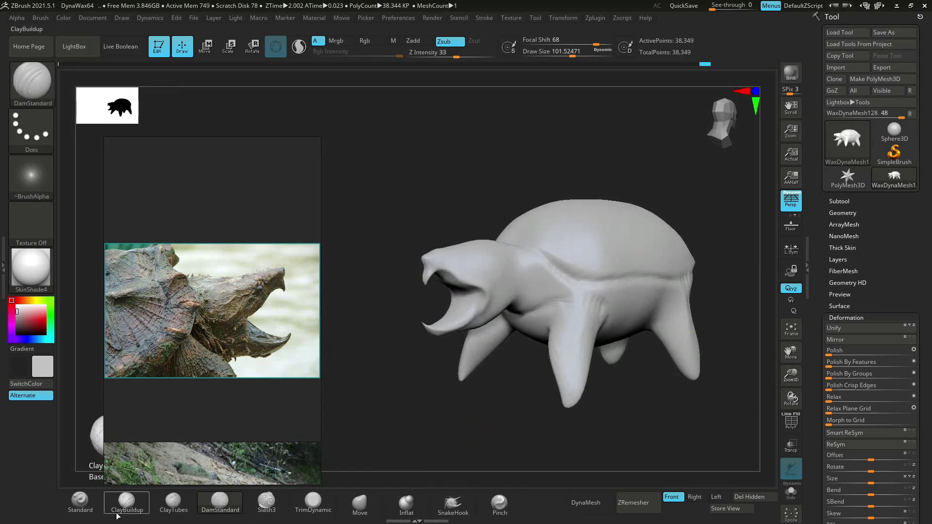
- Build up and smooth the shell rim with ClayBuildup, checking the turtle from front and both sides
drag(782, 377, 783, 340)
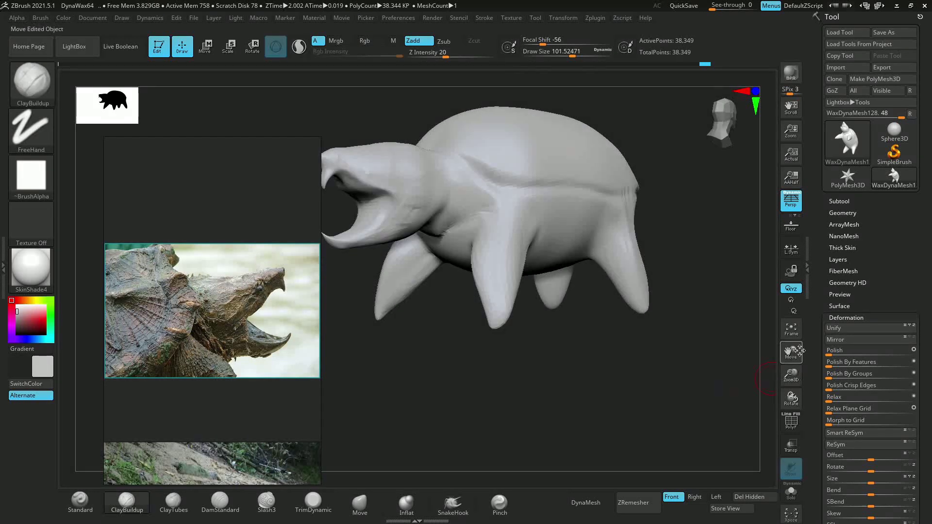
mouse_move(740, 397)
mouse_down()
mouse_move(701, 391)
mouse_move(794, 383)
mouse_move(741, 356)
mouse_move(728, 374)
mouse_move(553, 327)
mouse_up()
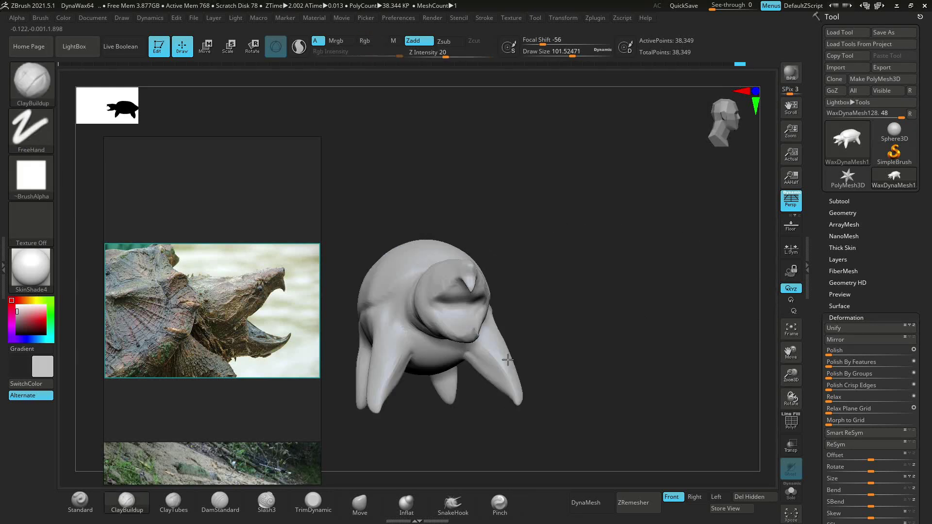
mouse_move(483, 305)
shift+mouse_down()
mouse_move(607, 312)
mouse_move(459, 278)
mouse_move(541, 252)
mouse_move(444, 275)
mouse_move(496, 330)
mouse_move(494, 344)
mouse_move(549, 342)
mouse_move(595, 385)
mouse_move(639, 217)
mouse_move(558, 291)
mouse_move(607, 315)
shift+mouse_up()
- Switch to the groove-carving brush and orbit close around the open mouth's side profile
click(220, 502)
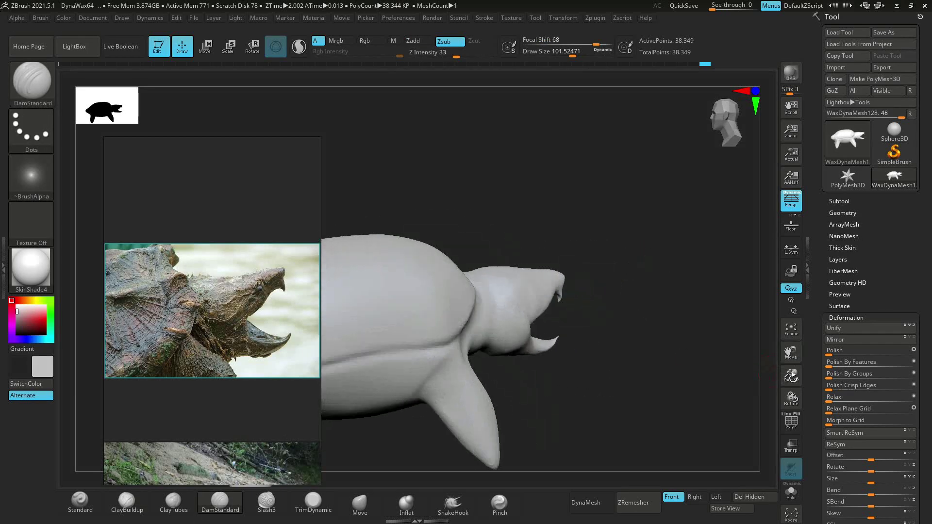
mouse_move(790, 374)
mouse_down()
mouse_move(819, 388)
mouse_move(775, 349)
mouse_up()
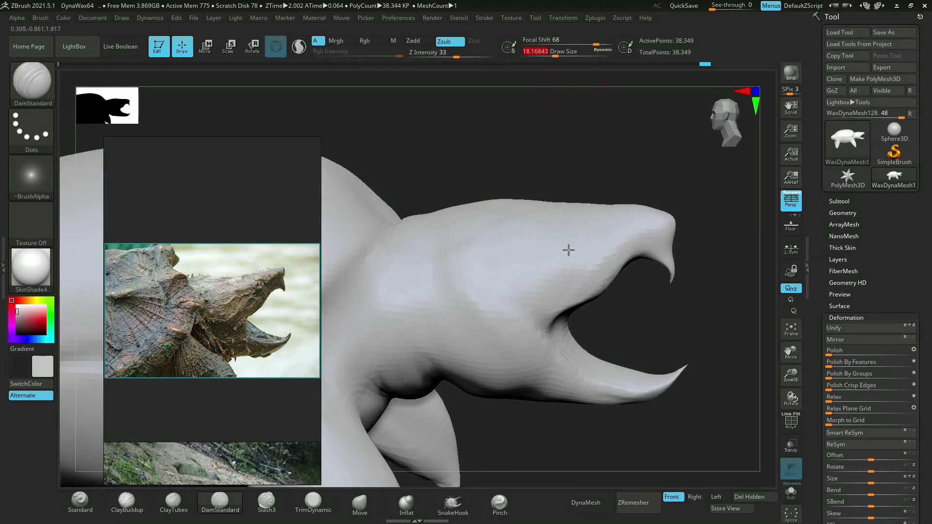
mouse_move(568, 250)
mouse_down()
mouse_move(461, 378)
mouse_move(340, 480)
mouse_up()
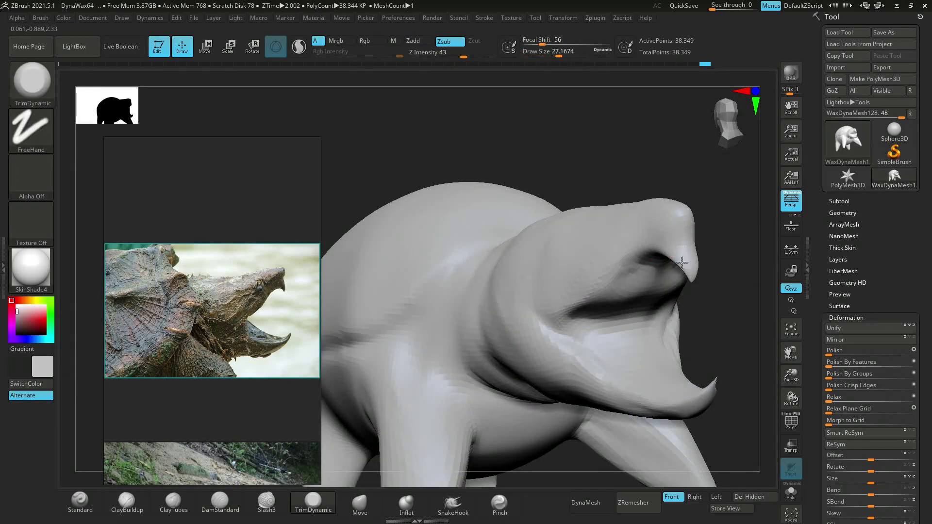
mouse_move(694, 268)
mouse_down()
mouse_move(708, 260)
mouse_move(581, 371)
mouse_move(597, 293)
mouse_move(697, 258)
mouse_up()
drag(609, 275, 640, 276)
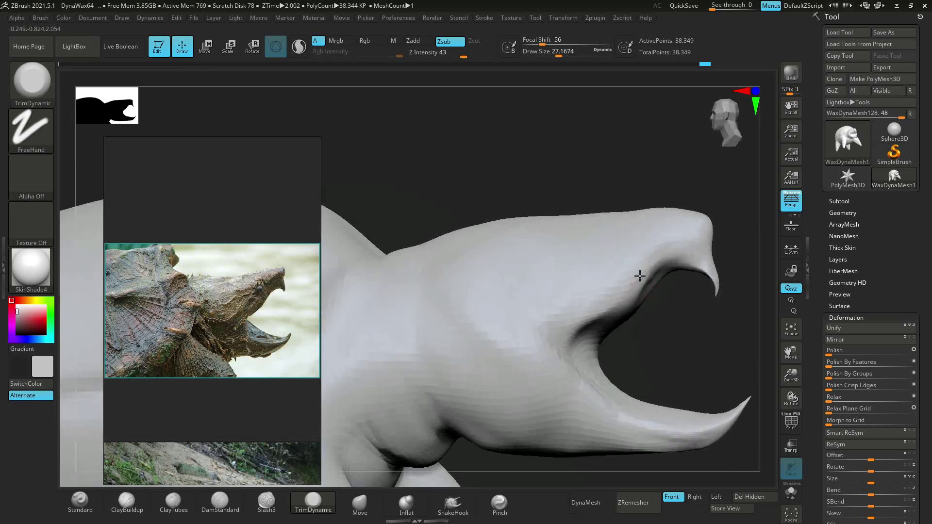
mouse_move(549, 306)
mouse_down()
mouse_move(657, 350)
mouse_move(686, 312)
mouse_move(686, 183)
mouse_move(496, 325)
mouse_up()
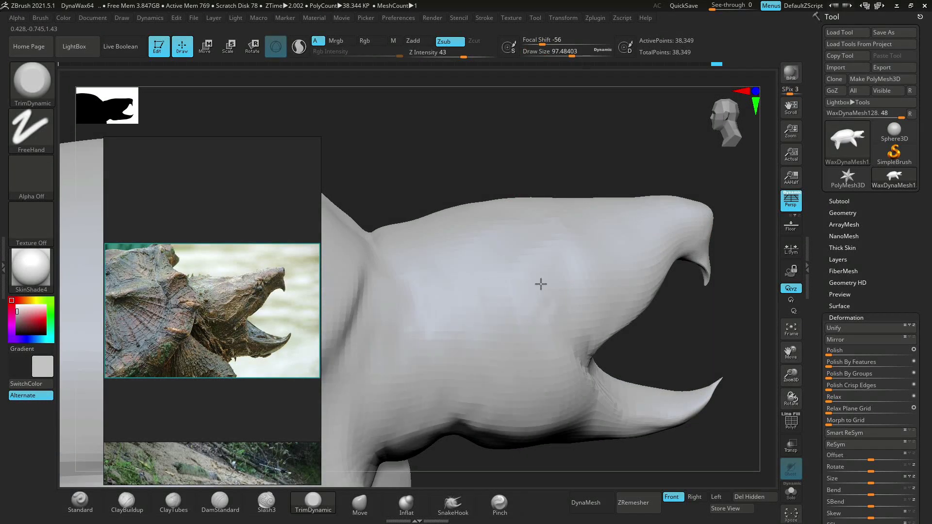
mouse_move(541, 284)
mouse_down()
mouse_move(582, 410)
mouse_move(628, 252)
mouse_up()
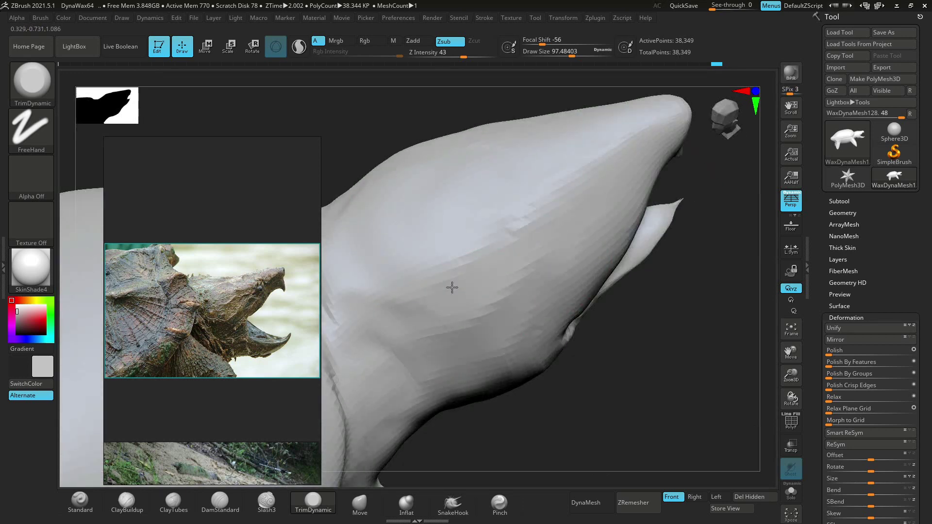
- Flatten angular planes on the head and jaws, then frame the whole turtle
drag(452, 287, 349, 265)
mouse_move(387, 434)
mouse_down()
mouse_move(441, 387)
mouse_move(728, 357)
mouse_move(678, 343)
mouse_move(718, 290)
mouse_up()
mouse_move(433, 392)
mouse_down()
mouse_move(718, 373)
mouse_move(685, 371)
mouse_move(697, 361)
mouse_up()
key(f)
mouse_move(472, 147)
mouse_down()
mouse_move(448, 156)
mouse_move(499, 271)
mouse_move(509, 254)
mouse_move(656, 212)
mouse_move(597, 233)
mouse_move(493, 163)
mouse_up()
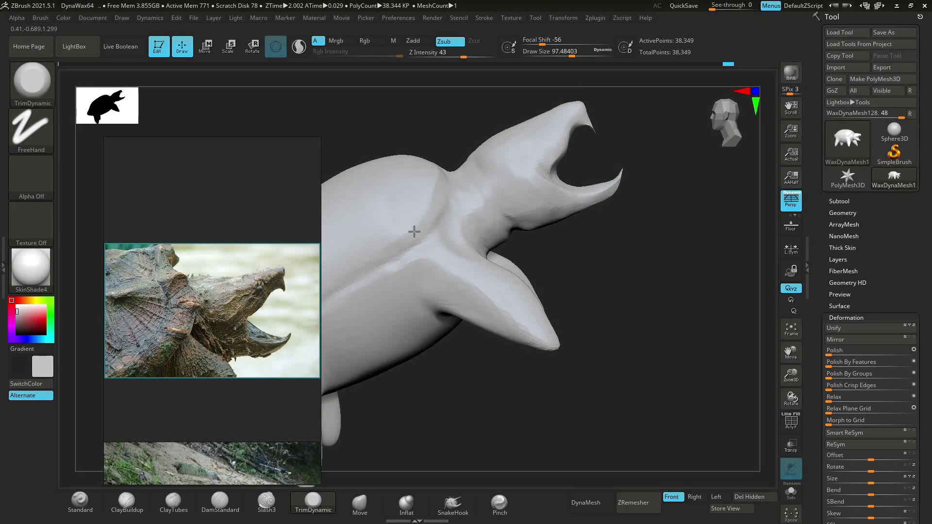
mouse_move(414, 231)
mouse_down()
mouse_move(616, 218)
mouse_move(626, 243)
mouse_move(714, 296)
mouse_move(700, 310)
mouse_move(707, 202)
mouse_move(628, 228)
mouse_move(707, 287)
mouse_move(744, 266)
mouse_move(630, 334)
mouse_up()
- Pick SnakeHook with Dots stroke and pull the first spikes out of the shell
click(452, 505)
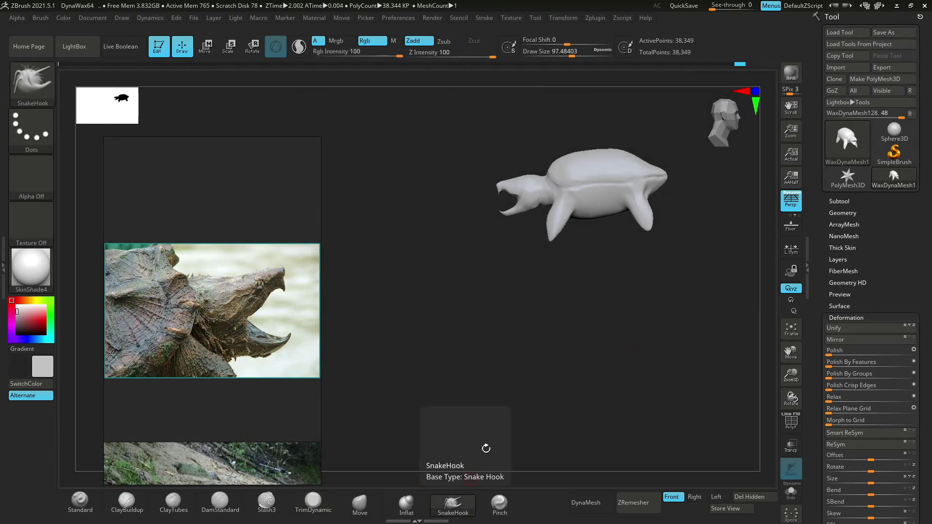
key(f)
mouse_move(531, 222)
mouse_down()
mouse_move(603, 133)
mouse_move(546, 207)
mouse_move(595, 143)
mouse_move(592, 190)
mouse_up()
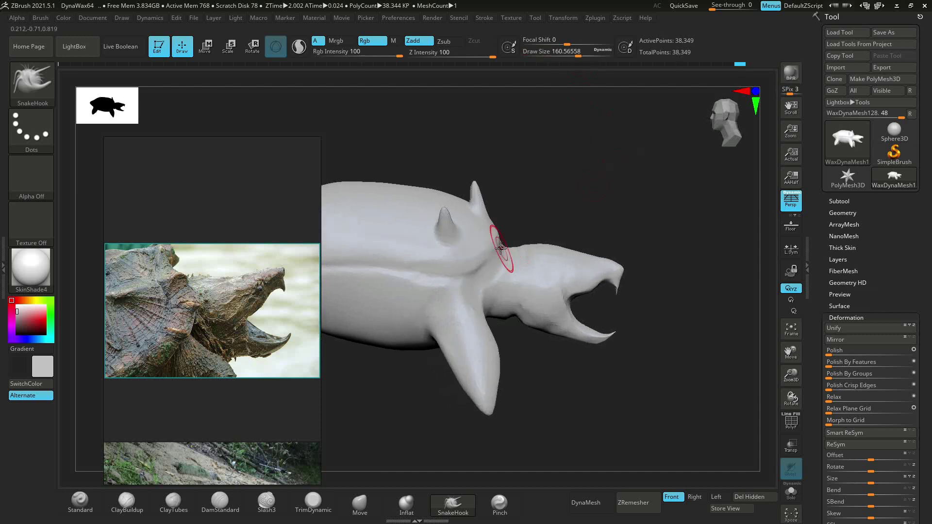
drag(497, 233, 507, 209)
mouse_move(611, 268)
mouse_down()
mouse_move(515, 237)
mouse_move(565, 186)
mouse_up()
mouse_move(522, 249)
mouse_down()
mouse_move(644, 175)
mouse_move(659, 197)
mouse_up()
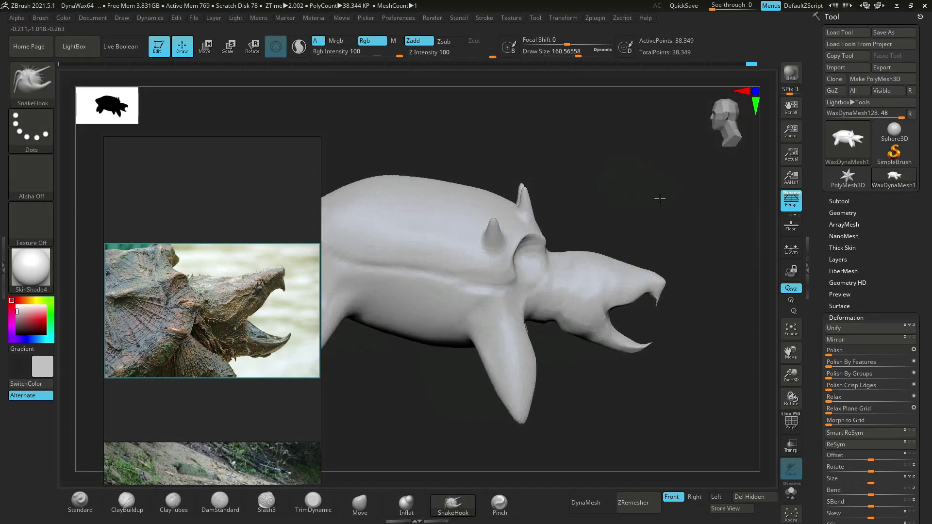
mouse_move(432, 241)
mouse_down()
mouse_move(568, 166)
mouse_move(423, 172)
mouse_move(641, 125)
mouse_move(498, 161)
mouse_move(612, 247)
mouse_move(633, 251)
mouse_up()
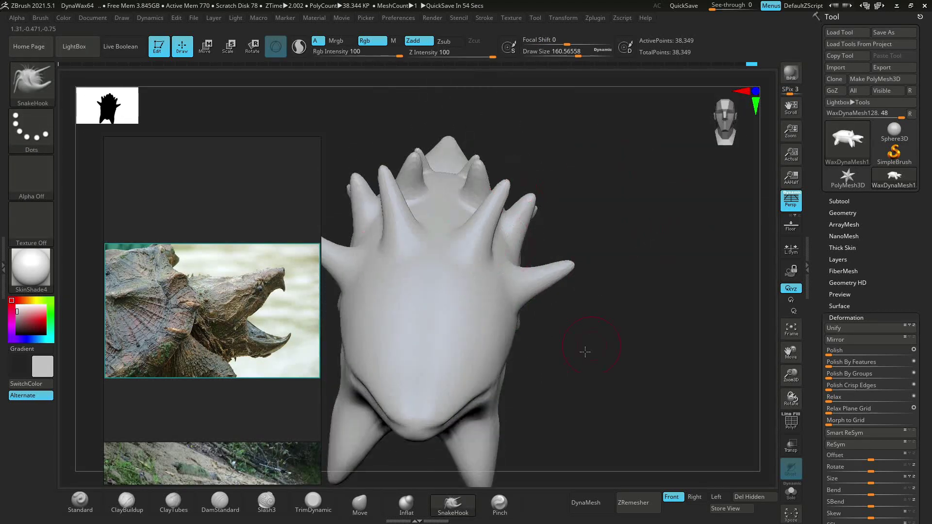
mouse_move(585, 351)
mouse_down()
mouse_move(571, 345)
mouse_move(615, 317)
mouse_move(557, 280)
mouse_move(564, 317)
mouse_move(662, 374)
mouse_up()
- Enlarge the Draw Size and pull larger spikes along the shell from several angles
mouse_move(658, 321)
mouse_down()
mouse_move(773, 353)
mouse_move(720, 328)
mouse_move(722, 291)
mouse_move(630, 145)
mouse_up()
key(s)
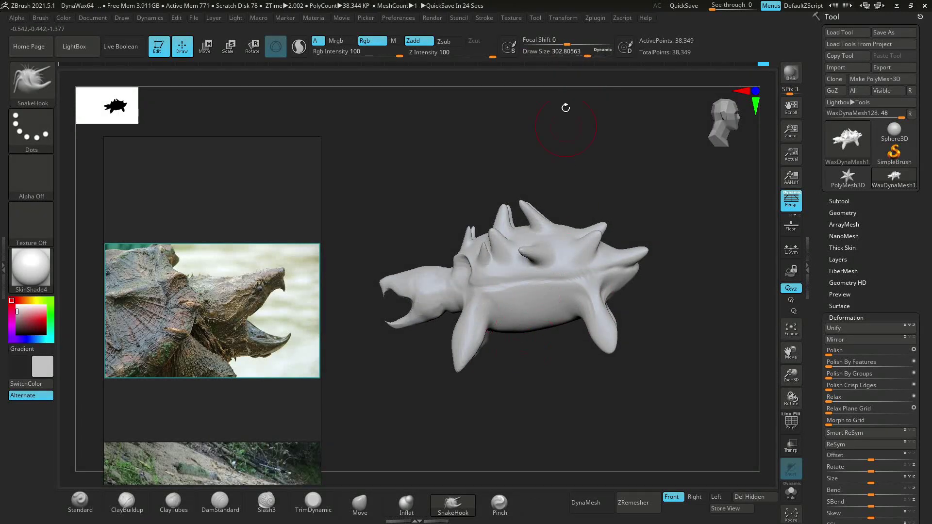
drag(520, 231, 465, 283)
right_drag(430, 248, 440, 300)
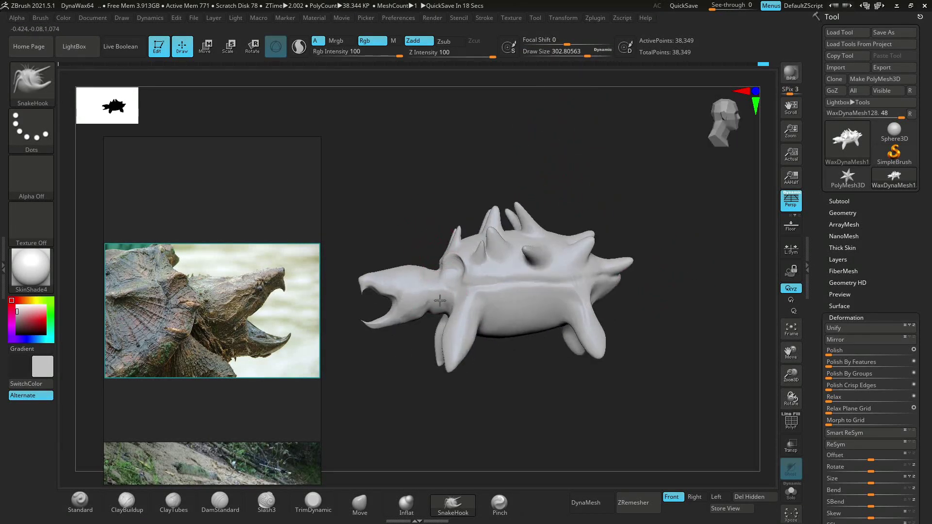
mouse_move(362, 282)
right_down()
mouse_move(459, 335)
mouse_move(682, 370)
mouse_move(463, 281)
mouse_move(568, 223)
right_up()
mouse_move(405, 350)
right_down()
mouse_move(425, 373)
mouse_move(432, 329)
right_up()
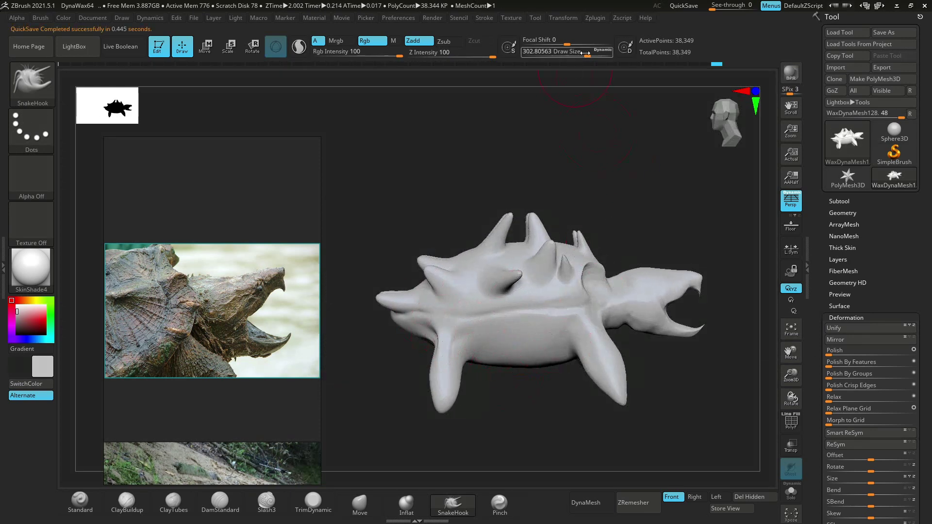
mouse_move(601, 331)
right_down()
mouse_move(646, 412)
mouse_move(564, 278)
mouse_move(684, 202)
mouse_move(670, 218)
right_up()
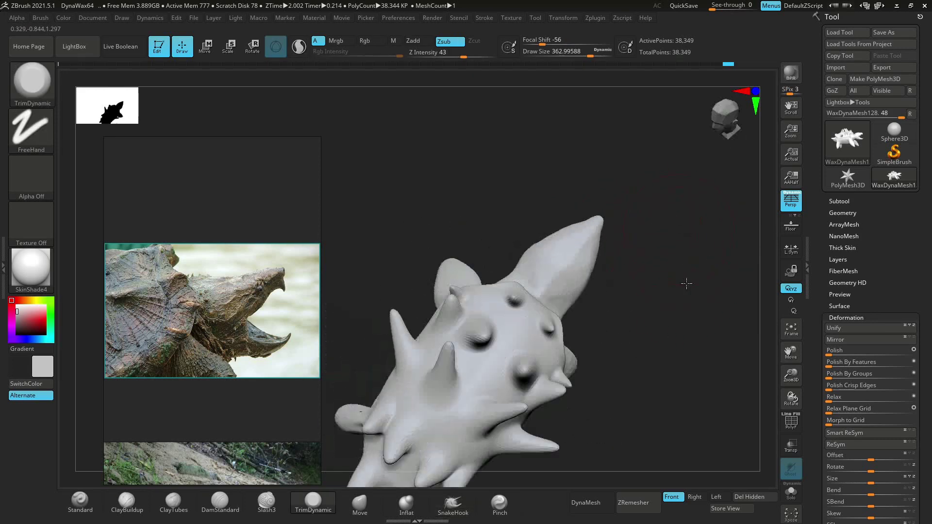
- Reduce the TrimDynamic Draw Size and plane down areas of the shell and head
right_drag(571, 287, 631, 218)
drag(590, 54, 576, 55)
mouse_move(558, 218)
right_down()
mouse_move(600, 338)
mouse_move(657, 316)
mouse_move(716, 219)
mouse_move(630, 223)
right_up()
right_drag(691, 247, 369, 398)
mouse_move(432, 393)
right_down()
mouse_move(518, 441)
mouse_move(515, 340)
mouse_move(426, 253)
mouse_move(590, 171)
mouse_move(587, 234)
mouse_move(644, 422)
mouse_move(585, 270)
mouse_move(666, 301)
right_up()
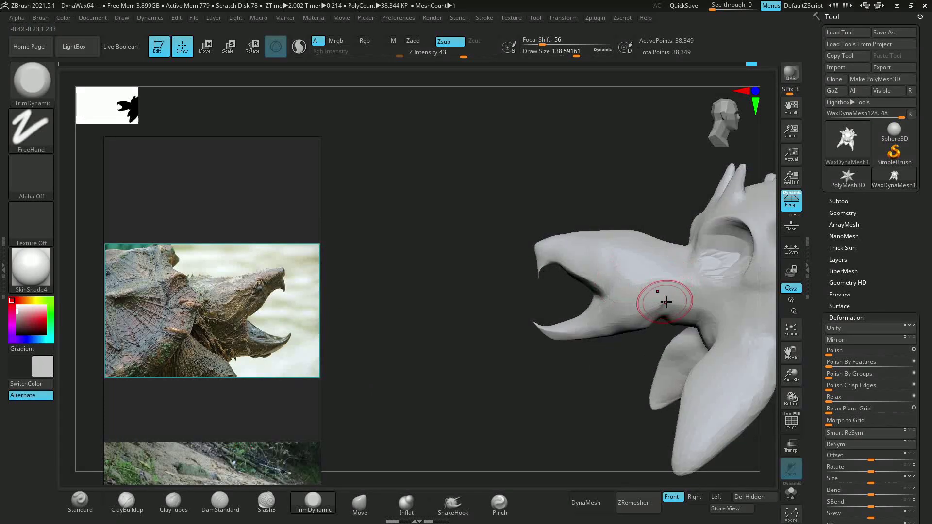
drag(790, 371, 650, 422)
drag(791, 352, 708, 352)
drag(791, 376, 738, 370)
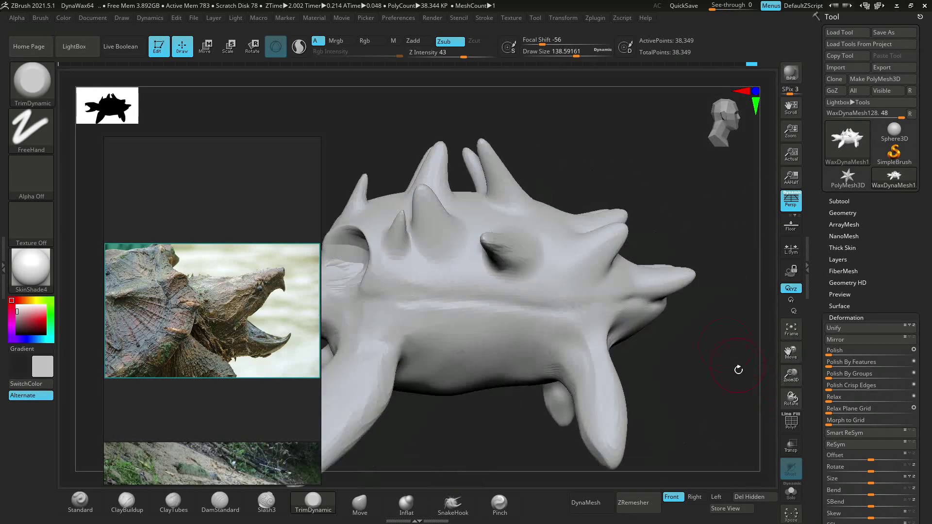
- Flatten more of the spiny back and side, then divide the mesh to 153,385 points
mouse_move(556, 196)
right_down()
mouse_move(603, 183)
mouse_move(623, 266)
mouse_move(707, 205)
mouse_move(481, 110)
mouse_move(499, 94)
right_up()
mouse_move(671, 168)
right_down()
mouse_move(608, 260)
mouse_move(646, 197)
mouse_move(645, 136)
right_up()
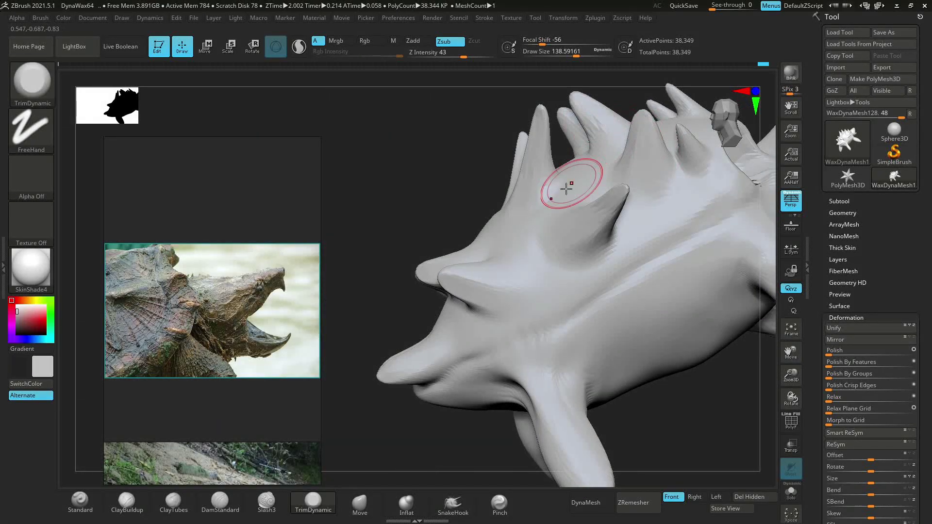
drag(791, 384, 791, 359)
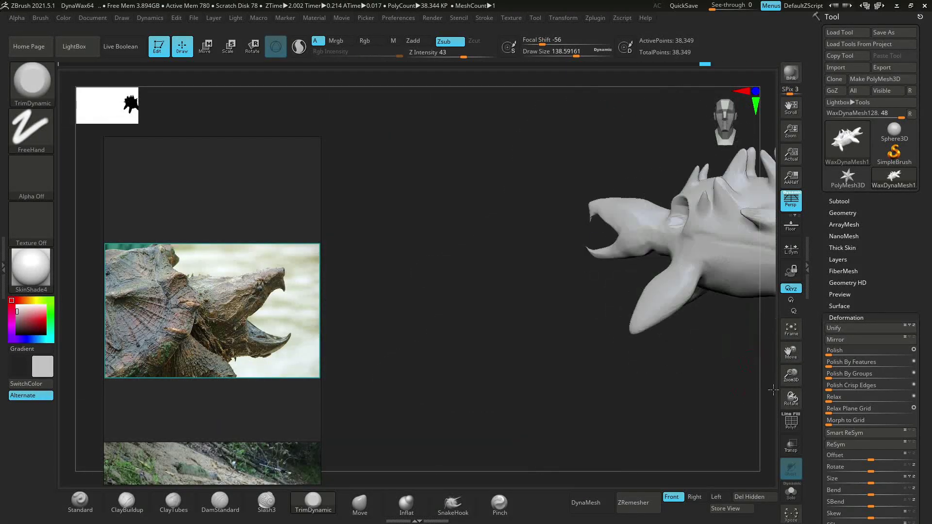
mouse_move(631, 339)
right_down()
mouse_move(699, 405)
mouse_move(599, 302)
mouse_move(509, 277)
right_up()
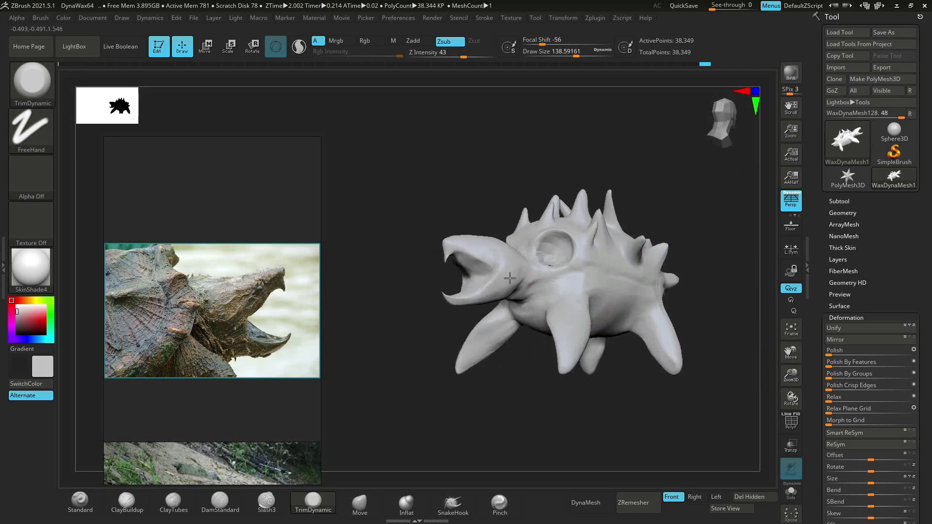
mouse_move(470, 301)
right_down()
mouse_move(506, 277)
mouse_move(680, 364)
mouse_move(688, 407)
mouse_move(462, 199)
mouse_move(475, 210)
right_up()
key(ctrl+d)
mouse_move(525, 193)
right_down()
mouse_move(545, 156)
mouse_move(638, 118)
mouse_move(734, 326)
mouse_move(563, 139)
right_up()
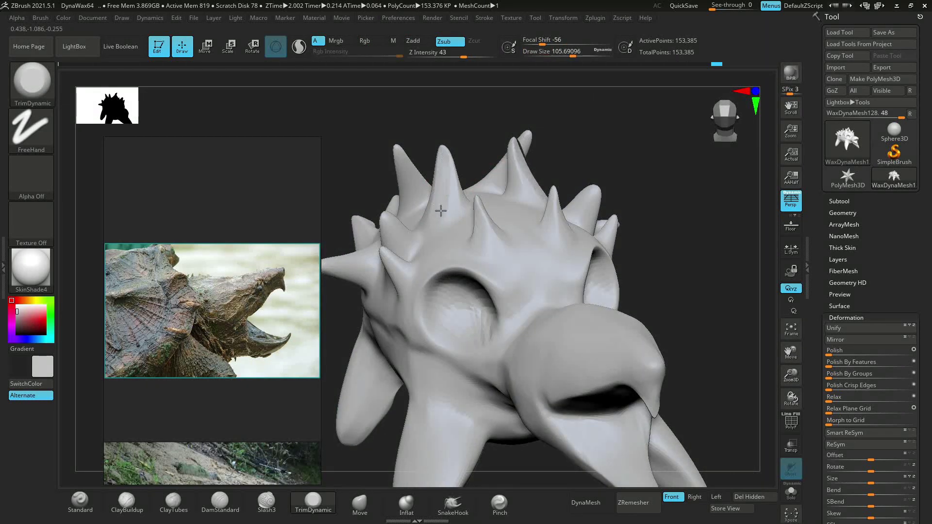
- Orbit around the head and adjust the MaskPen brush falloff
mouse_move(440, 210)
right_down()
mouse_move(461, 176)
mouse_move(510, 219)
mouse_move(490, 208)
mouse_move(613, 141)
mouse_move(379, 244)
right_up()
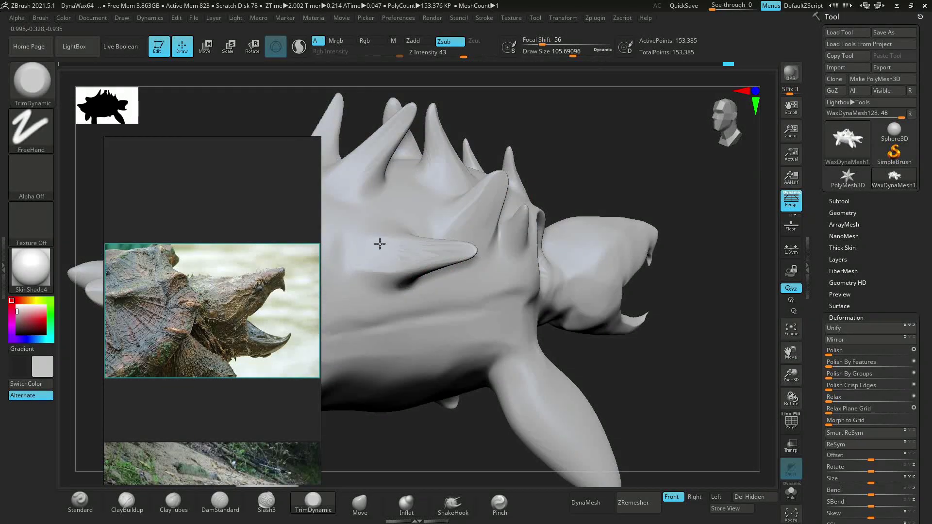
right_drag(487, 202, 637, 179)
mouse_move(638, 108)
right_down()
mouse_move(401, 260)
mouse_move(616, 174)
right_up()
drag(790, 374, 801, 386)
mouse_move(630, 291)
right_down()
mouse_move(510, 198)
mouse_move(542, 156)
right_up()
right_drag(656, 267, 672, 245)
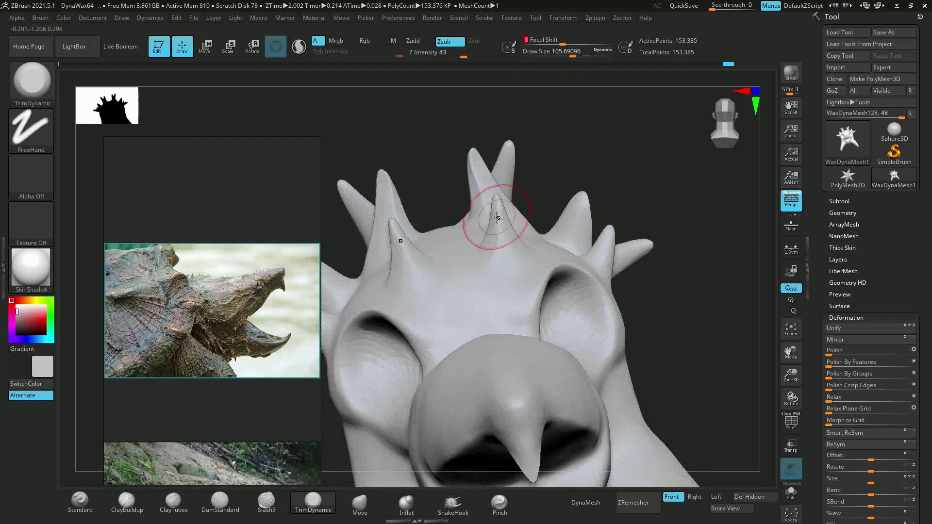
drag(493, 208, 603, 133)
mouse_move(566, 198)
mouse_down()
mouse_move(507, 125)
mouse_move(425, 375)
mouse_move(549, 226)
mouse_up()
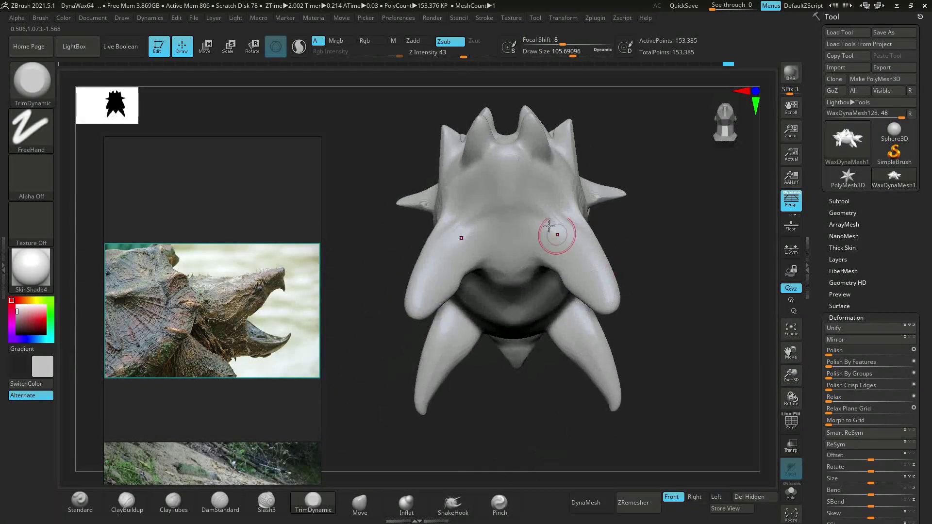
- Start masking the turtle's underside and body with MaskPen, leaving the head clear
mouse_move(535, 115)
mouse_down()
mouse_move(539, 145)
mouse_move(516, 147)
mouse_move(559, 181)
mouse_move(617, 285)
mouse_up()
mouse_move(532, 167)
mouse_down()
mouse_move(619, 268)
mouse_move(678, 309)
mouse_up()
drag(479, 121, 408, 270)
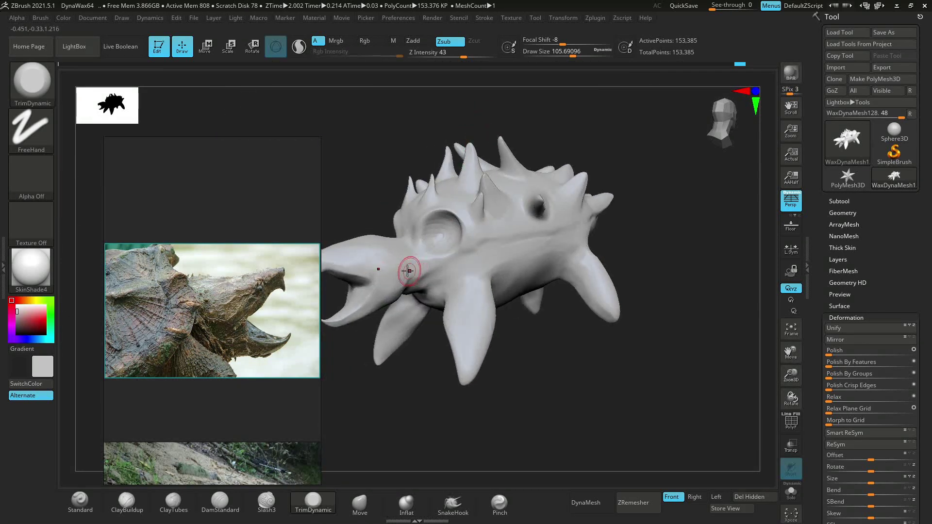
shift+drag(538, 170, 428, 200)
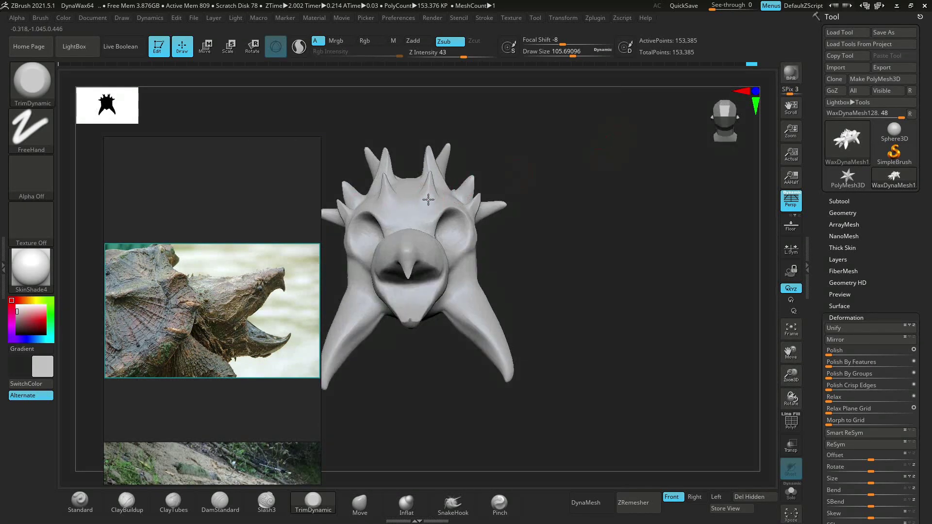
mouse_move(357, 193)
mouse_down()
mouse_move(407, 138)
mouse_move(360, 150)
mouse_move(439, 226)
mouse_move(514, 250)
mouse_move(562, 328)
mouse_move(718, 231)
mouse_move(480, 382)
mouse_move(529, 221)
mouse_up()
drag(518, 177, 512, 212)
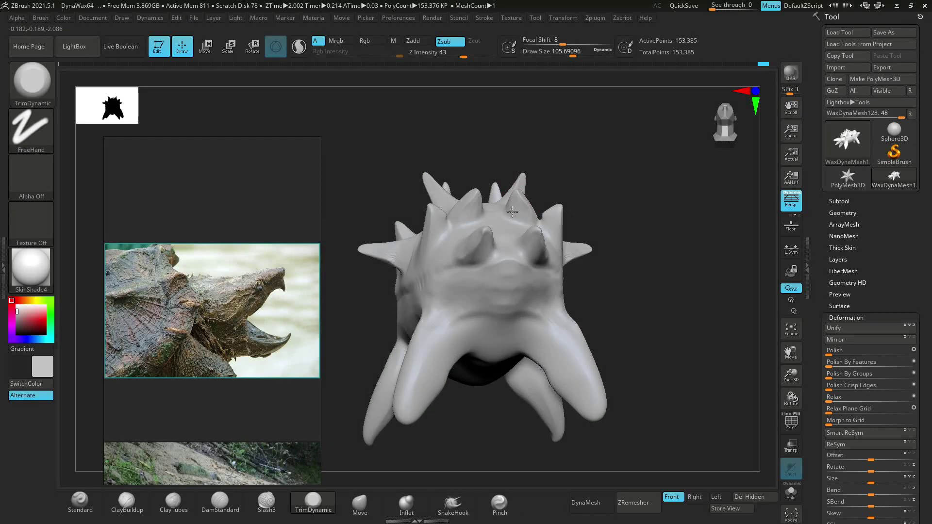
mouse_move(513, 140)
mouse_down()
mouse_move(514, 209)
mouse_move(578, 390)
mouse_move(608, 299)
mouse_move(603, 204)
mouse_move(589, 290)
mouse_up()
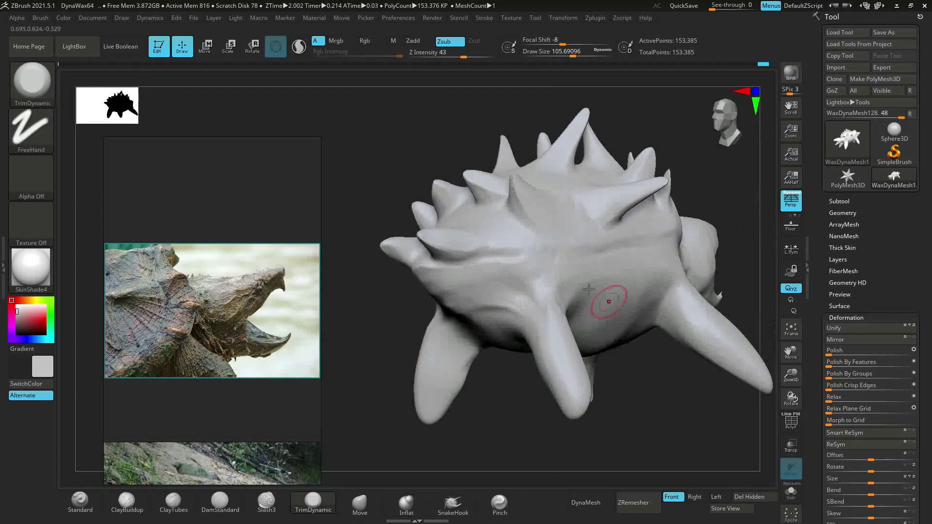
mouse_move(404, 288)
mouse_down()
mouse_move(563, 249)
mouse_move(634, 326)
mouse_up()
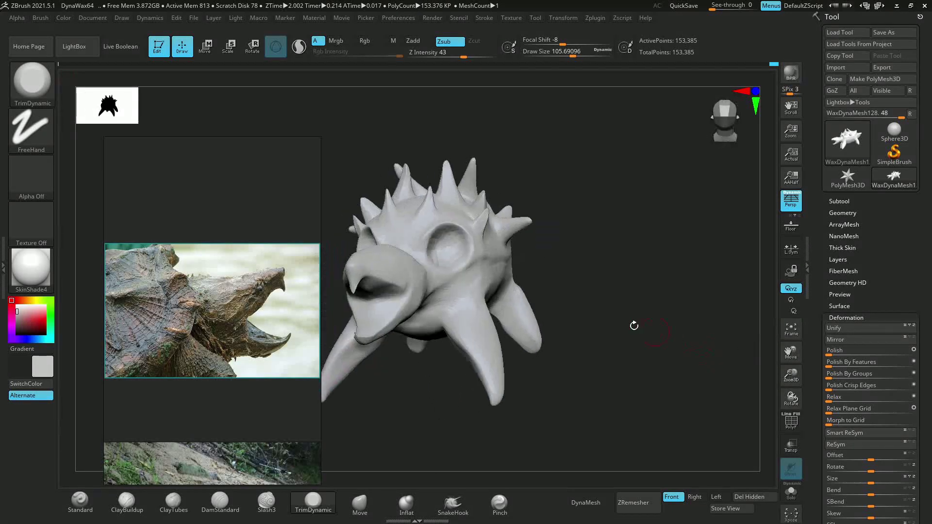
- Enlarge the MaskPen and cover the rest of the body, leaving head and jaws unmasked
drag(458, 327, 533, 271)
drag(573, 50, 575, 50)
mouse_move(461, 320)
mouse_down()
mouse_move(499, 333)
mouse_move(654, 294)
mouse_up()
drag(579, 276, 705, 280)
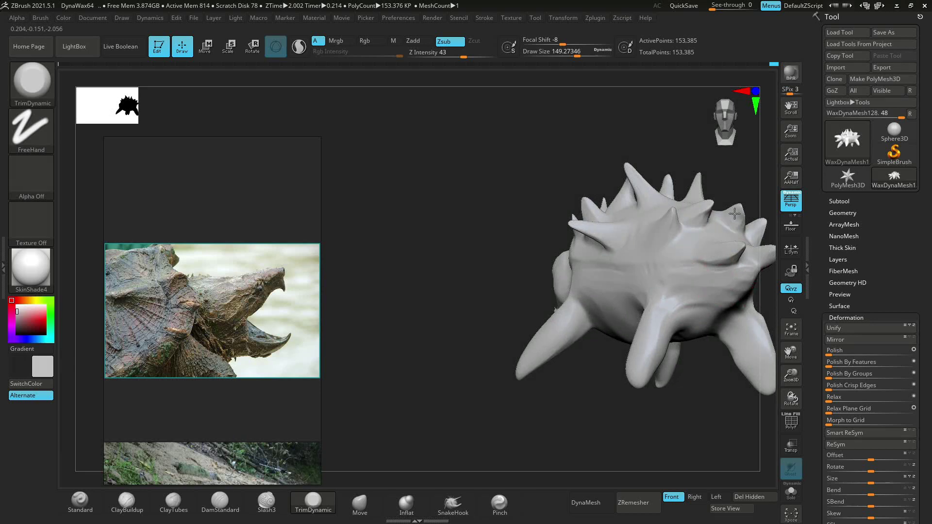
drag(734, 214, 653, 264)
mouse_move(565, 288)
mouse_down()
mouse_move(535, 428)
mouse_move(733, 395)
mouse_move(478, 140)
mouse_move(479, 129)
mouse_move(516, 100)
mouse_move(427, 245)
mouse_up()
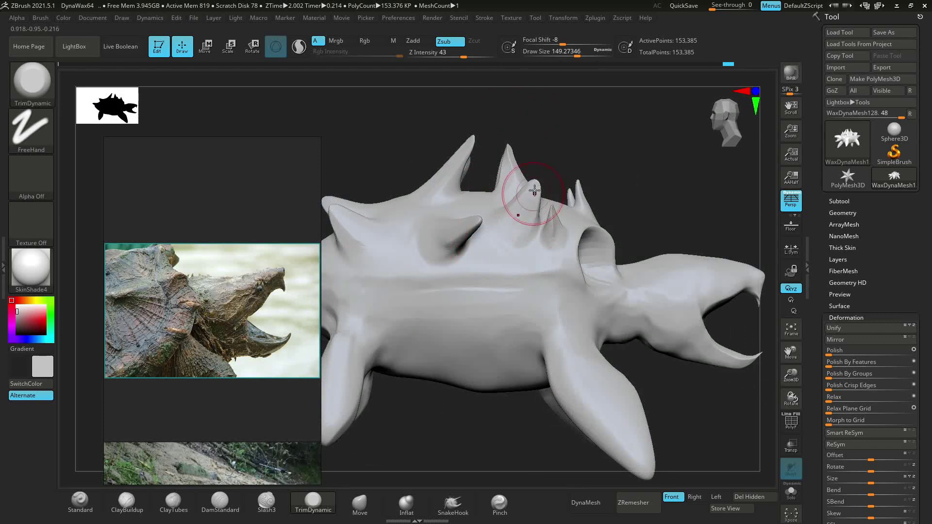
mouse_move(588, 160)
mouse_down()
mouse_move(651, 167)
mouse_move(669, 155)
mouse_move(625, 122)
mouse_move(602, 160)
mouse_move(540, 141)
mouse_up()
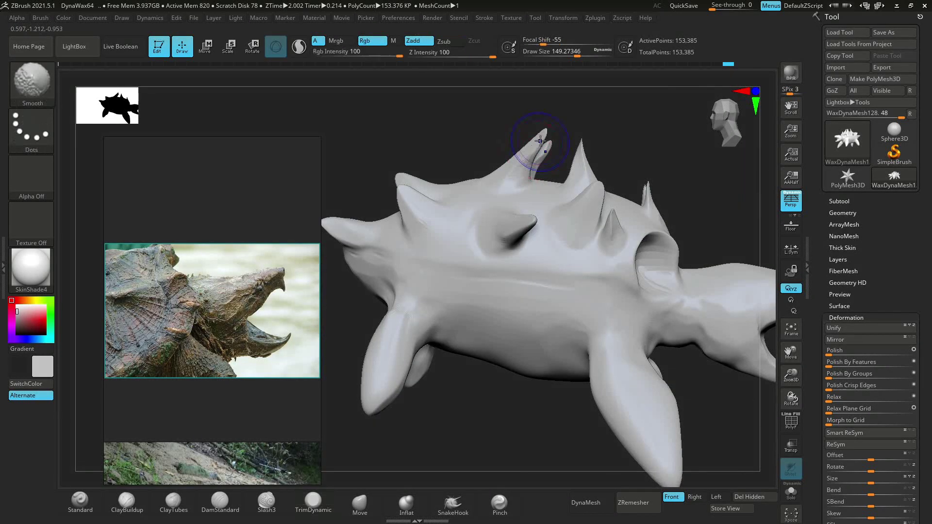
mouse_move(617, 177)
mouse_down()
mouse_move(643, 154)
mouse_move(677, 172)
mouse_move(775, 357)
mouse_move(527, 284)
mouse_up()
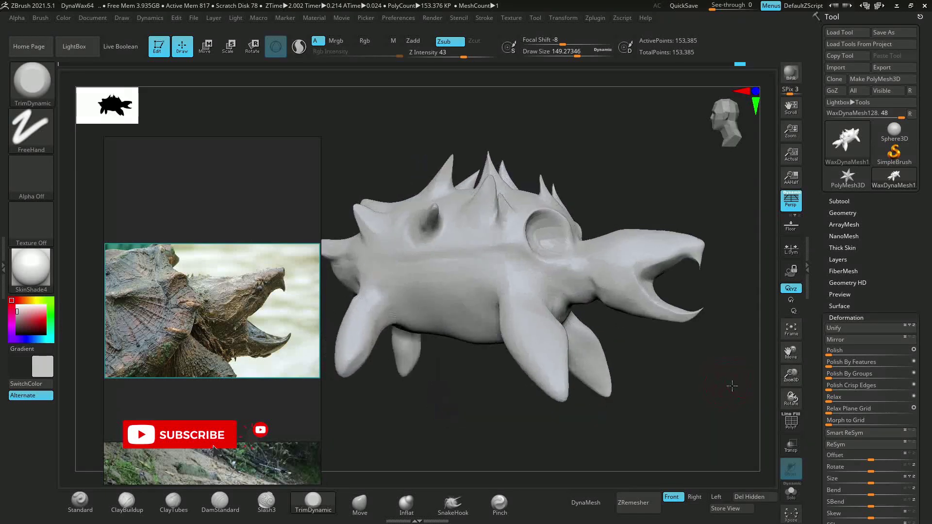
shift+drag(447, 279, 650, 191)
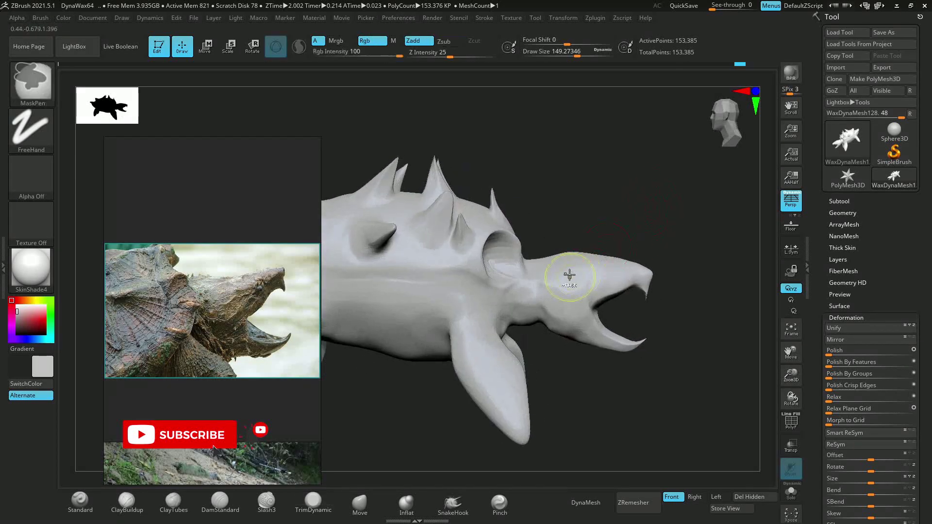
mouse_move(642, 297)
mouse_down()
mouse_move(556, 223)
mouse_move(699, 350)
mouse_move(686, 281)
mouse_move(493, 374)
mouse_move(607, 386)
mouse_move(413, 201)
mouse_up()
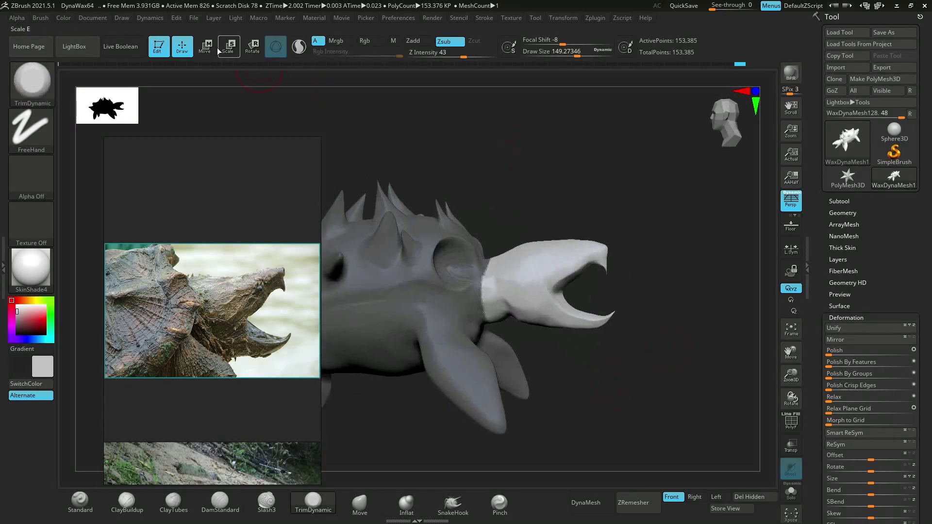
- Tilt the unmasked head upward with Transpose Rotate, then clear the body mask
key(r)
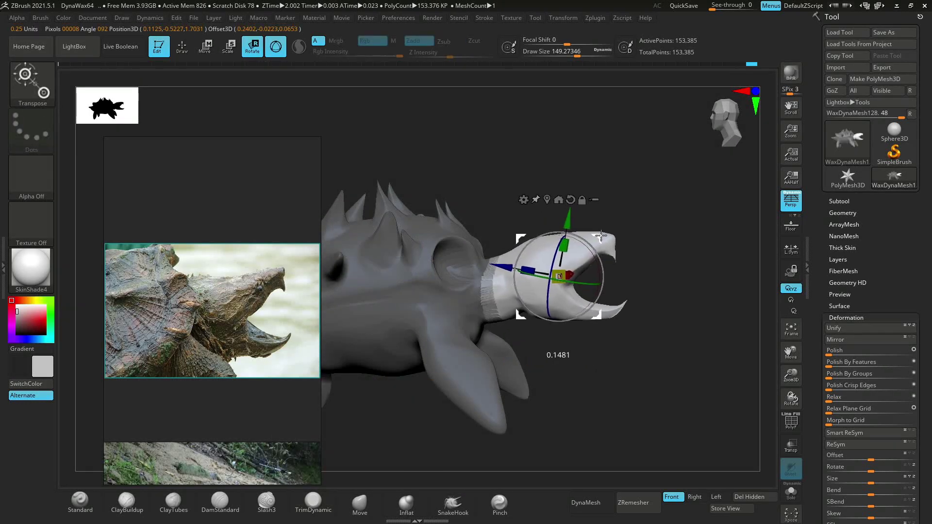
drag(589, 279, 601, 233)
drag(427, 242, 696, 241)
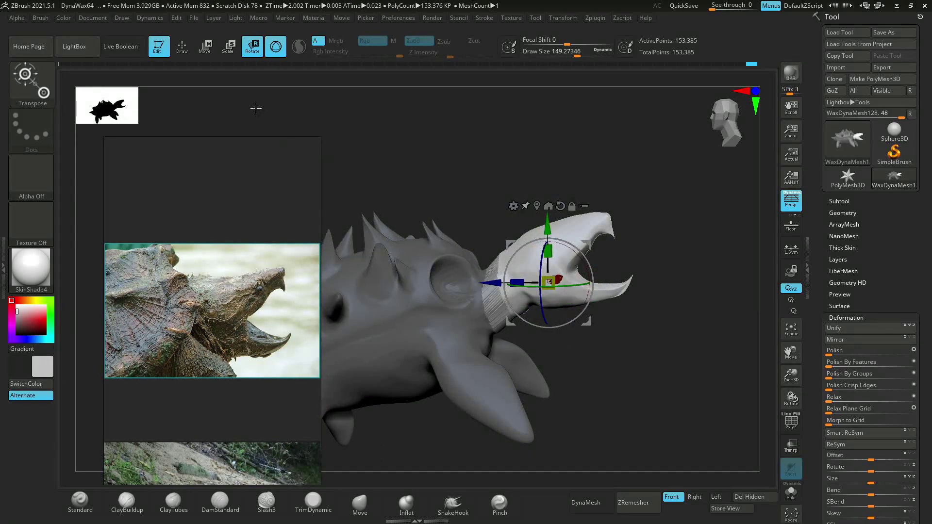
key(q)
ctrl+drag(255, 108, 484, 176)
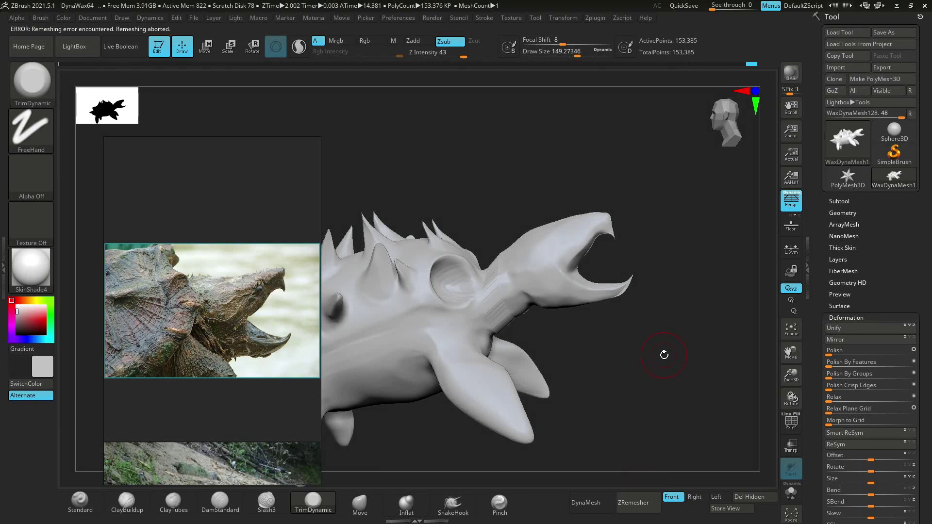
- Try ZRemesher and undo it, keeping the mesh at 153,385 points
click(523, 511)
key(ctrl+d)
key(ctrl+d)
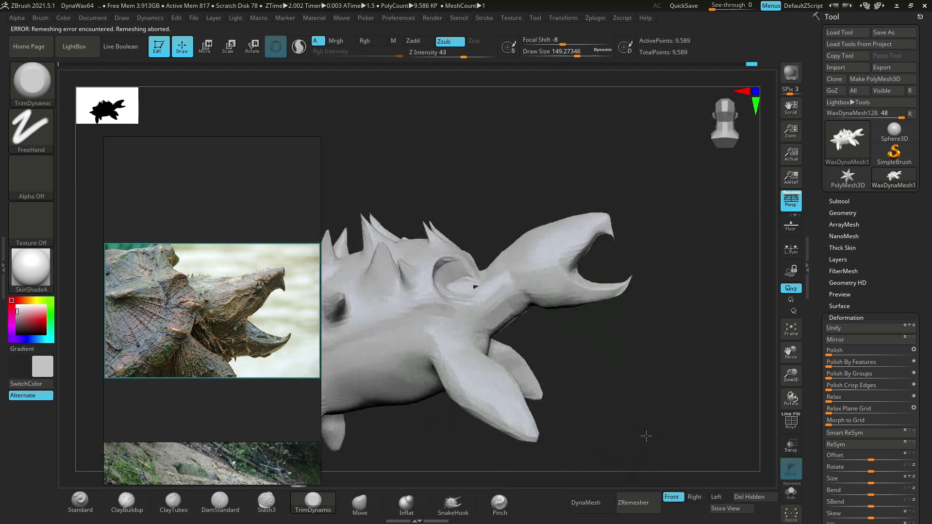
drag(673, 392, 649, 400)
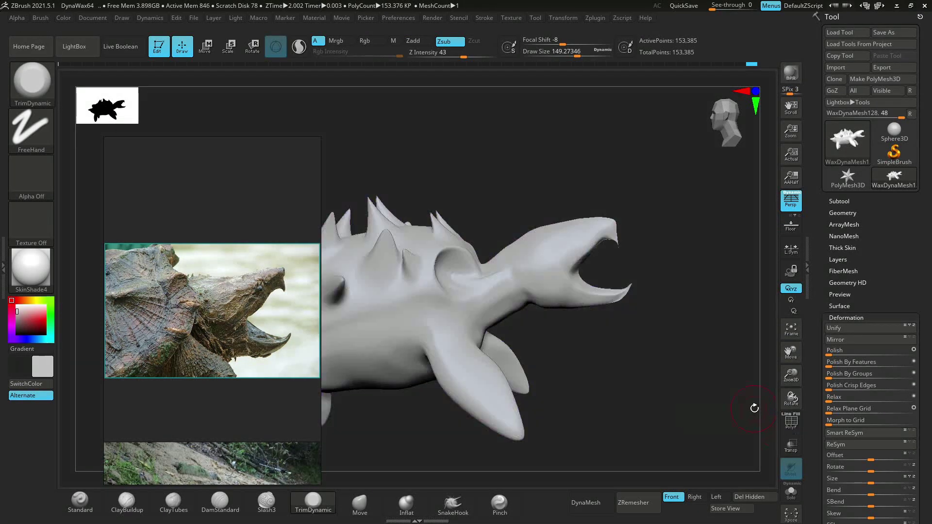
alt+drag(712, 397, 391, 270)
- With DamStandard, carve a diagonal crease across the cheek behind the open jaw
click(220, 503)
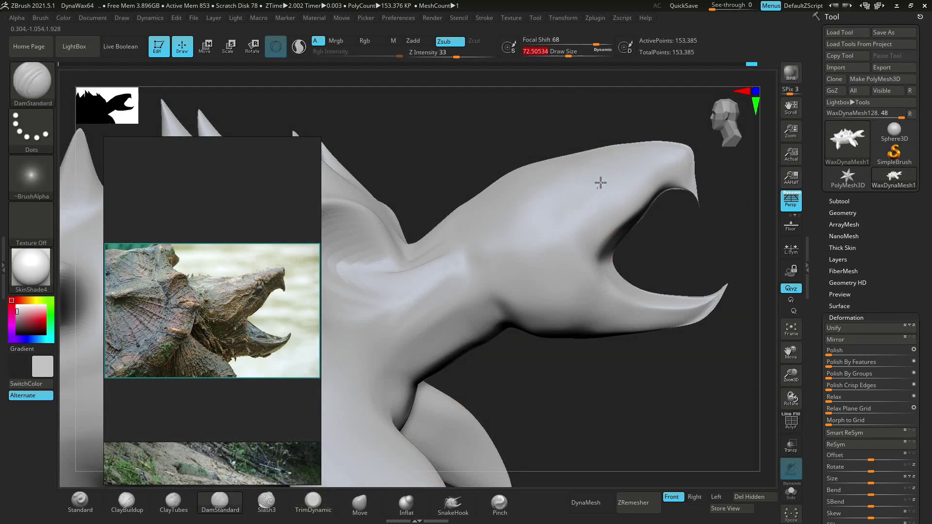
mouse_move(624, 185)
right_down()
mouse_move(699, 225)
mouse_move(680, 224)
right_up()
right_drag(538, 357, 575, 248)
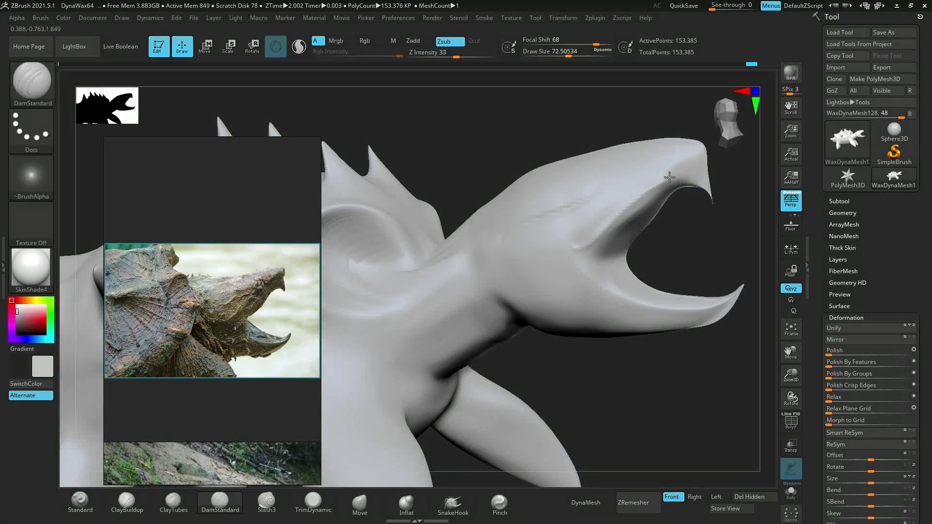
right_drag(711, 179, 697, 166)
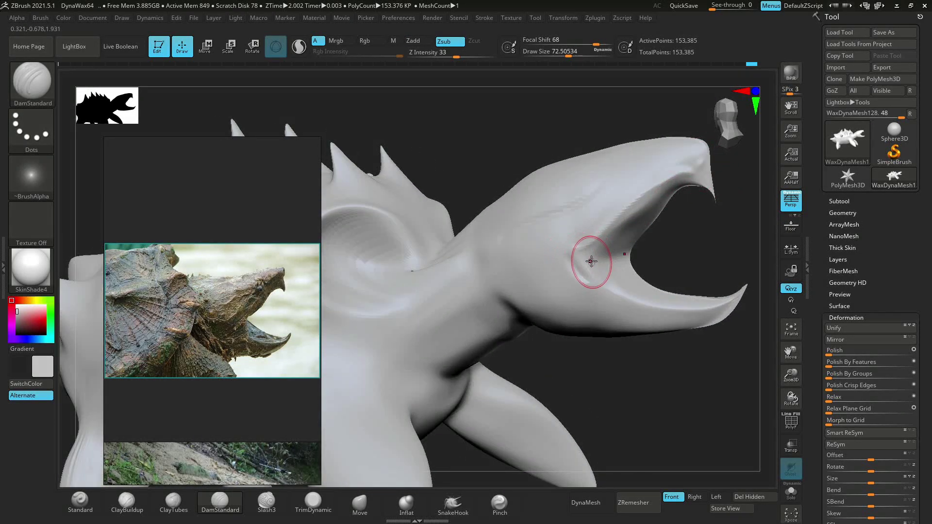
mouse_move(601, 290)
right_down()
mouse_move(605, 251)
mouse_move(457, 219)
mouse_move(487, 197)
mouse_move(524, 252)
right_up()
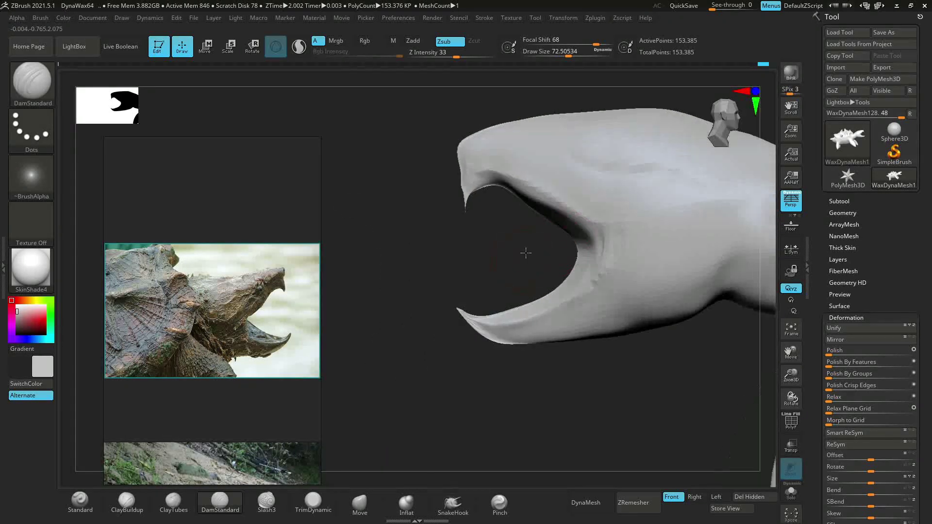
drag(740, 216, 650, 270)
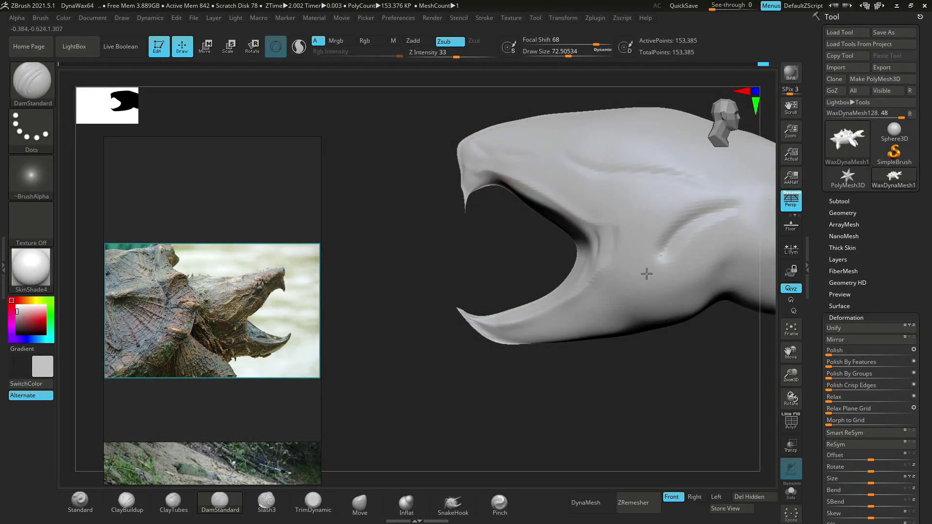
right_drag(650, 270, 534, 370)
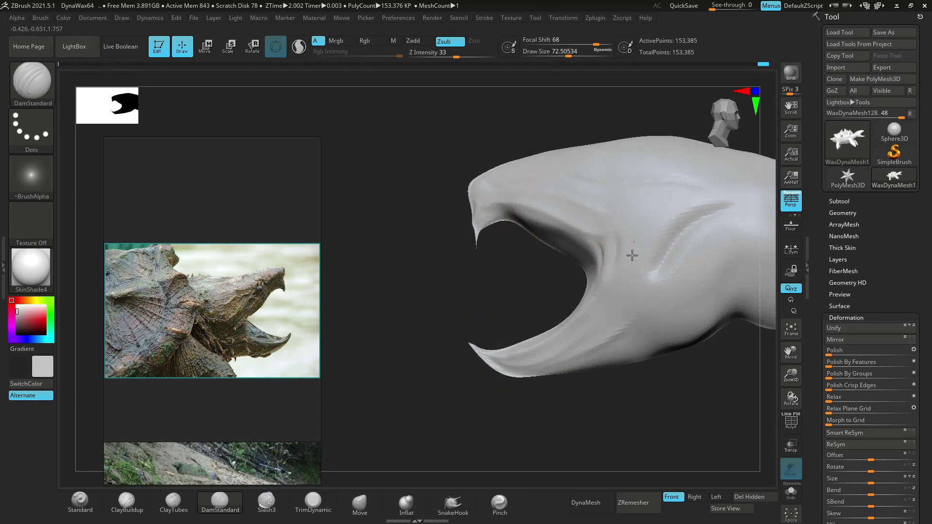
- Inspect the head, jaw, spiked back and body, ending on a full side view
mouse_move(632, 255)
right_down()
mouse_move(503, 270)
mouse_move(493, 240)
right_up()
drag(791, 373, 672, 406)
right_drag(672, 406, 493, 214)
right_drag(461, 297, 516, 289)
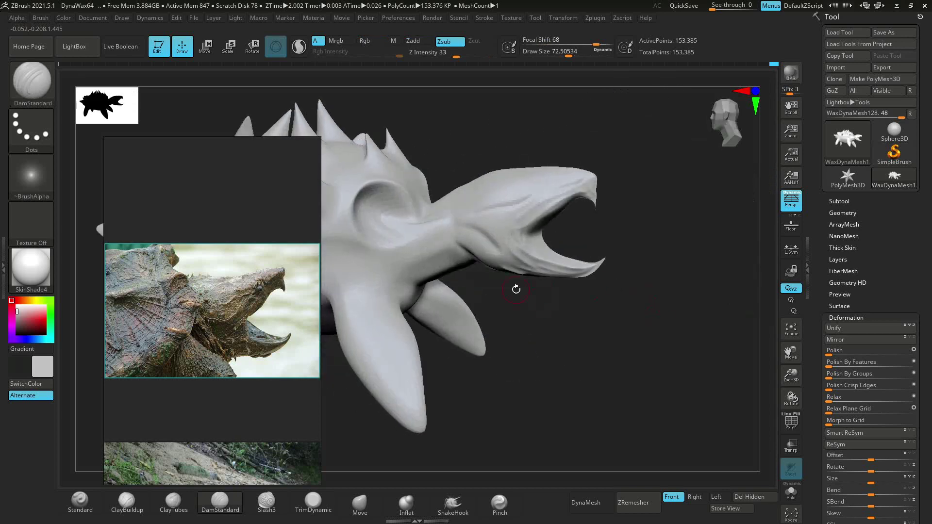
mouse_move(343, 181)
right_down()
mouse_move(339, 205)
mouse_move(358, 173)
mouse_move(534, 280)
mouse_move(403, 238)
mouse_move(524, 327)
mouse_move(427, 219)
right_up()
mouse_move(470, 296)
right_down()
mouse_move(601, 272)
mouse_move(443, 243)
mouse_move(391, 272)
mouse_move(512, 216)
mouse_move(640, 322)
right_up()
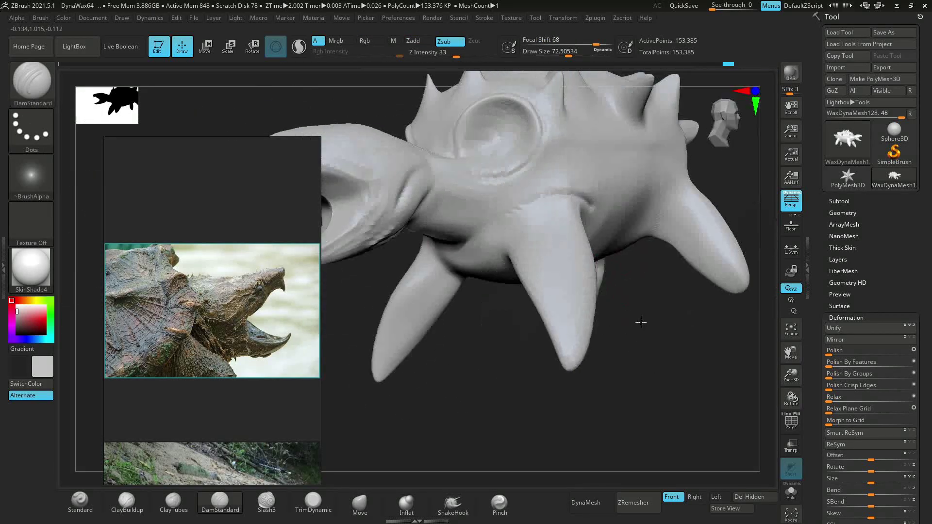
mouse_move(624, 152)
right_down()
mouse_move(670, 219)
mouse_move(720, 379)
mouse_move(747, 397)
mouse_move(584, 135)
mouse_move(622, 160)
right_up()
mouse_move(695, 210)
right_down()
mouse_move(723, 235)
mouse_move(689, 219)
right_up()
mouse_move(476, 176)
right_down()
mouse_move(593, 357)
mouse_move(430, 266)
mouse_move(485, 291)
mouse_move(611, 300)
mouse_move(514, 204)
right_up()
right_drag(465, 319, 415, 209)
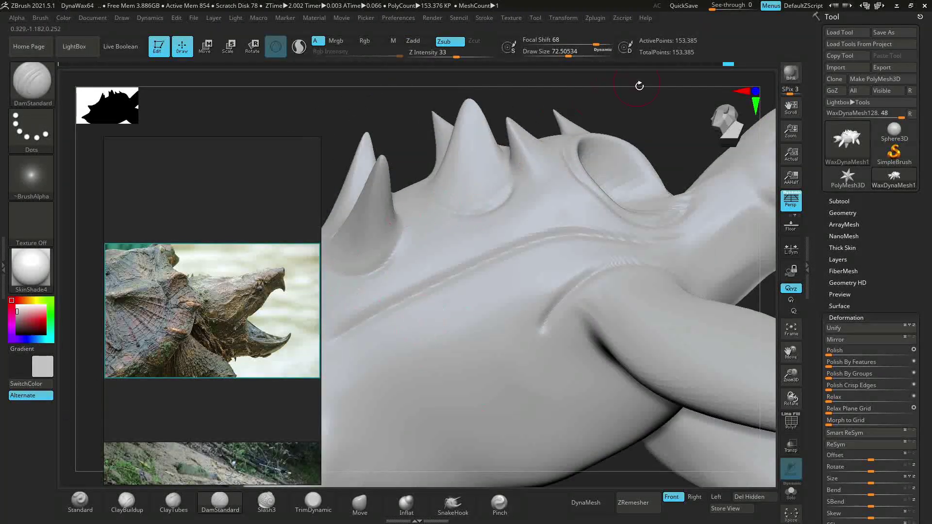
mouse_move(639, 86)
right_down()
mouse_move(520, 176)
mouse_move(539, 184)
mouse_move(468, 281)
mouse_move(520, 345)
right_up()
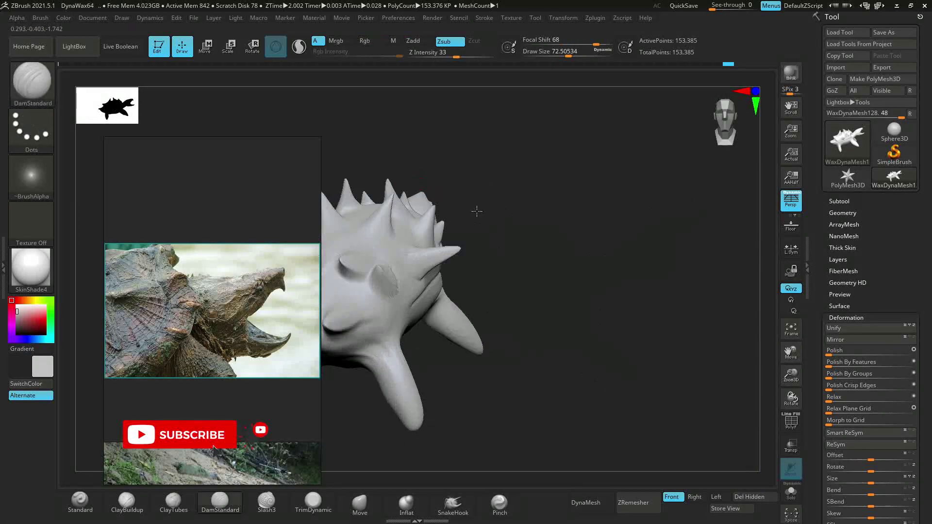
mouse_move(476, 211)
right_down()
mouse_move(468, 208)
mouse_move(566, 270)
mouse_move(744, 349)
mouse_move(680, 243)
mouse_move(630, 215)
mouse_move(600, 243)
right_up()
- Select the Inflat brush and divide the mesh to 613,521 points
click(406, 502)
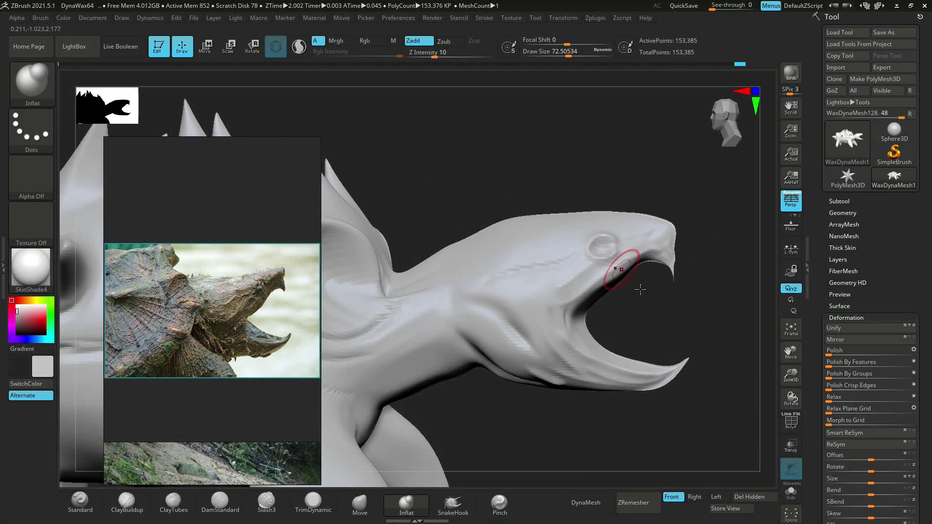
mouse_move(640, 289)
right_down()
mouse_move(691, 300)
mouse_move(721, 264)
mouse_move(768, 349)
mouse_move(788, 354)
right_up()
key(ctrl+d)
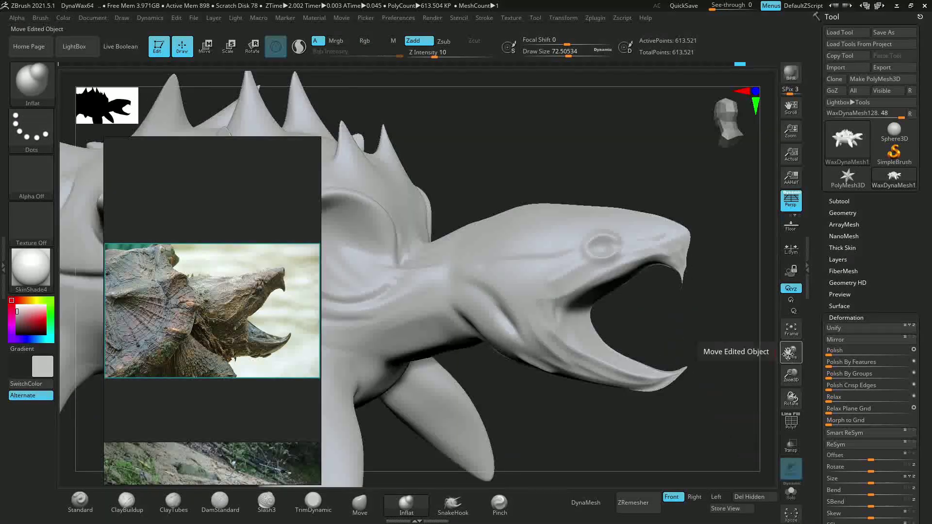
mouse_move(631, 271)
ctrl+right_down()
mouse_move(525, 228)
mouse_move(717, 243)
mouse_move(728, 266)
mouse_move(620, 276)
ctrl+right_up()
mouse_move(513, 241)
right_down()
mouse_move(662, 218)
mouse_move(660, 254)
mouse_move(399, 322)
mouse_move(659, 253)
mouse_move(510, 228)
mouse_move(682, 215)
right_up()
- Inflate detail around the eye and snout, checking the head from several angles
mouse_move(400, 250)
alt+right_down()
mouse_move(733, 379)
mouse_move(686, 335)
mouse_move(765, 384)
mouse_move(551, 150)
mouse_move(524, 243)
mouse_move(480, 214)
mouse_move(524, 205)
alt+right_up()
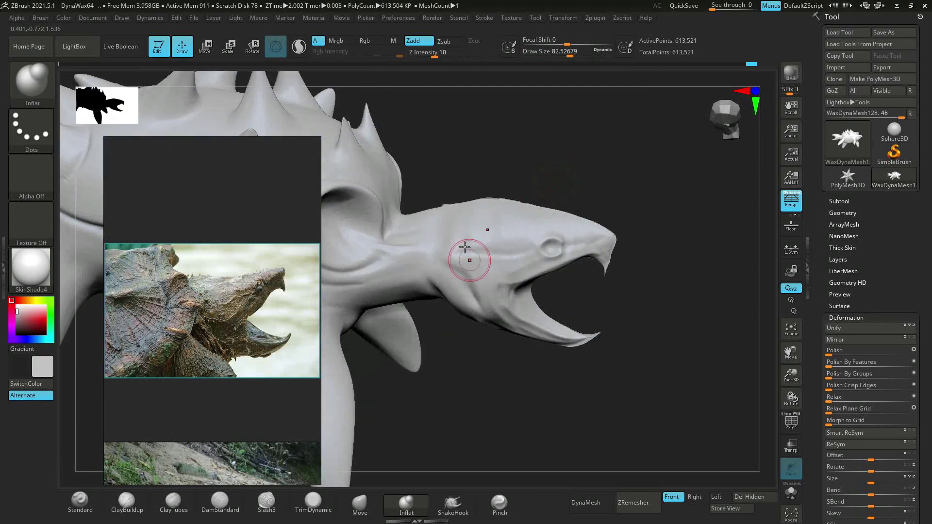
mouse_move(464, 247)
right_down()
mouse_move(630, 200)
mouse_move(651, 229)
mouse_move(550, 212)
right_up()
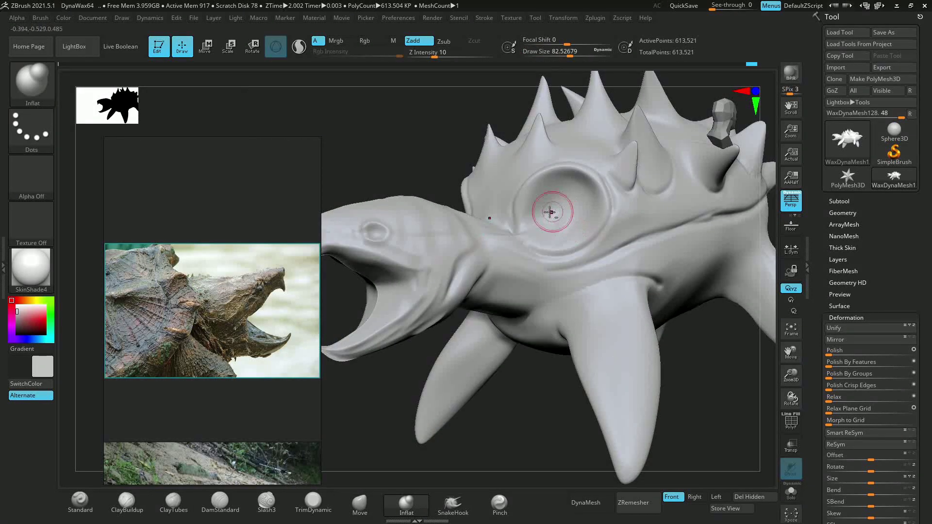
right_drag(524, 260, 514, 184)
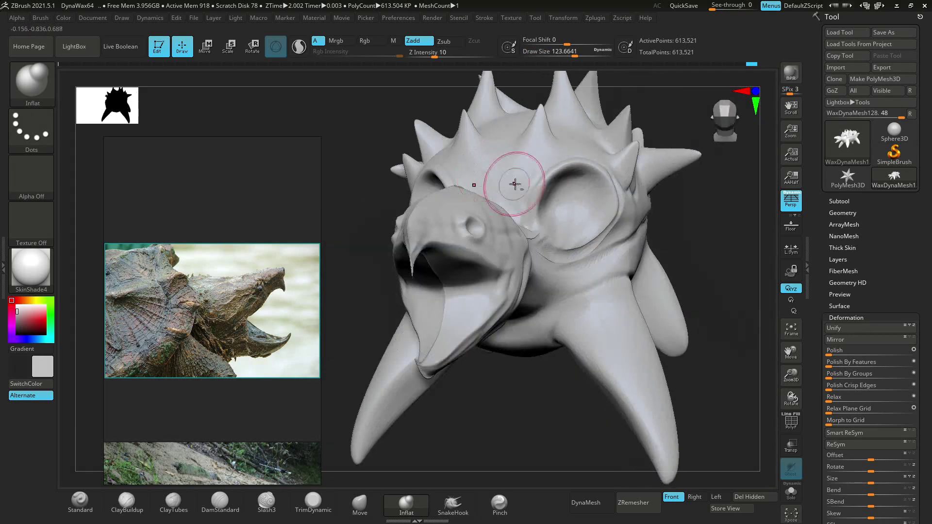
mouse_move(639, 139)
alt+right_down()
mouse_move(725, 197)
mouse_move(653, 223)
alt+right_up()
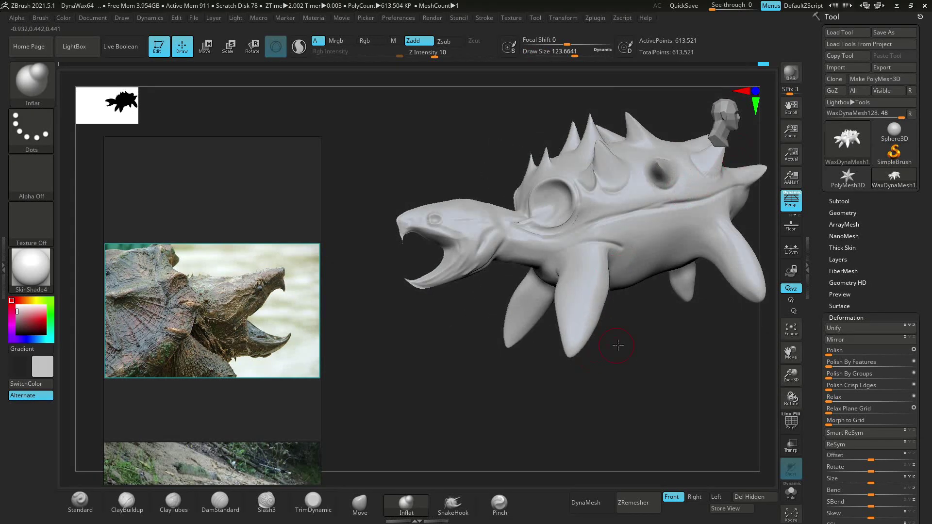
mouse_move(617, 345)
right_down()
mouse_move(644, 305)
mouse_move(640, 266)
right_up()
mouse_move(676, 231)
right_down()
mouse_move(713, 374)
mouse_move(701, 192)
mouse_move(384, 250)
right_up()
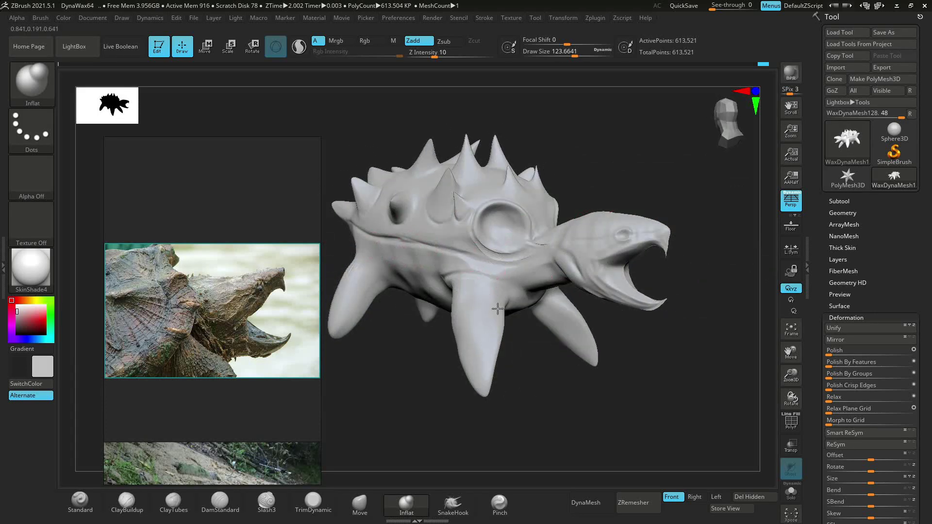
mouse_move(573, 276)
alt+right_down()
mouse_move(561, 335)
mouse_move(728, 267)
mouse_move(561, 357)
mouse_move(700, 398)
mouse_move(703, 371)
mouse_move(720, 356)
alt+right_up()
- Switch back to DamStandard and carve a groove along the jaw
click(219, 507)
right_drag(437, 270, 447, 267)
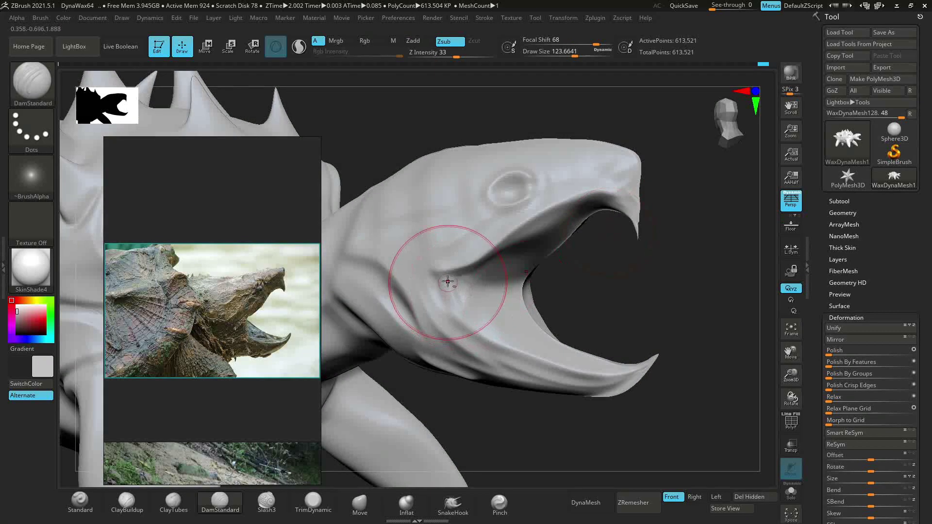
drag(447, 266, 603, 371)
right_drag(603, 370, 570, 59)
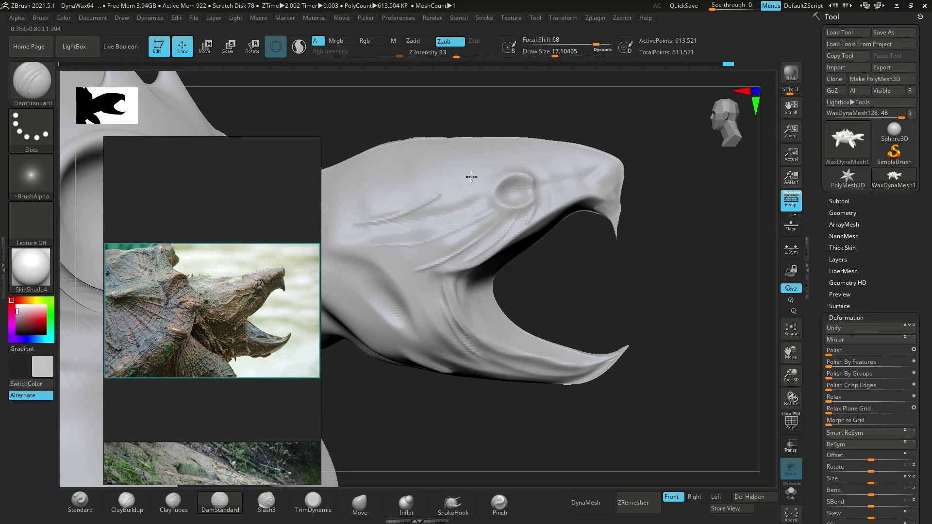
mouse_move(543, 162)
right_down()
mouse_move(556, 185)
mouse_move(539, 175)
mouse_move(475, 174)
right_up()
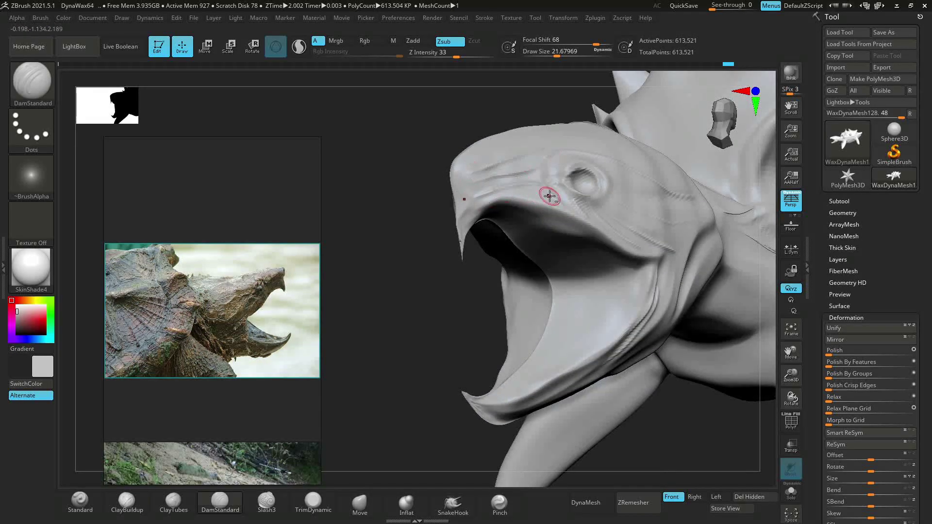
right_drag(549, 195, 697, 349)
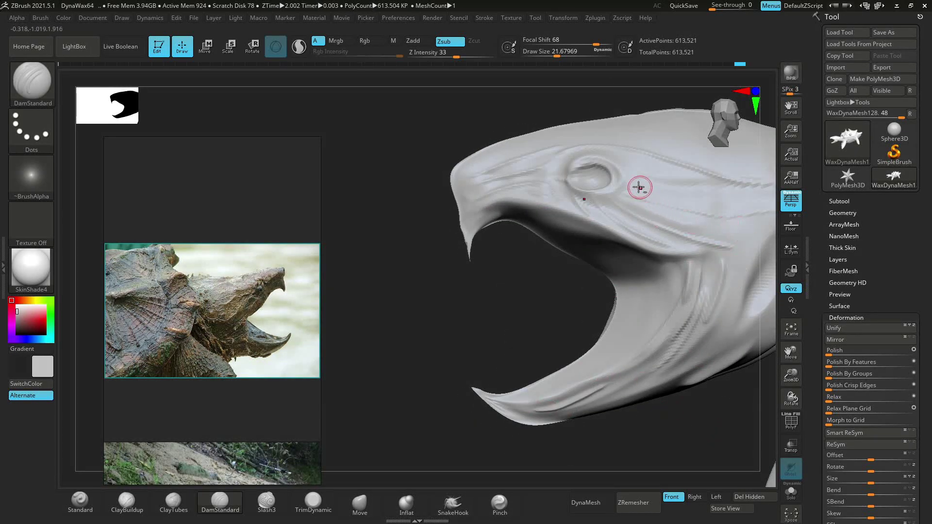
- Carve a groove on the cheek behind the eye and review the body
drag(641, 186, 718, 202)
right_drag(526, 313, 557, 239)
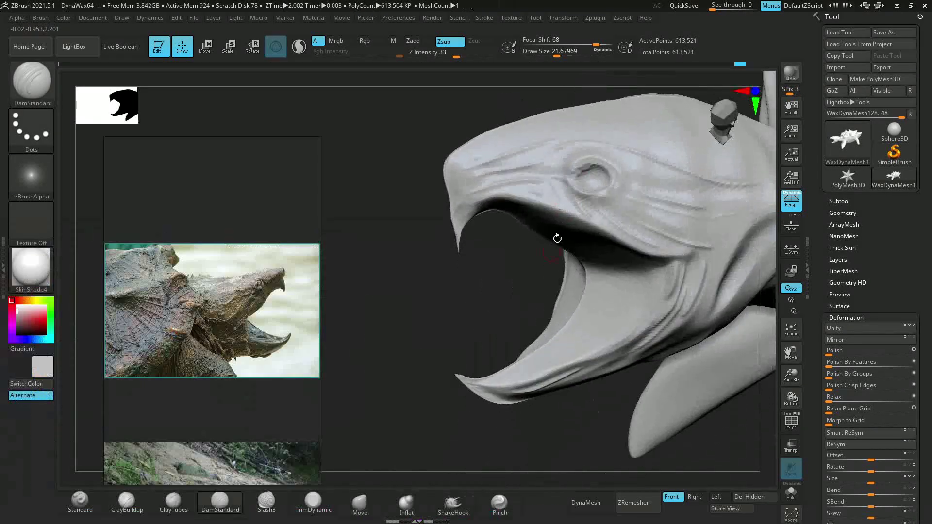
drag(796, 371, 711, 395)
right_drag(711, 395, 669, 278)
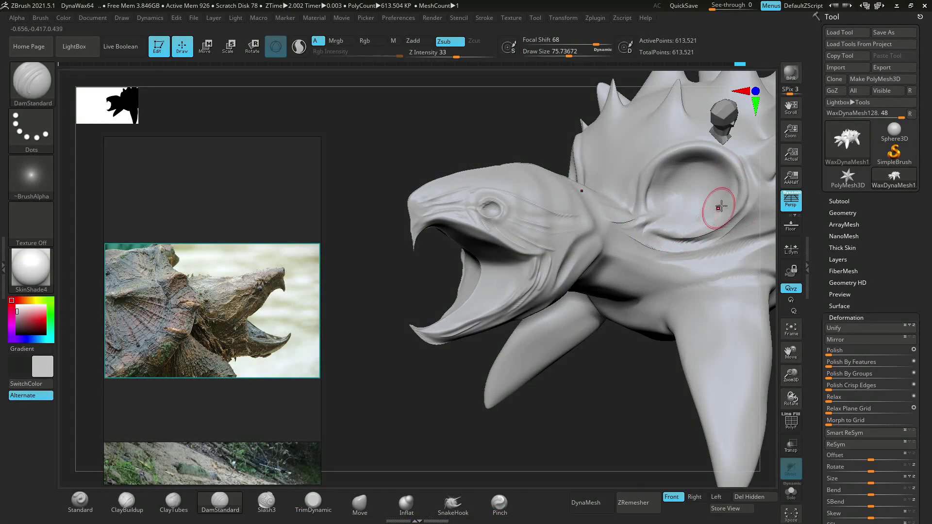
mouse_move(721, 207)
right_down()
mouse_move(540, 129)
mouse_move(554, 256)
right_up()
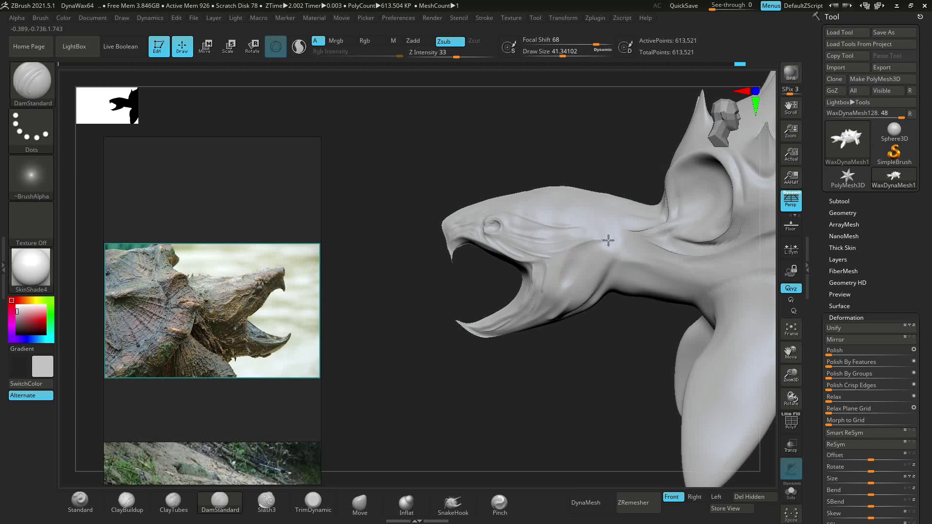
- Cut a crease line along the side of the neck and orbit to check it
drag(544, 311, 624, 236)
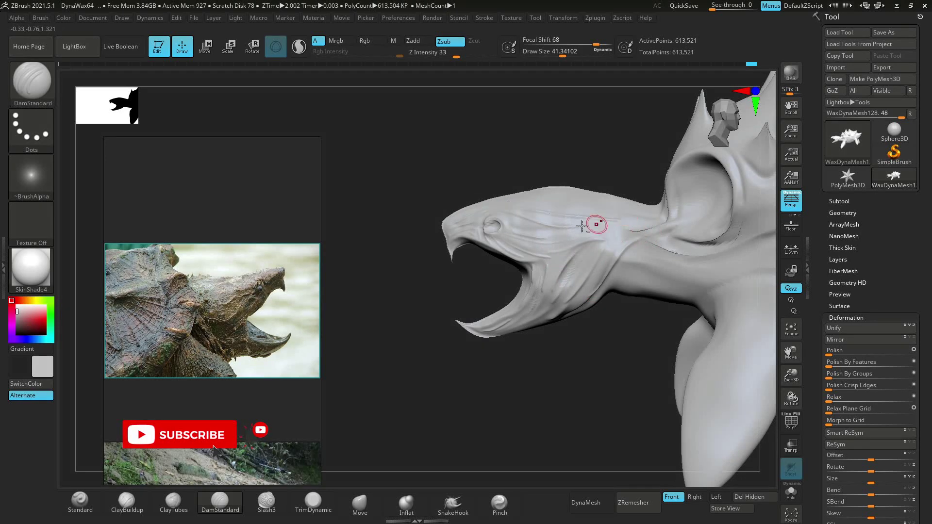
right_drag(741, 261, 726, 360)
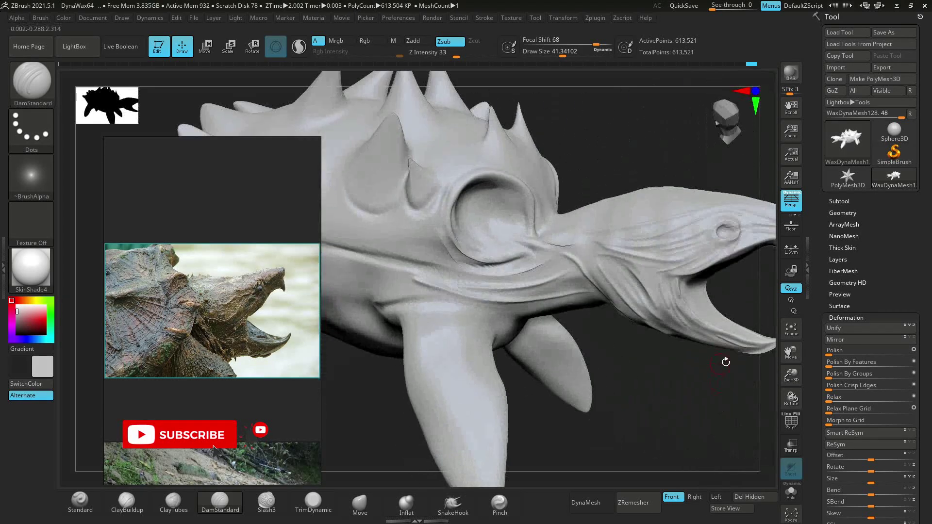
mouse_move(484, 260)
right_down()
mouse_move(693, 205)
mouse_move(695, 252)
right_up()
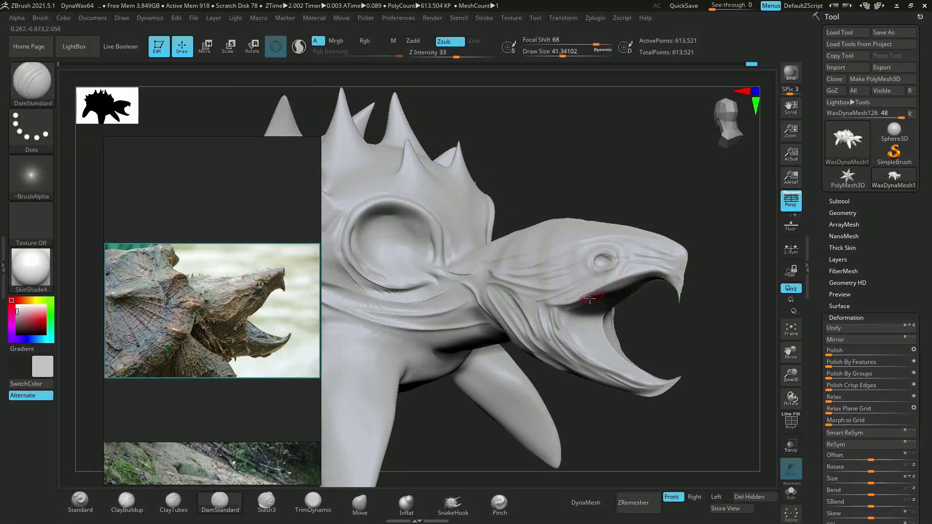
right_drag(583, 305, 480, 164)
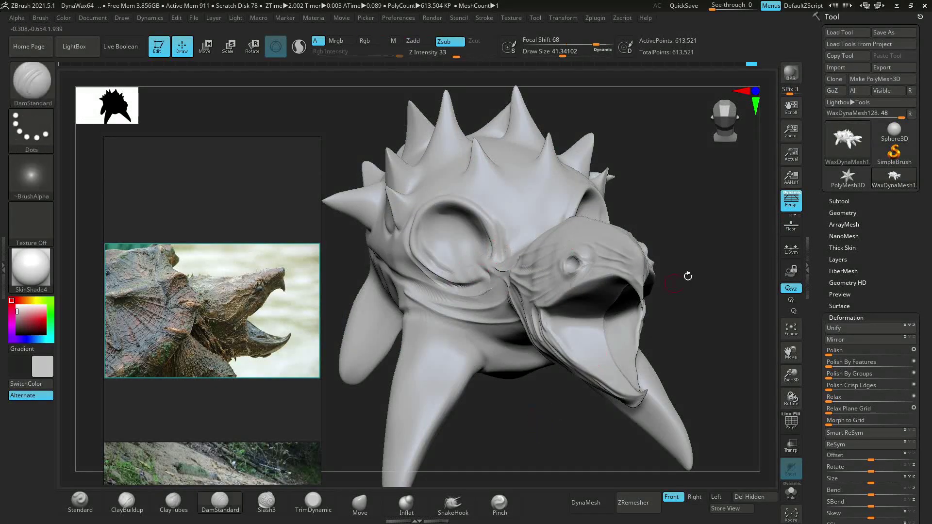
right_drag(688, 277, 666, 265)
mouse_move(477, 292)
right_down()
mouse_move(453, 247)
mouse_move(505, 258)
mouse_move(613, 243)
mouse_move(624, 133)
right_up()
- Orbit the turtle through side and three-quarter views to inspect both flanks
right_drag(711, 237, 585, 239)
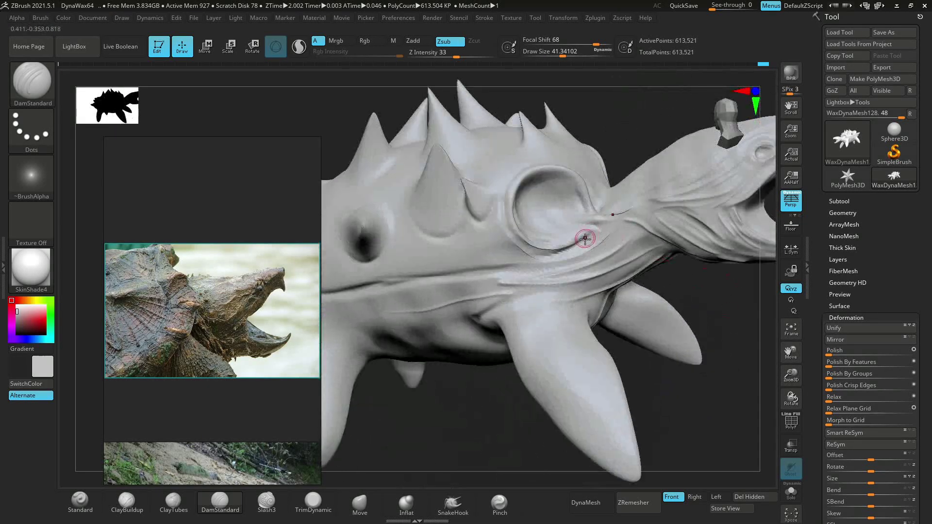
mouse_move(694, 236)
right_down()
mouse_move(707, 373)
mouse_move(726, 225)
mouse_move(777, 339)
right_up()
mouse_move(794, 386)
right_down()
mouse_move(740, 395)
mouse_move(718, 388)
mouse_move(730, 398)
mouse_move(438, 342)
right_up()
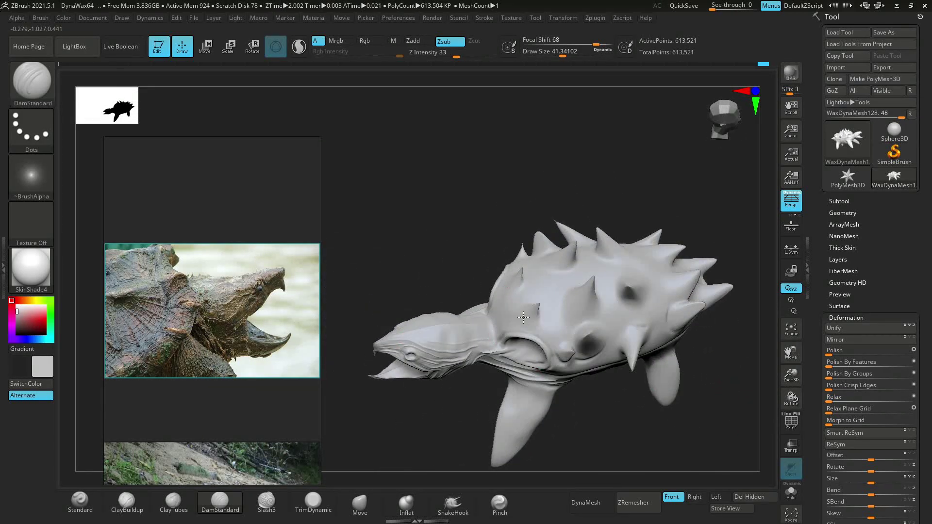
mouse_move(484, 250)
right_down()
mouse_move(443, 312)
mouse_move(410, 409)
mouse_move(491, 379)
right_up()
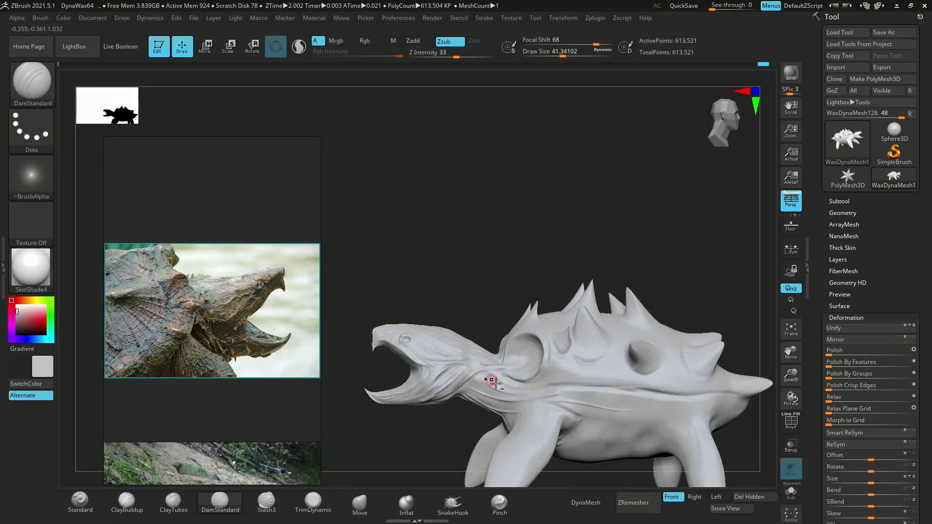
mouse_move(624, 333)
right_down()
mouse_move(576, 350)
mouse_move(546, 441)
mouse_move(483, 311)
right_up()
right_drag(626, 316, 606, 381)
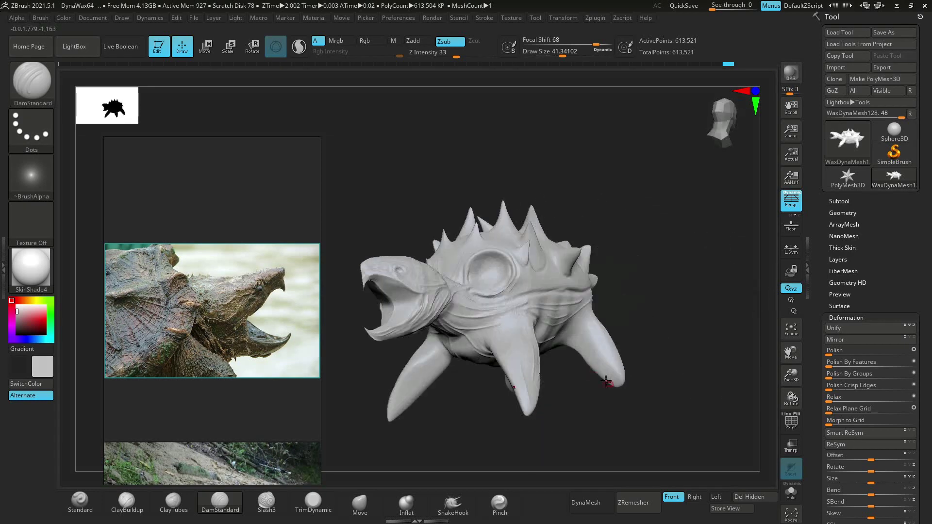
right_drag(497, 330, 549, 397)
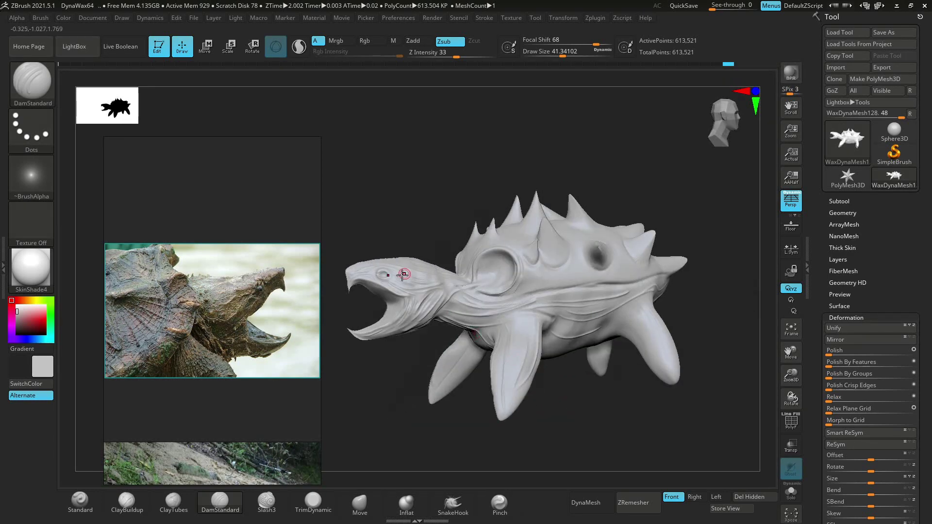
mouse_move(538, 288)
right_down()
mouse_move(626, 308)
mouse_move(696, 299)
mouse_move(648, 304)
right_up()
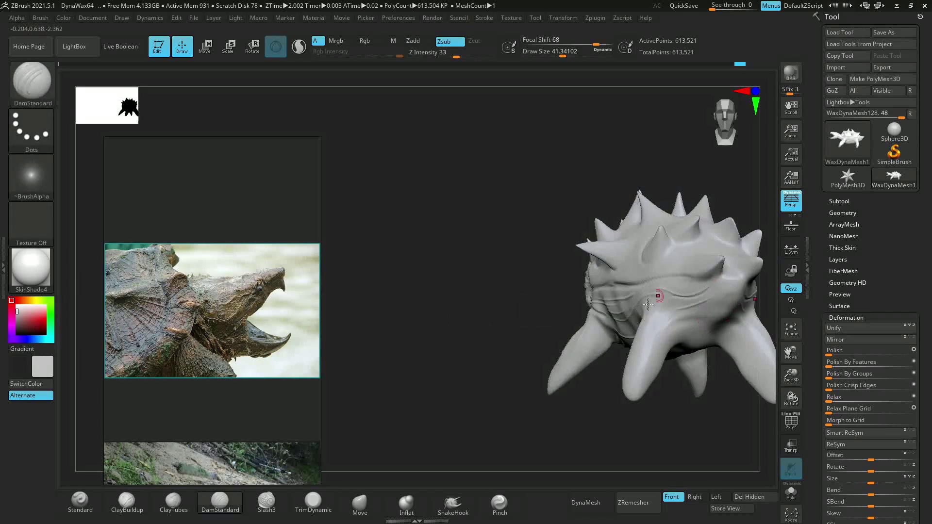
right_drag(730, 375, 704, 299)
mouse_move(637, 277)
right_down()
mouse_move(558, 266)
mouse_move(660, 231)
right_up()
- Inspect the head, eye socket and shell top close up, then frame the whole turtle
right_drag(390, 180, 392, 233)
mouse_move(479, 298)
right_down()
mouse_move(505, 228)
mouse_move(478, 142)
right_up()
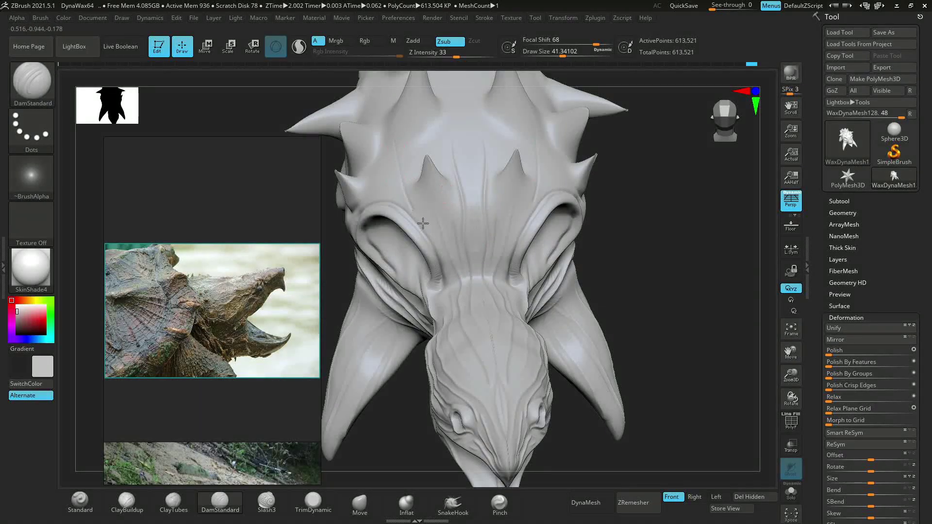
right_drag(466, 351, 483, 374)
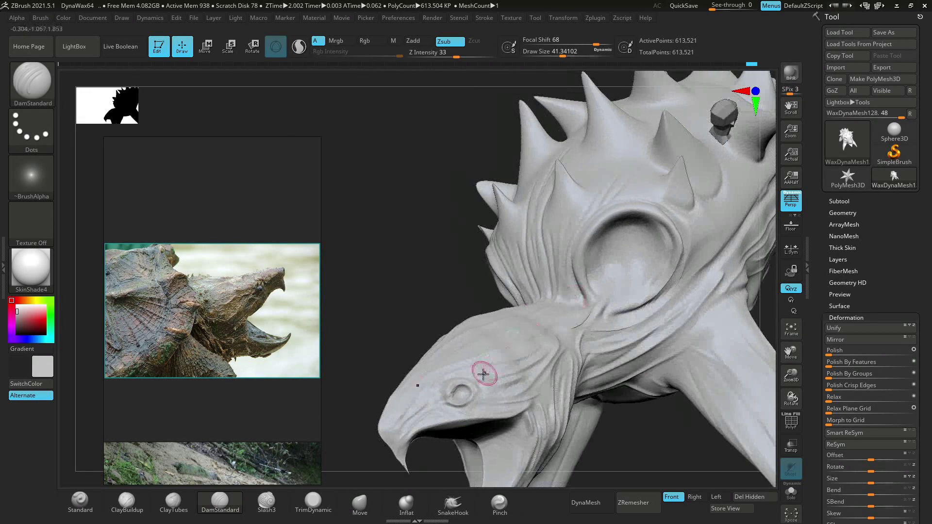
mouse_move(556, 444)
right_down()
mouse_move(707, 218)
mouse_move(578, 338)
right_up()
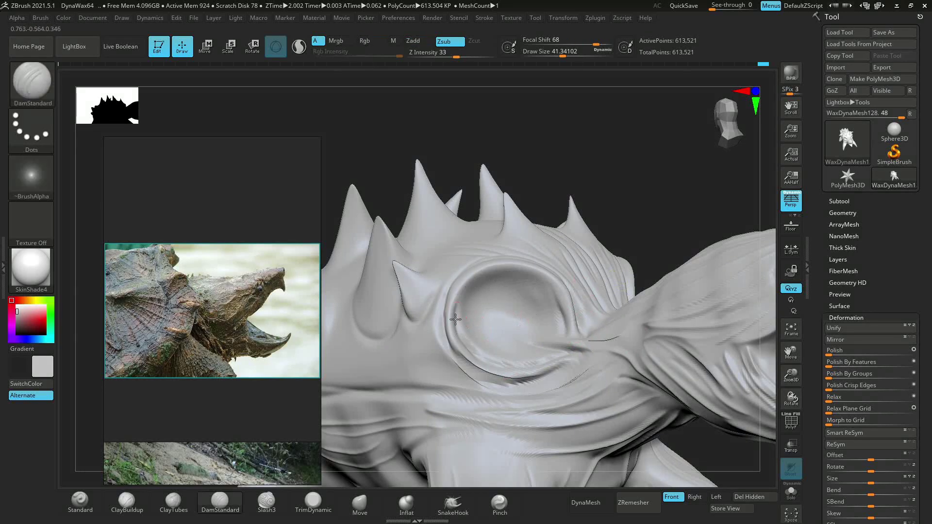
mouse_move(455, 319)
right_down()
mouse_move(624, 240)
mouse_move(688, 343)
mouse_move(726, 378)
mouse_move(680, 382)
mouse_move(657, 429)
mouse_move(552, 226)
right_up()
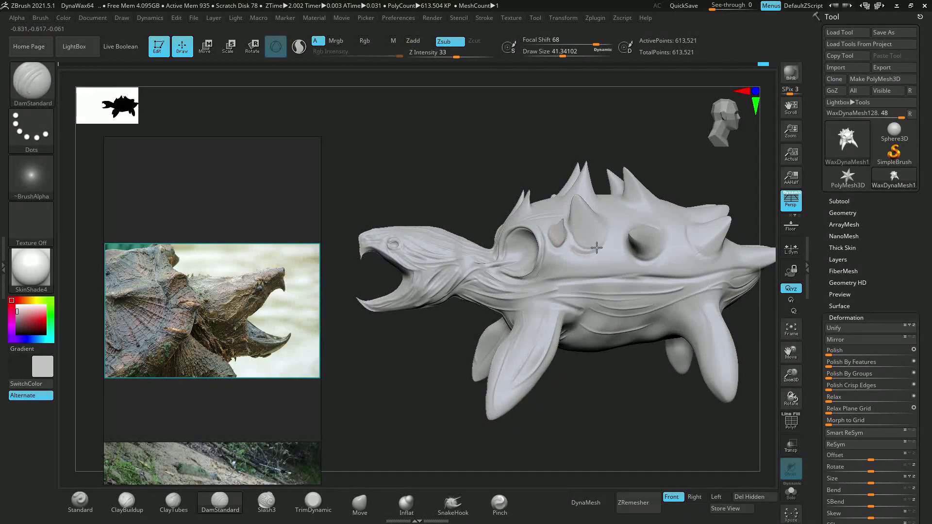
mouse_move(597, 248)
right_down()
mouse_move(686, 223)
mouse_move(586, 191)
mouse_move(654, 275)
mouse_move(625, 182)
mouse_move(657, 165)
right_up()
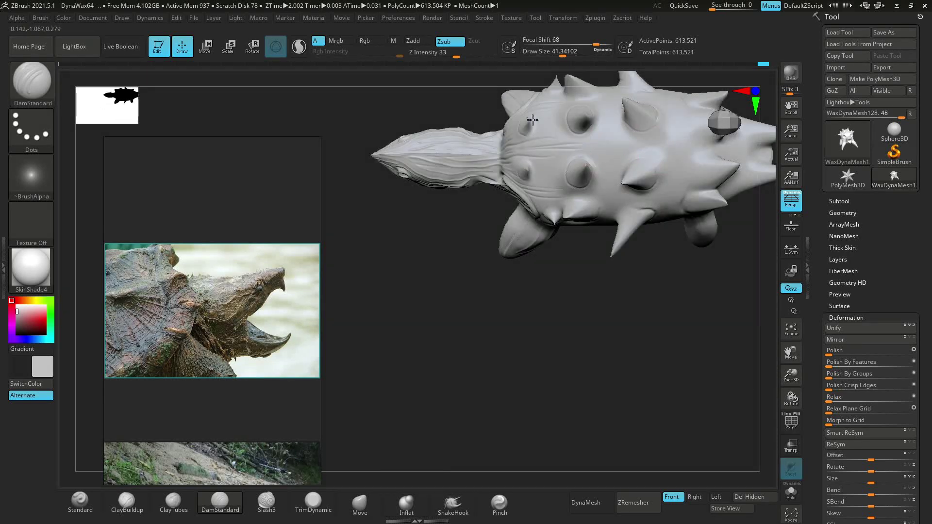
right_drag(576, 196, 662, 222)
key(f)
right_drag(557, 233, 556, 219)
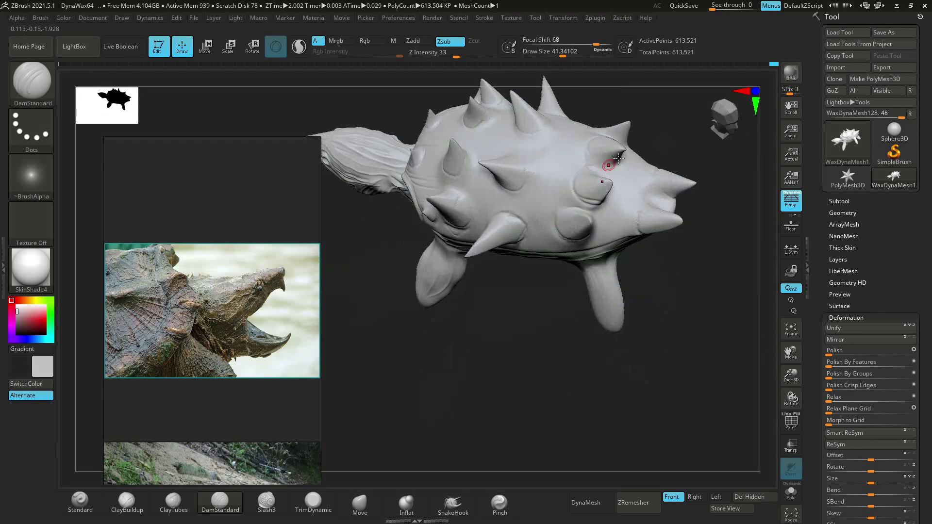
mouse_move(618, 158)
right_down()
mouse_move(514, 167)
mouse_move(660, 206)
mouse_move(631, 214)
mouse_move(604, 246)
mouse_move(505, 235)
mouse_move(480, 247)
mouse_move(672, 267)
mouse_move(534, 272)
mouse_move(439, 293)
mouse_move(468, 233)
mouse_move(389, 218)
mouse_move(461, 238)
mouse_move(424, 357)
mouse_move(654, 248)
right_up()
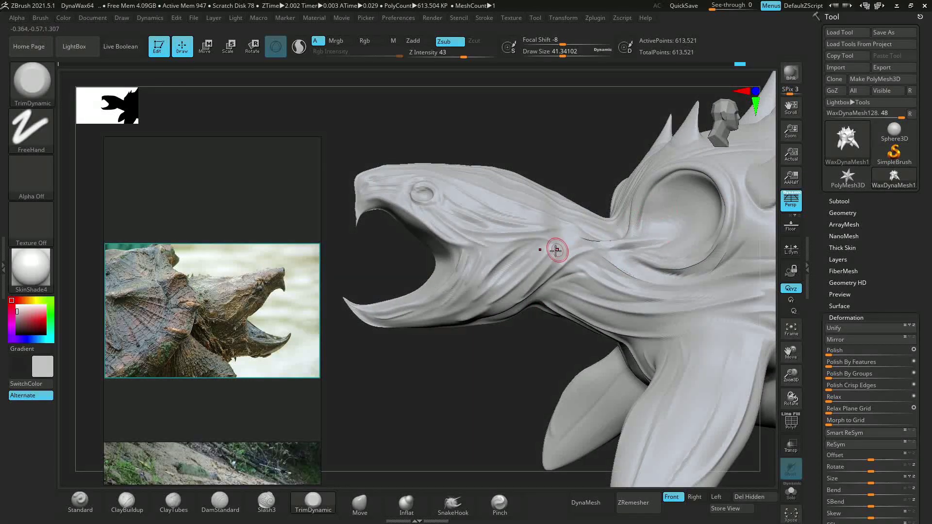
- Orbit, pan and zoom in to a close side view of the turtle's head
mouse_move(422, 183)
right_down()
mouse_move(728, 225)
mouse_move(558, 315)
mouse_move(609, 396)
mouse_move(712, 393)
right_up()
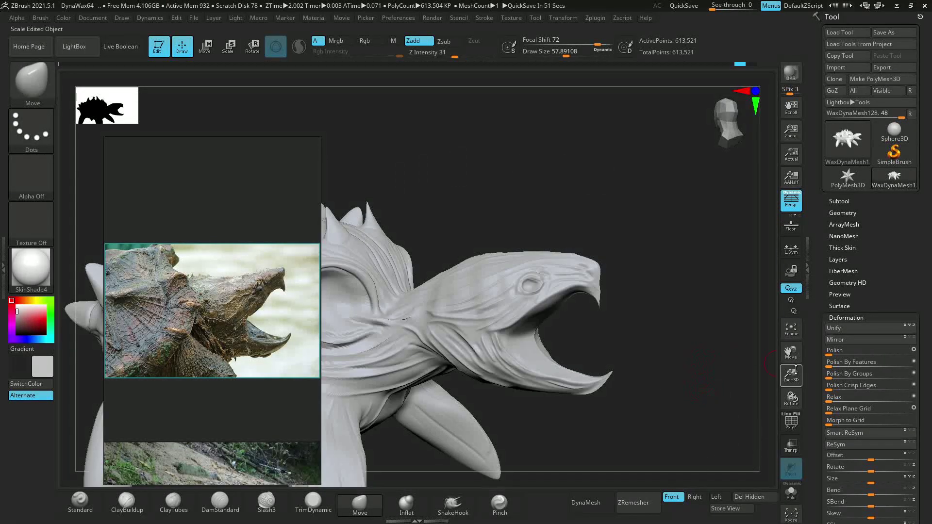
drag(796, 369, 720, 383)
right_drag(720, 383, 655, 375)
drag(791, 352, 657, 387)
mouse_move(657, 387)
right_down()
mouse_move(647, 385)
mouse_move(679, 396)
right_up()
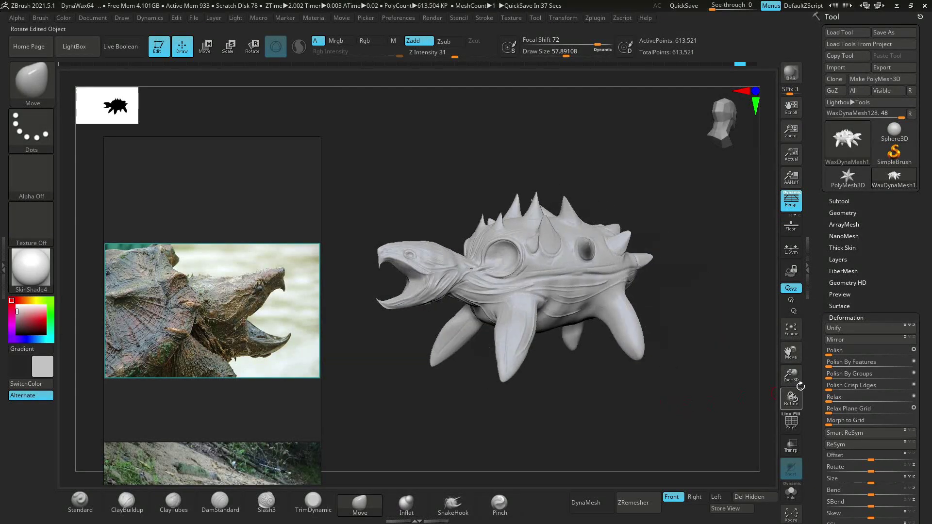
drag(799, 386, 684, 398)
mouse_move(684, 397)
ctrl+right_down()
mouse_move(671, 385)
mouse_move(519, 414)
mouse_move(632, 398)
ctrl+right_up()
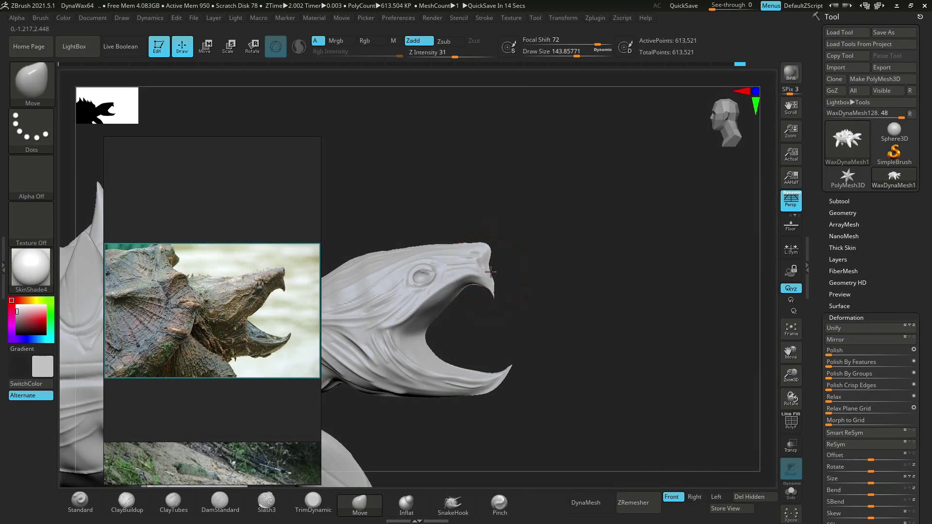
- Inspect the head from front, below and side, and reduce brush size to about 242
right_drag(511, 318, 528, 223)
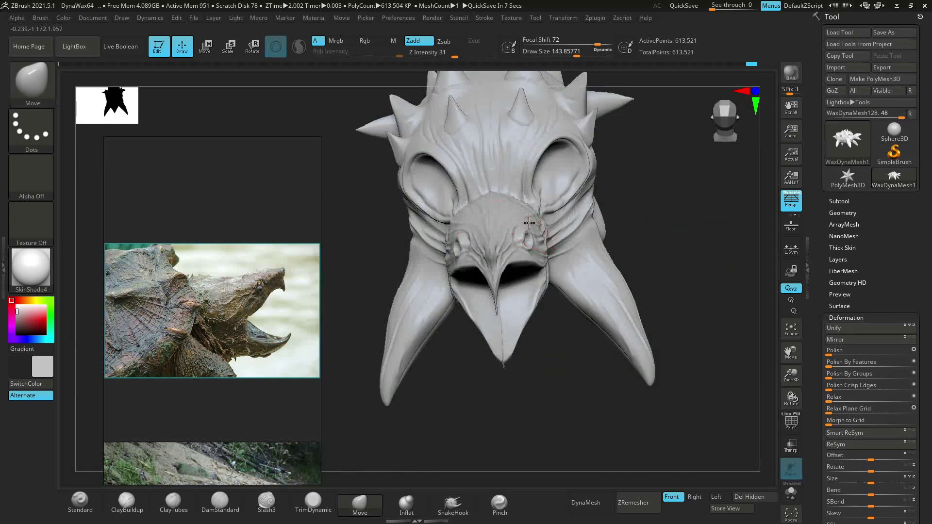
right_drag(470, 205, 657, 216)
right_drag(505, 220, 533, 248)
mouse_move(520, 314)
right_down()
mouse_move(588, 362)
mouse_move(519, 308)
mouse_move(524, 408)
mouse_move(540, 374)
mouse_move(527, 275)
right_up()
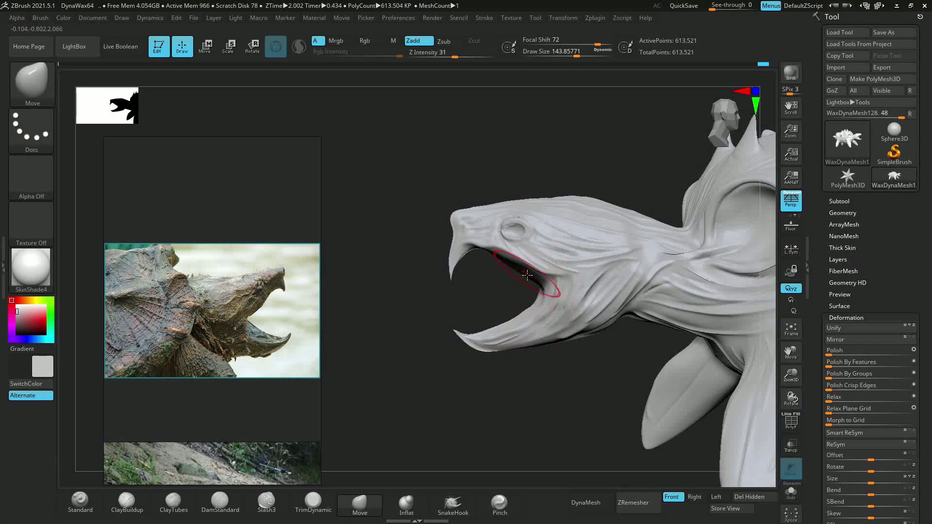
right_drag(557, 412, 593, 77)
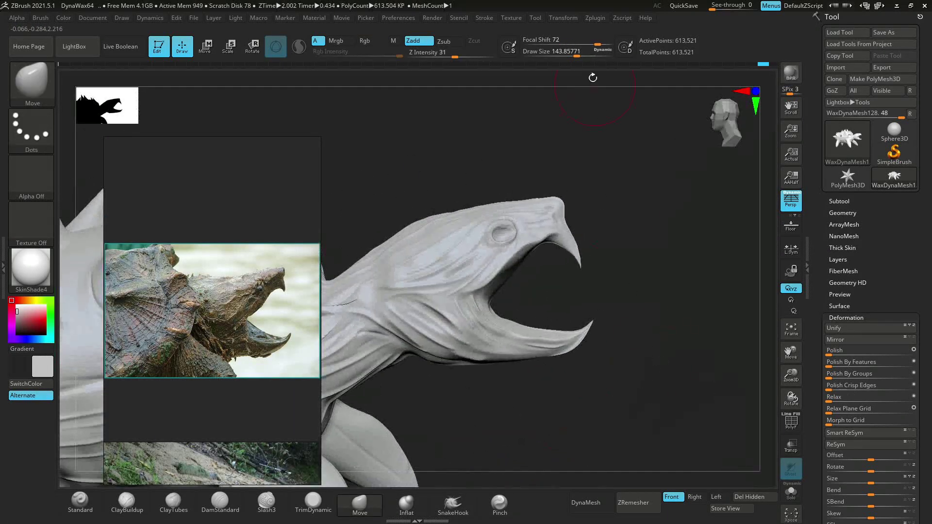
right_drag(543, 385, 464, 206)
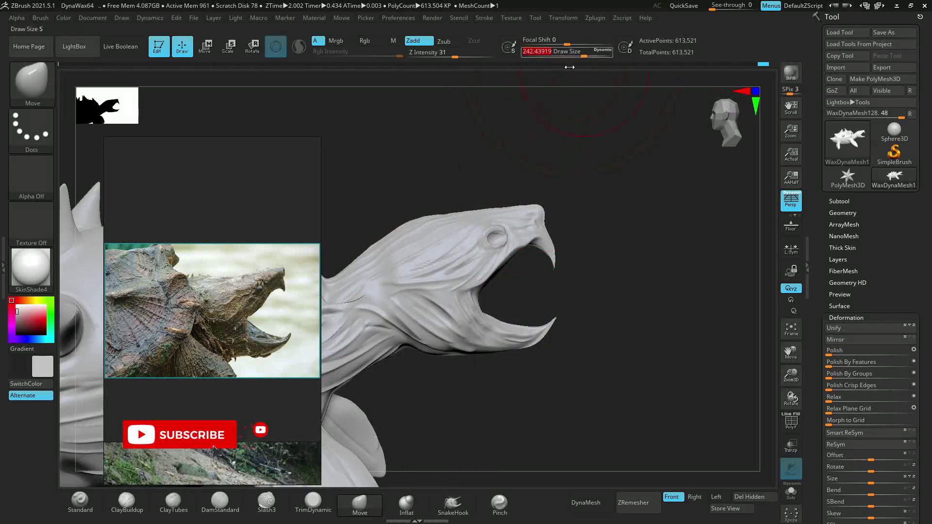
mouse_move(609, 224)
right_down()
mouse_move(444, 281)
mouse_move(551, 245)
mouse_move(687, 390)
mouse_move(724, 349)
mouse_move(730, 385)
right_up()
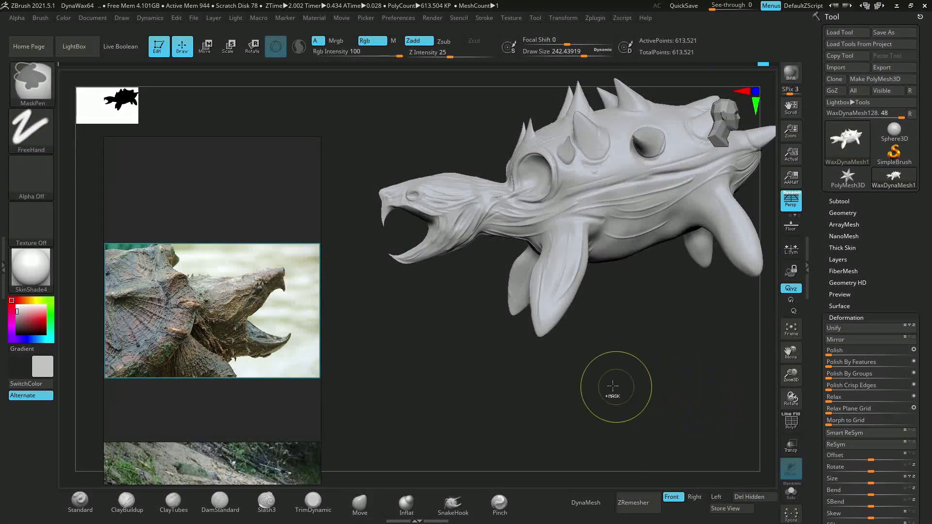
- Slightly reshape the lower jaw, dismiss the undo-history warning, and turn to a three-quarter view
click(405, 262)
click(426, 295)
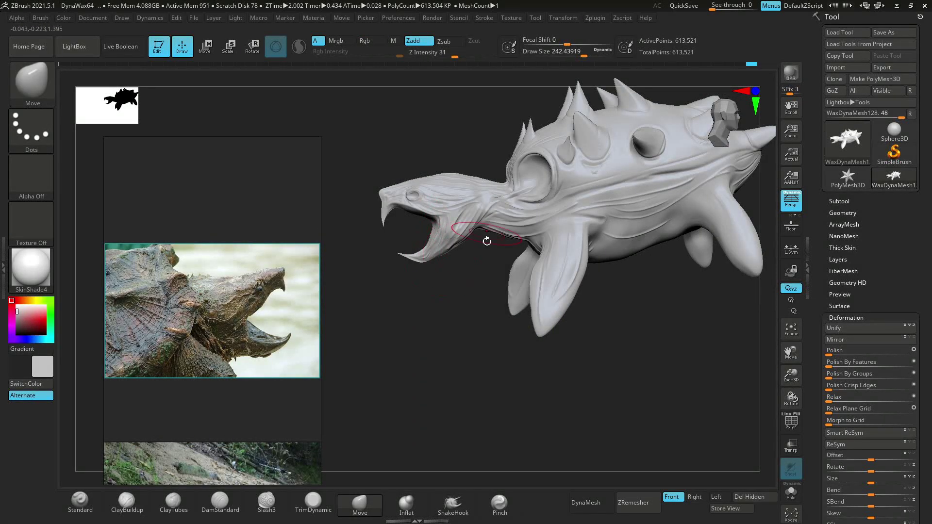
mouse_move(527, 236)
right_down()
mouse_move(540, 246)
mouse_move(680, 229)
right_up()
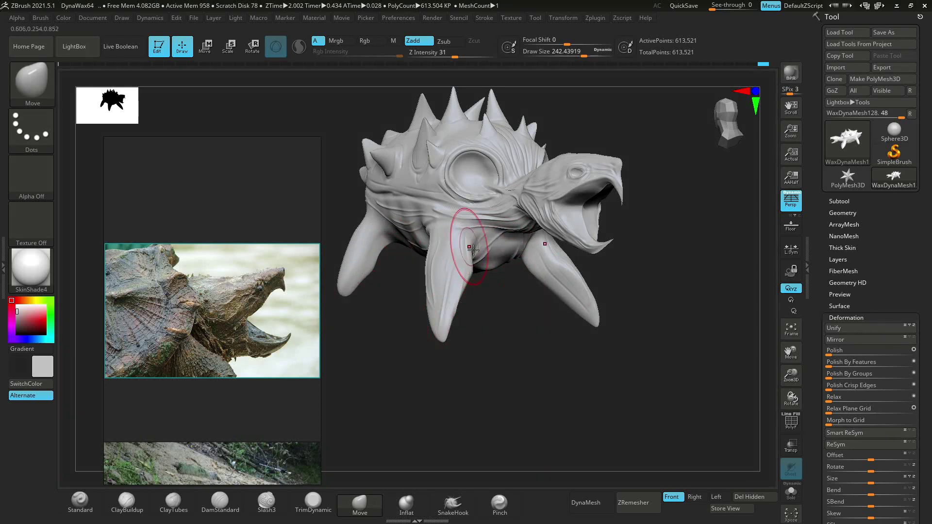
mouse_move(438, 233)
right_down()
mouse_move(571, 291)
mouse_move(600, 218)
mouse_move(632, 252)
right_up()
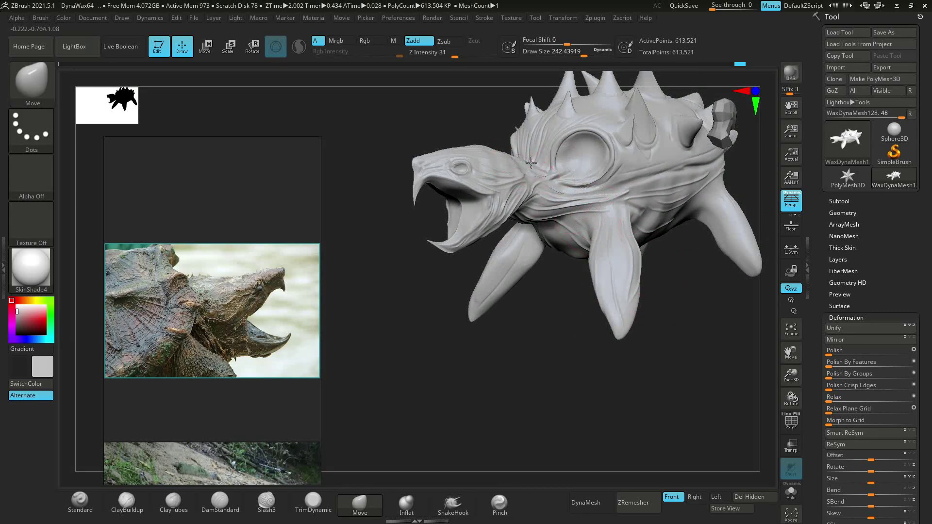
mouse_move(531, 162)
right_down()
mouse_move(536, 271)
mouse_move(495, 281)
mouse_move(774, 364)
mouse_move(723, 378)
mouse_move(707, 396)
mouse_move(715, 393)
mouse_move(686, 357)
mouse_move(708, 387)
right_up()
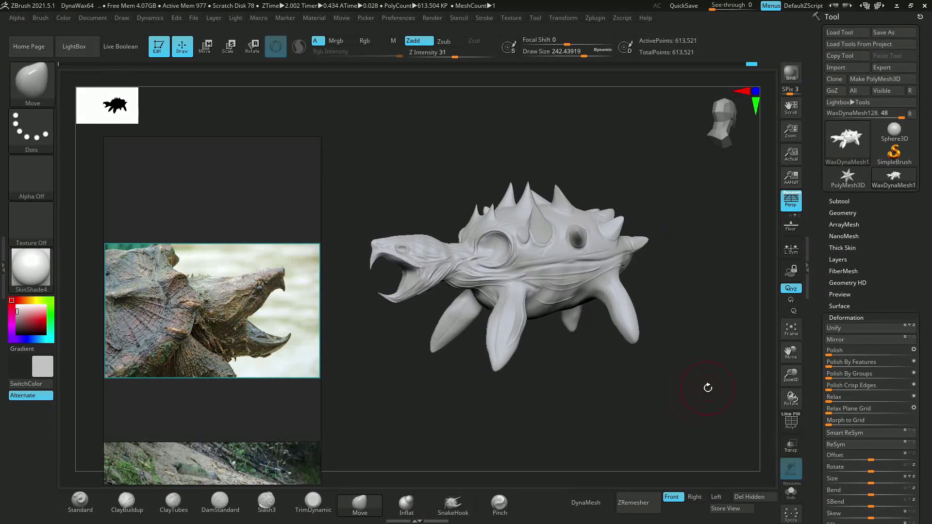
- Select the DragRect stroke and the cellular Alpha 64
click(37, 133)
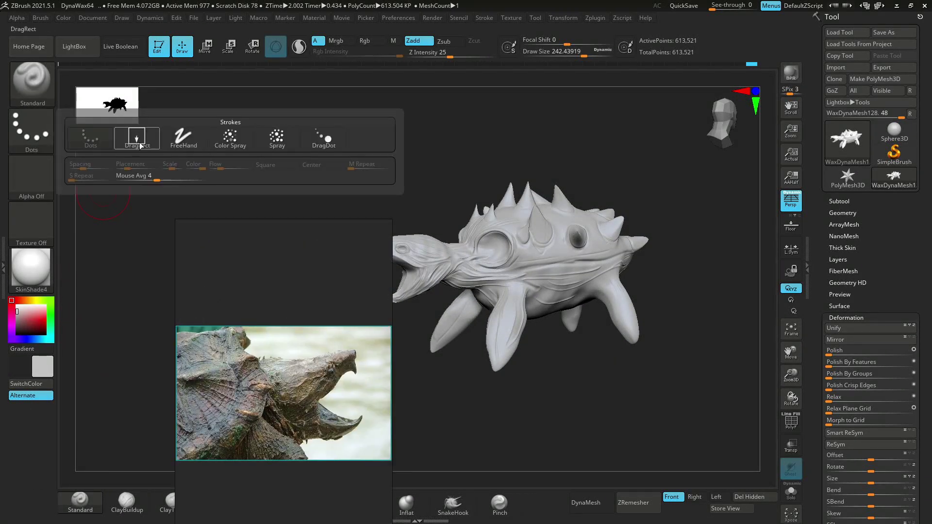
click(137, 137)
click(31, 175)
click(276, 339)
- Stamp the cell scale pattern across the shell and the top of the head
mouse_move(384, 413)
right_down()
mouse_move(641, 233)
mouse_move(569, 256)
right_up()
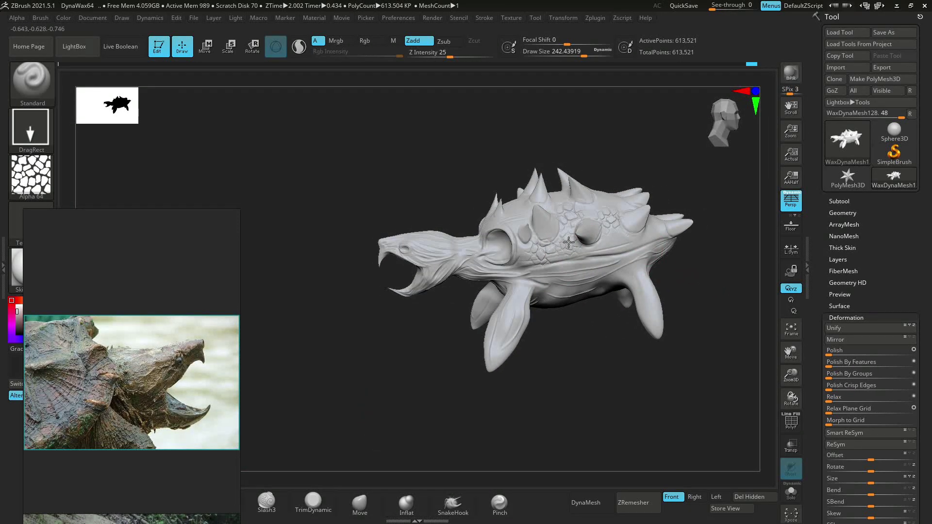
right_drag(621, 239, 536, 213)
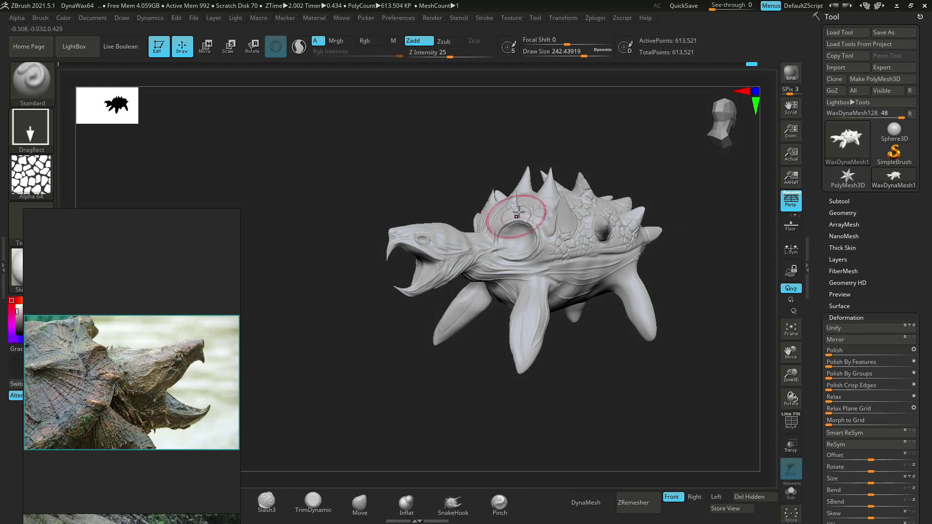
right_drag(524, 265, 702, 267)
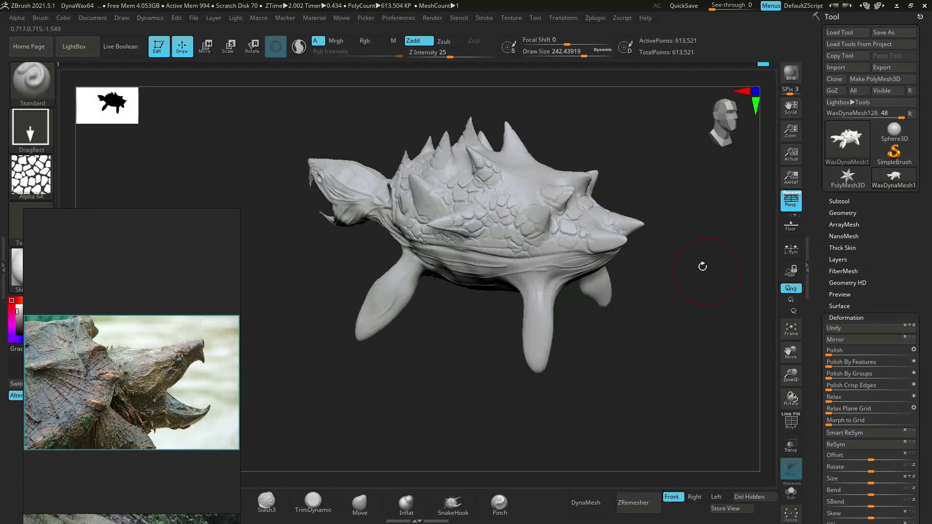
mouse_move(523, 198)
right_down()
mouse_move(593, 152)
mouse_move(624, 208)
mouse_move(537, 235)
mouse_move(656, 299)
mouse_move(624, 354)
mouse_move(624, 177)
mouse_move(474, 384)
mouse_move(519, 94)
right_up()
mouse_move(424, 209)
right_down()
mouse_move(409, 178)
mouse_move(473, 199)
right_up()
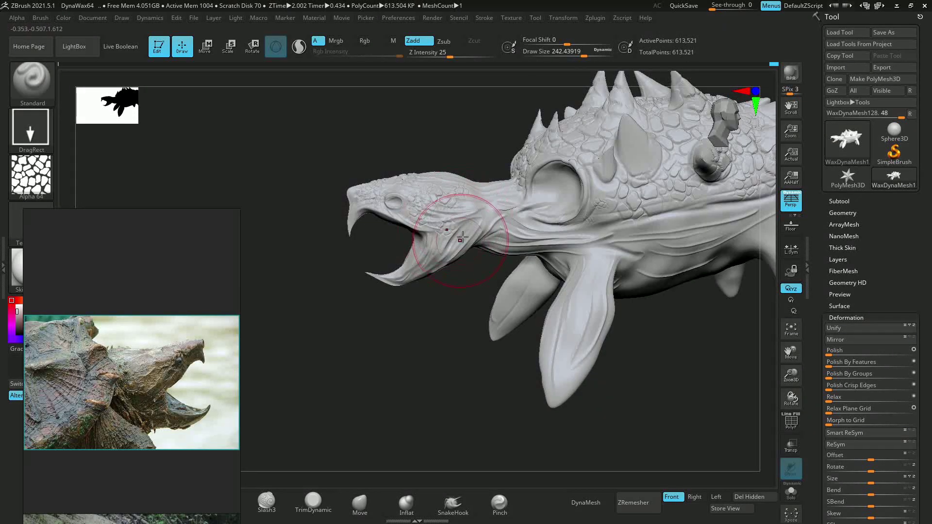
- Orbit to inspect the open mouth, the body's side and the legs from underneath
mouse_move(486, 140)
right_down()
mouse_move(480, 198)
mouse_move(403, 269)
right_up()
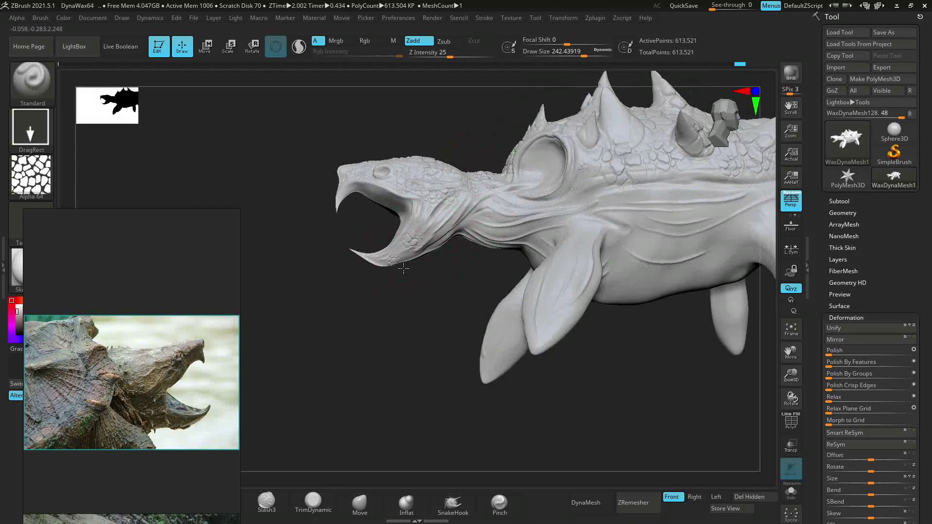
right_drag(432, 221, 657, 228)
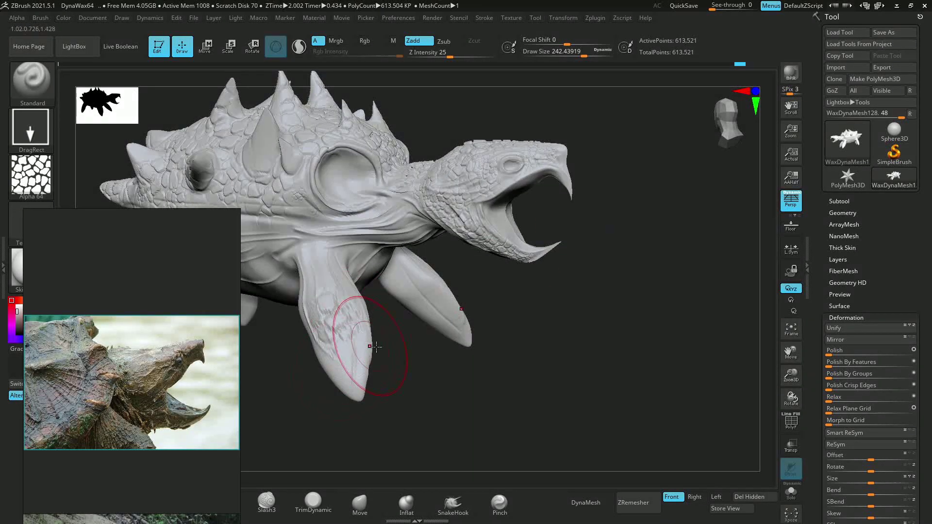
right_drag(359, 352, 415, 364)
mouse_move(348, 309)
right_down()
mouse_move(509, 332)
mouse_move(593, 291)
right_up()
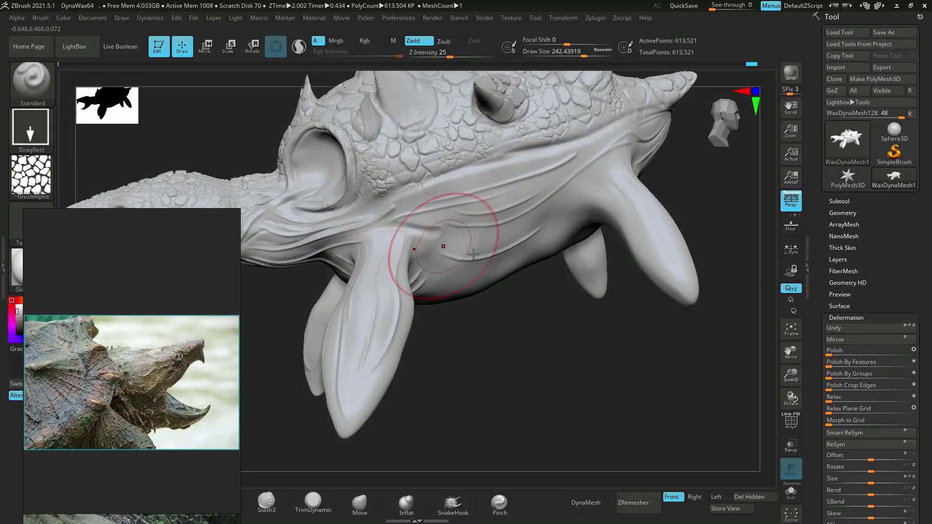
right_drag(473, 253, 507, 272)
right_drag(461, 338, 533, 335)
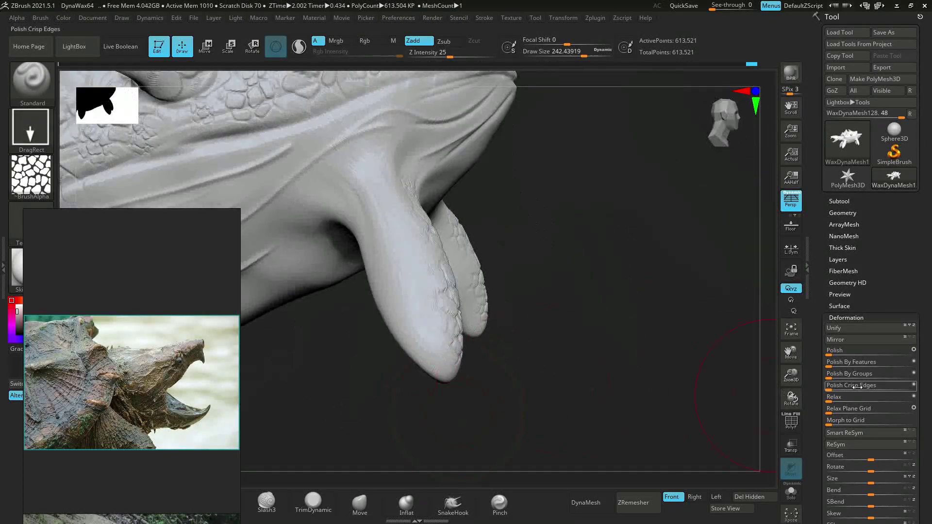
scroll(653, 333, down, 5)
- Orbit and zoom around the head and body to review the stamped scales
right_drag(654, 333, 678, 336)
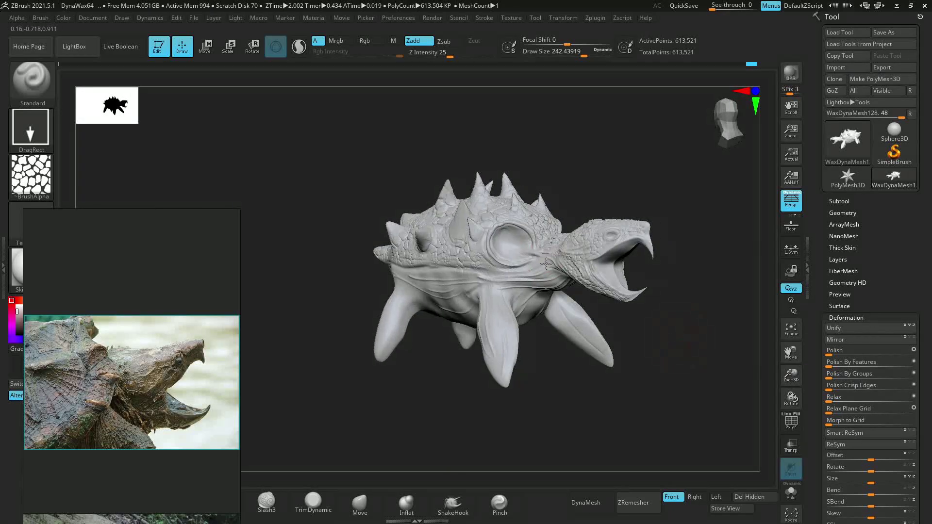
right_drag(546, 262, 484, 250)
right_drag(371, 228, 479, 150)
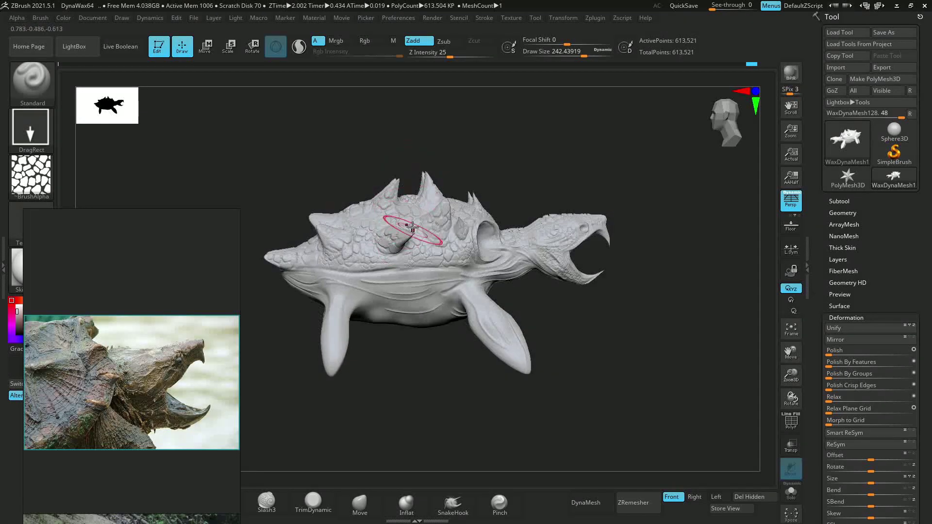
right_drag(547, 251, 557, 301)
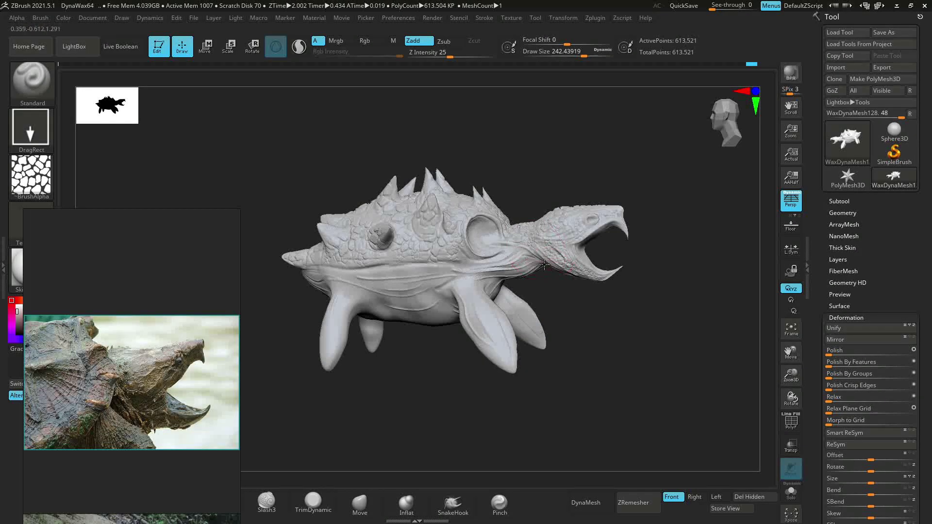
mouse_move(628, 283)
right_down()
mouse_move(763, 385)
mouse_move(462, 218)
right_up()
right_drag(422, 256, 490, 394)
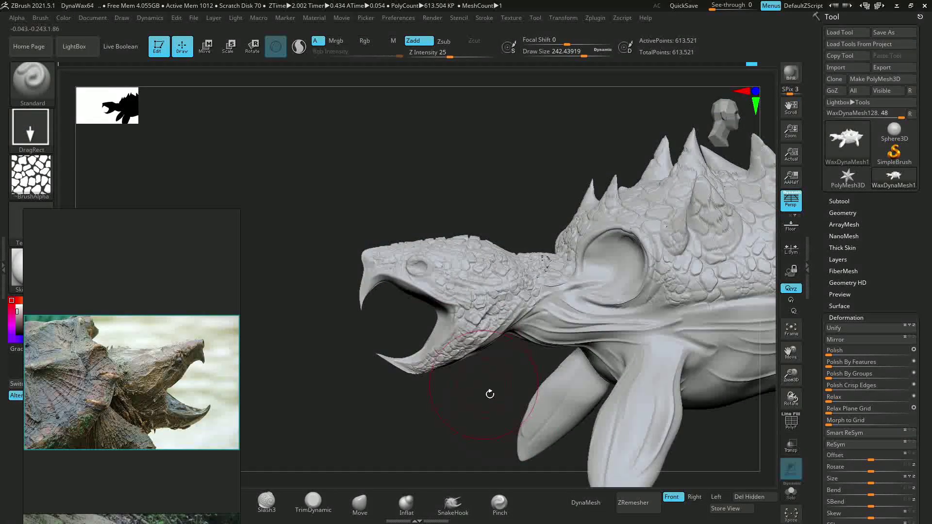
right_drag(525, 211, 626, 271)
mouse_move(276, 197)
right_down()
mouse_move(510, 222)
mouse_move(632, 327)
right_up()
drag(790, 375, 641, 347)
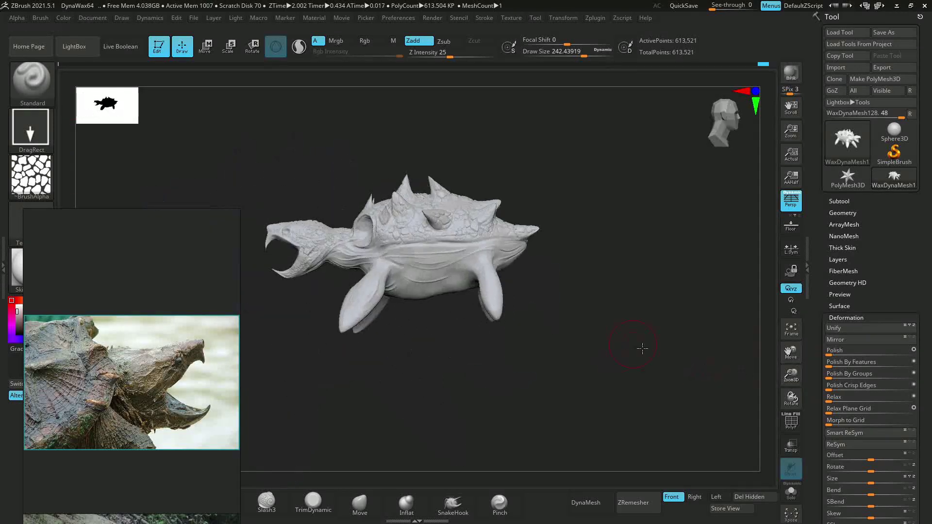
mouse_move(641, 348)
right_down()
mouse_move(674, 332)
mouse_move(645, 330)
right_up()
- Save the scaled turtle through Tool > Save As as a ZTool (*.ztl) file
click(893, 32)
text(blastoise)
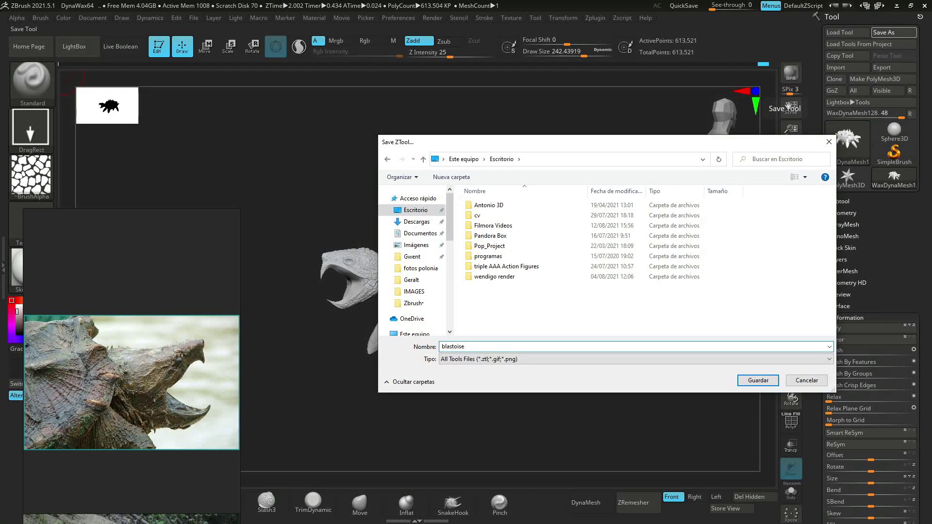
click(658, 359)
key(Return)
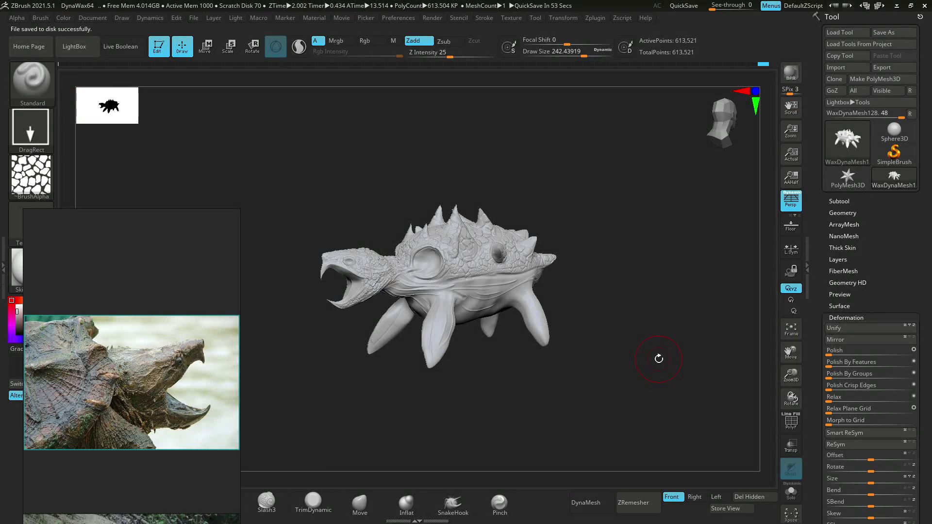
mouse_move(665, 385)
right_down()
mouse_move(699, 375)
mouse_move(650, 382)
right_up()
mouse_move(762, 392)
alt+right_down()
mouse_move(717, 403)
mouse_move(681, 350)
mouse_move(696, 351)
mouse_move(705, 331)
alt+right_up()
- Select the Inflat brush with FreeHand stroke and a much smaller draw size
click(407, 505)
click(31, 128)
click(245, 150)
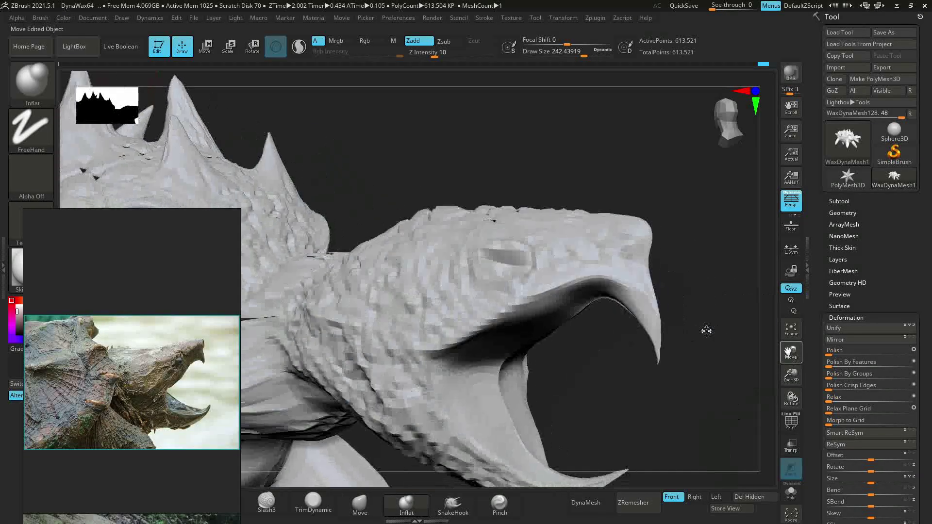
drag(582, 55, 565, 55)
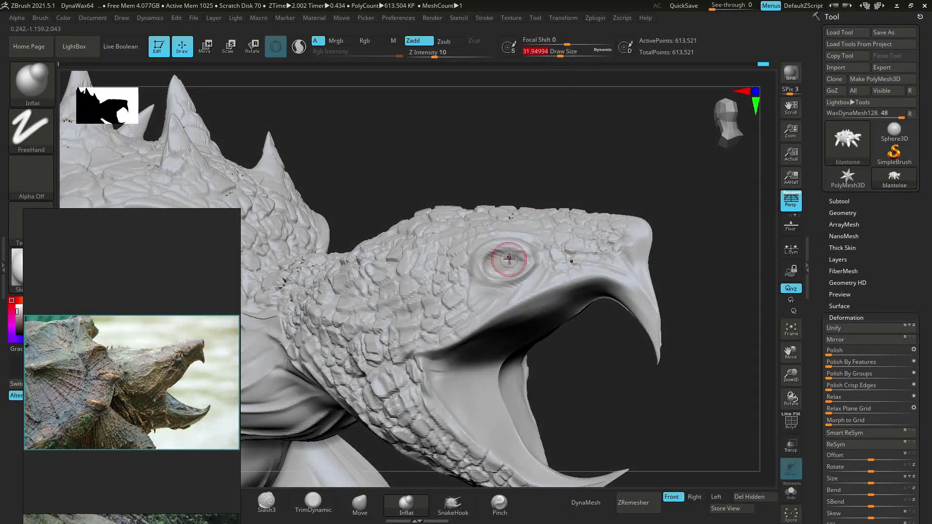
right_drag(508, 259, 523, 313)
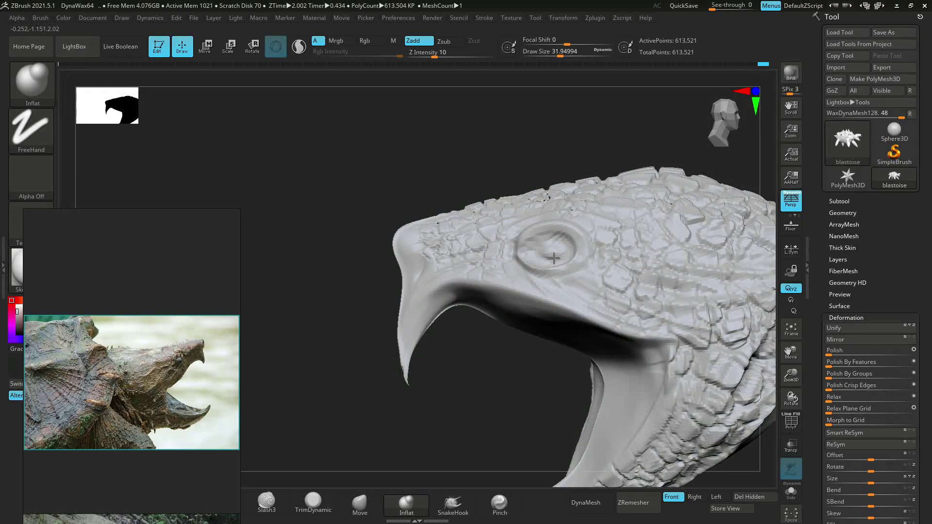
mouse_move(553, 258)
right_down()
mouse_move(590, 326)
mouse_move(645, 260)
mouse_move(619, 303)
right_up()
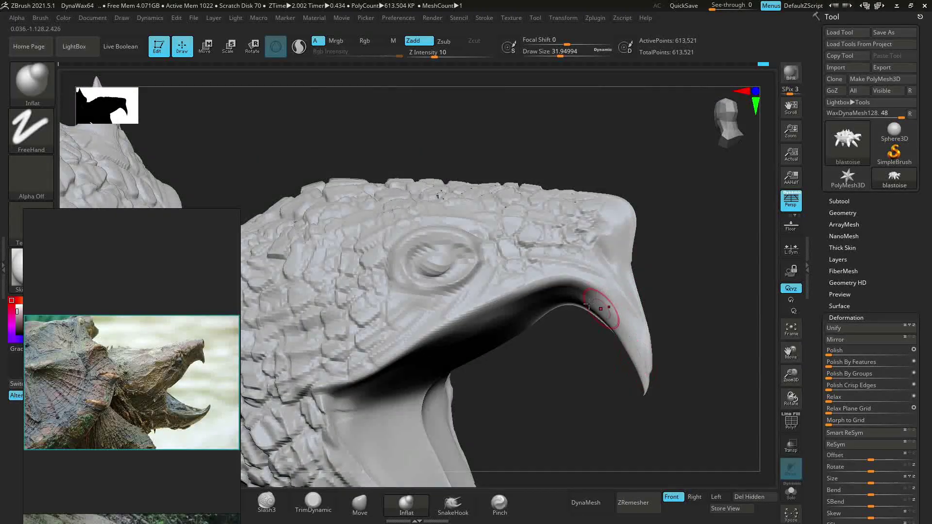
- Subdivide with Ctrl+D, then return to 613,521 points and reselect Inflat
key(ctrl+d)
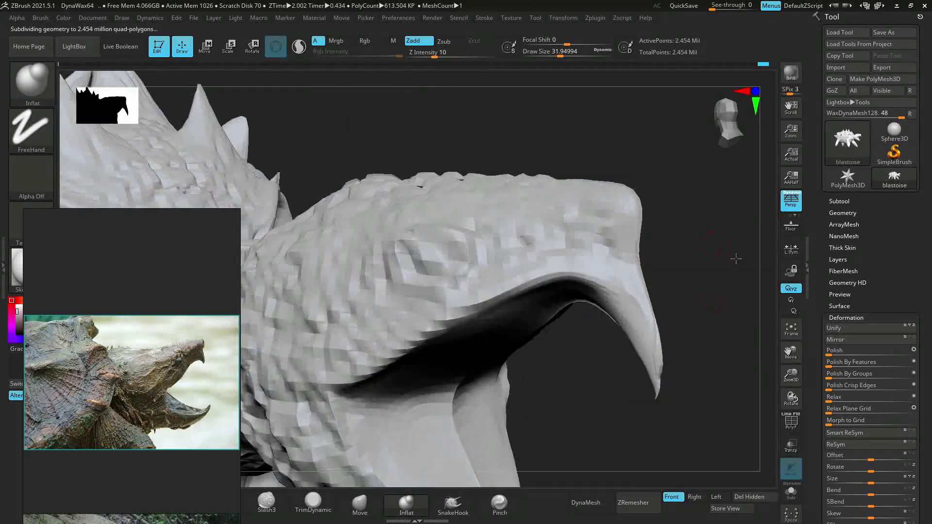
mouse_move(603, 214)
right_down()
mouse_move(689, 201)
mouse_move(720, 363)
right_up()
key(shift+d)
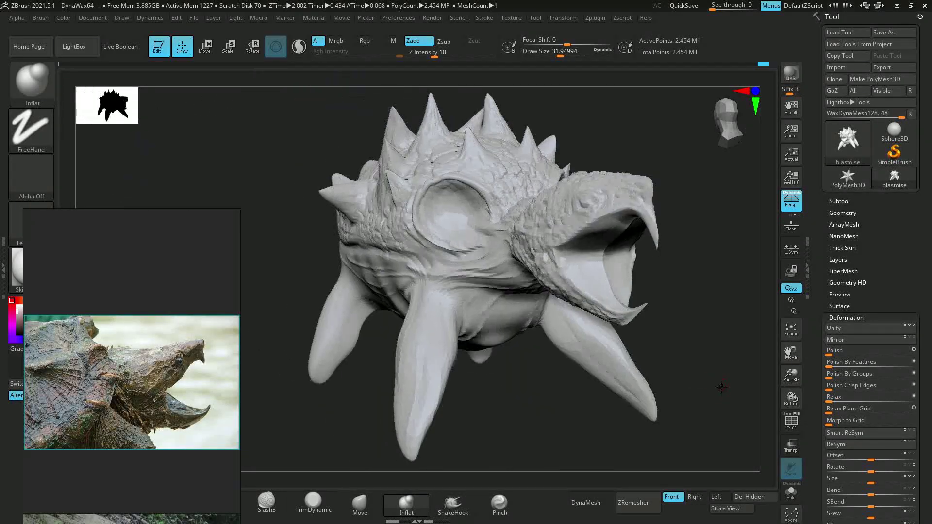
key(ctrl)
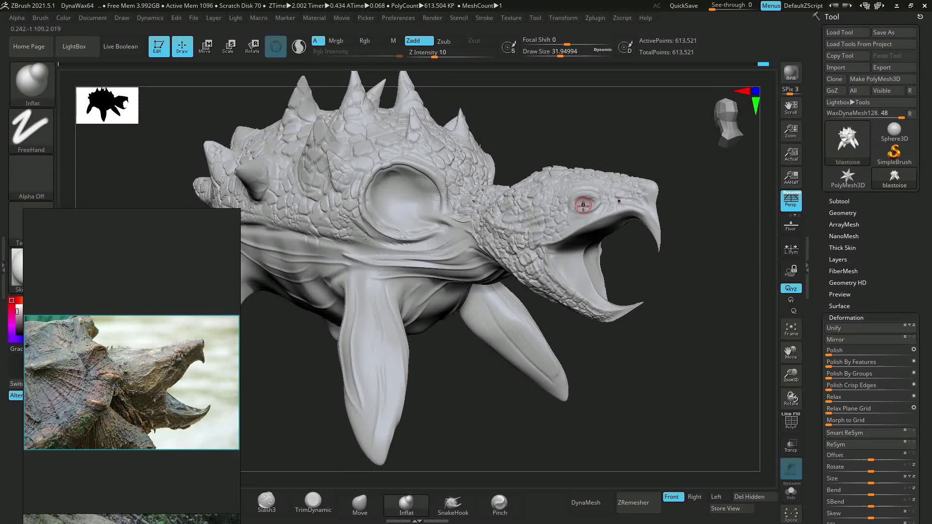
right_drag(591, 201, 719, 259)
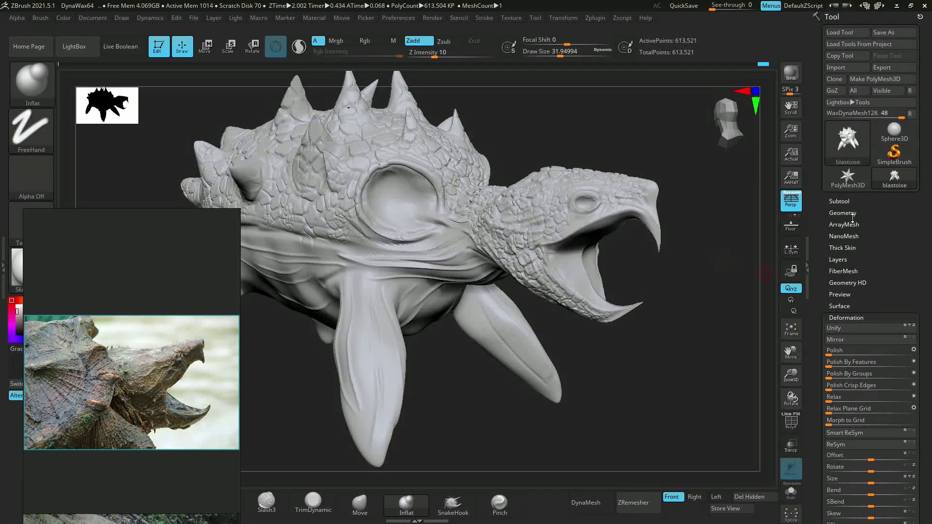
click(844, 212)
- Insert a sphere subtool into the turtle from the Subtool list
click(839, 198)
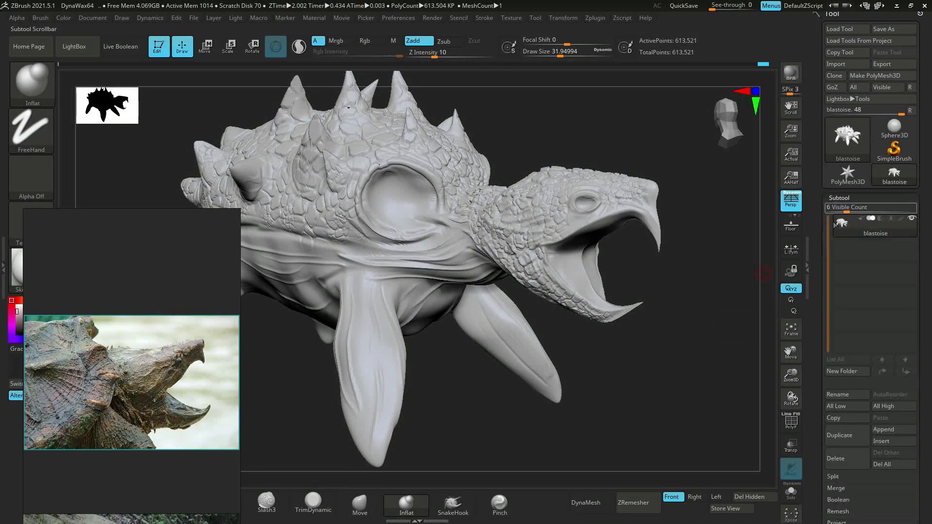
right_drag(676, 370, 657, 366)
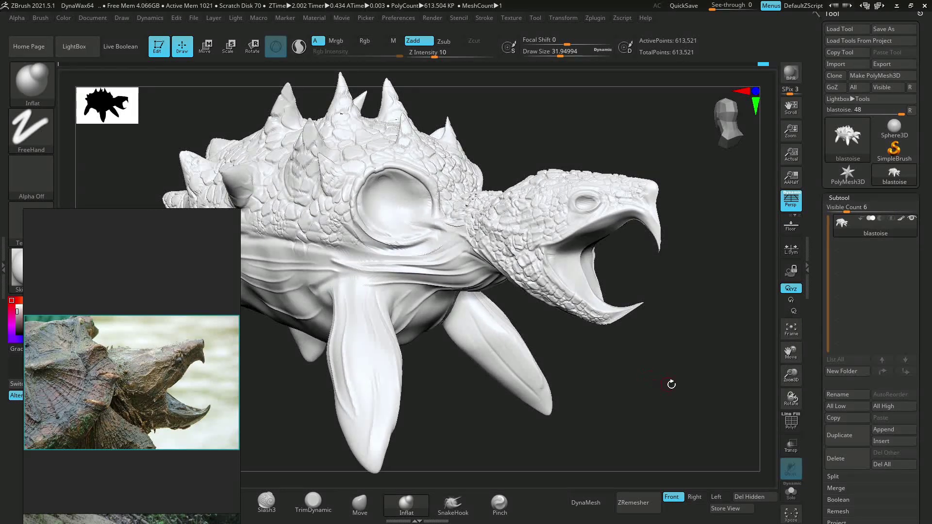
click(891, 440)
click(694, 305)
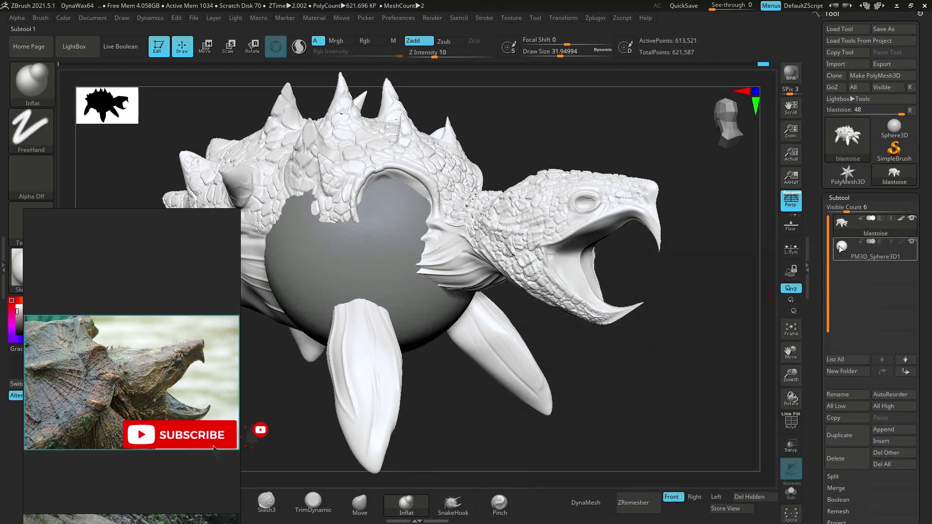
click(206, 47)
- Scale the sphere down to fit the eye socket, then return to Draw with Q
mouse_move(378, 241)
right_down()
mouse_move(562, 175)
mouse_move(621, 250)
right_up()
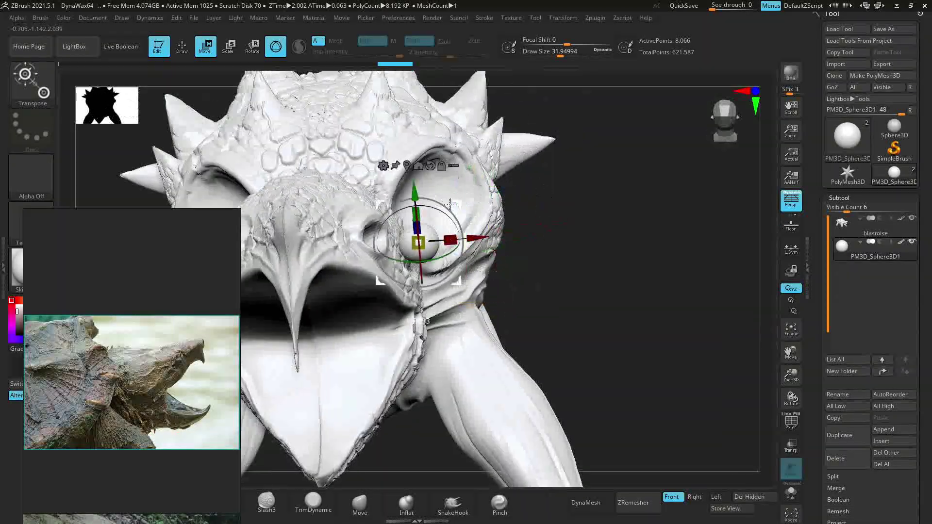
right_drag(621, 250, 374, 237)
drag(374, 237, 377, 236)
right_drag(378, 237, 391, 235)
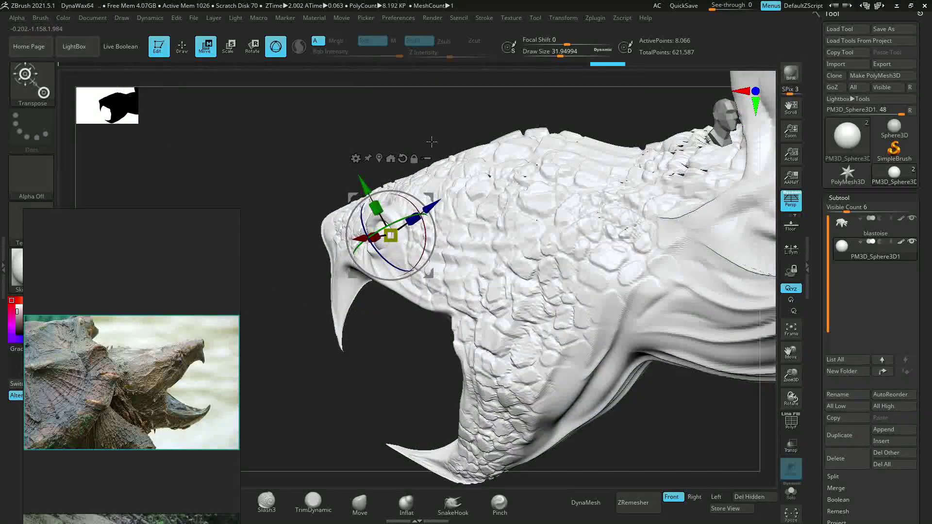
key(q)
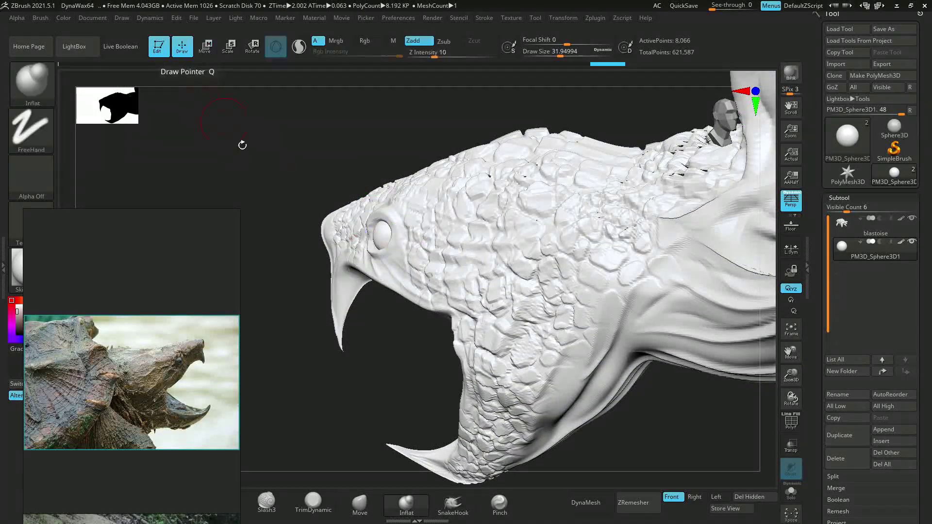
mouse_move(243, 143)
right_down()
mouse_move(322, 141)
mouse_move(650, 319)
mouse_move(840, 291)
right_up()
- Duplicate the eye sphere, mirror the copy to the other eye, and reselect the blastoise subtool
click(839, 435)
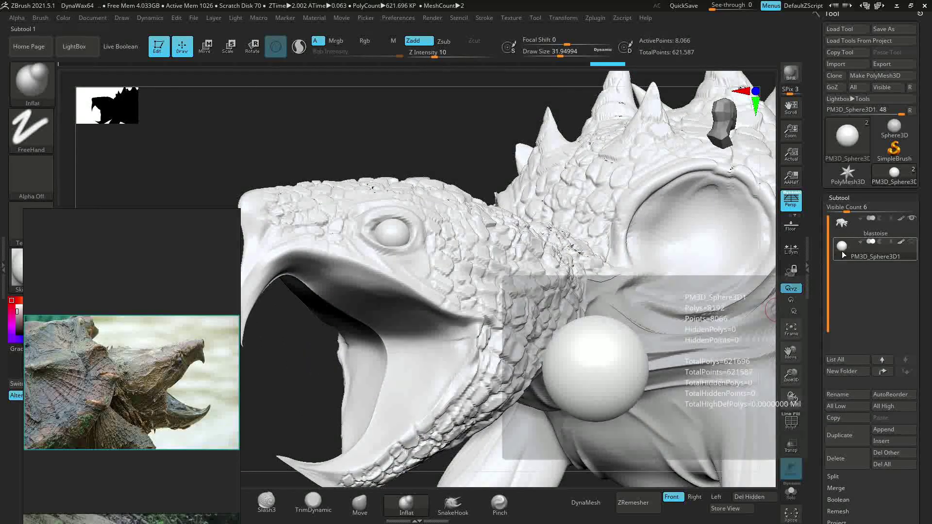
click(838, 197)
click(846, 313)
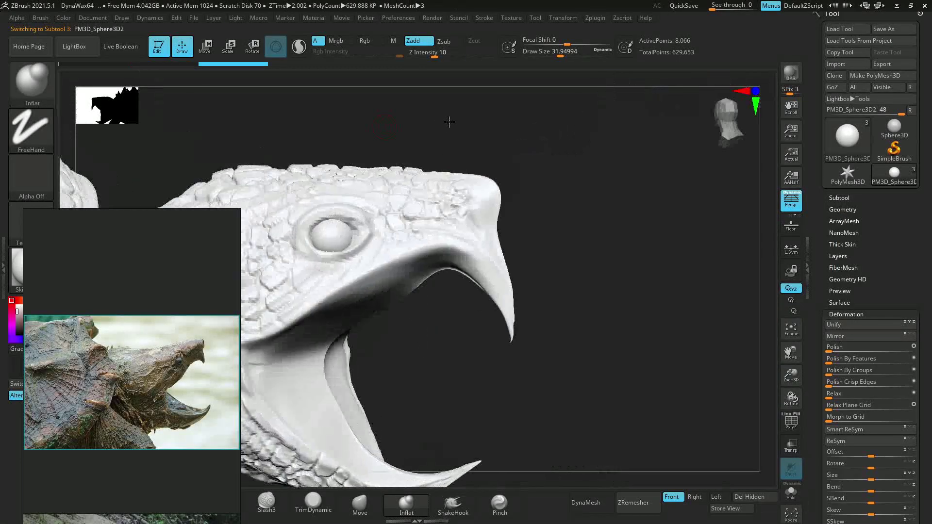
click(838, 197)
click(874, 224)
- Select the Move brush, frame the turtle, and orbit around the head
click(359, 505)
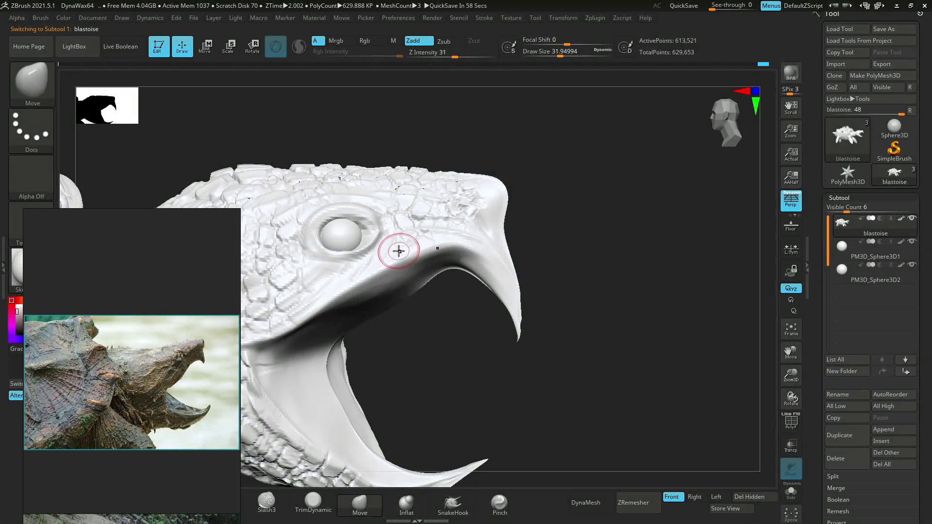
key(f)
right_drag(662, 358, 674, 349)
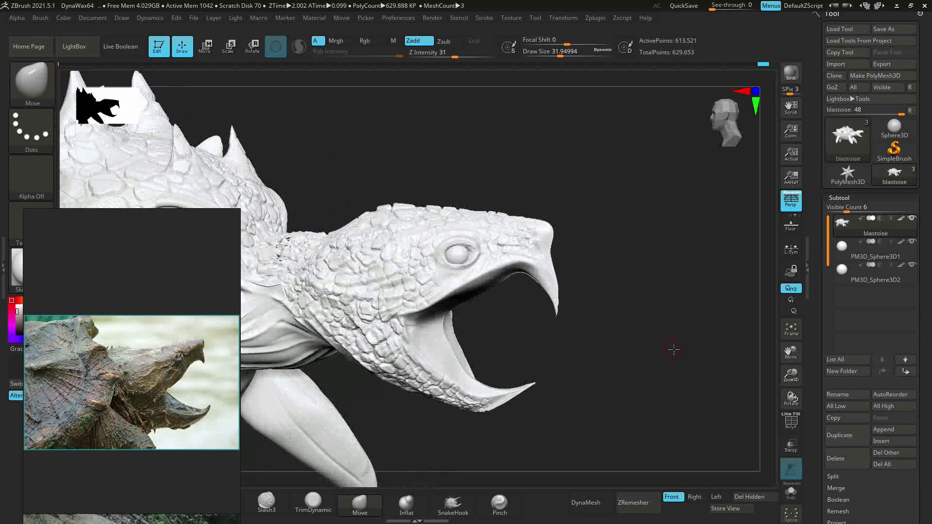
right_drag(471, 249, 503, 250)
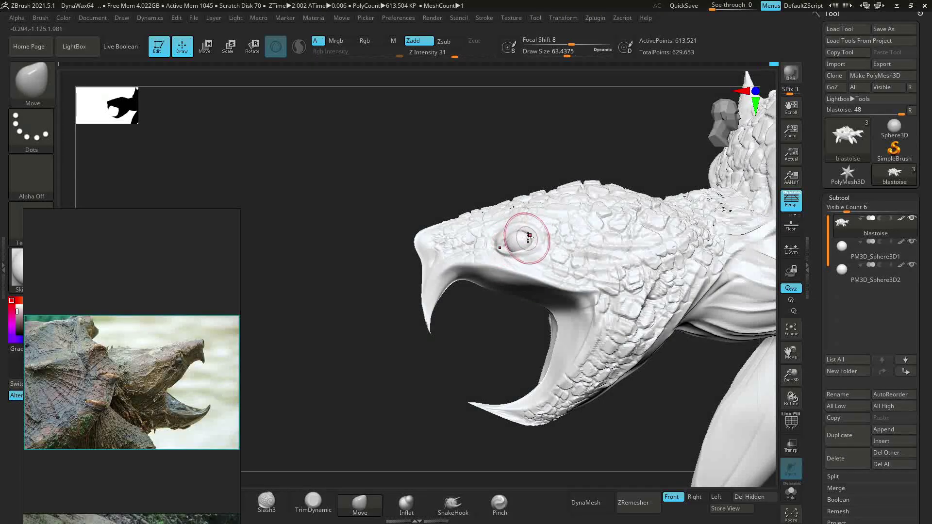
mouse_move(510, 250)
mouse_down()
mouse_move(443, 301)
mouse_move(566, 239)
mouse_up()
- Select the TrimDynamic brush (B, T, D) and orbit around the head and open mouth
key(b)
key(t)
key(d)
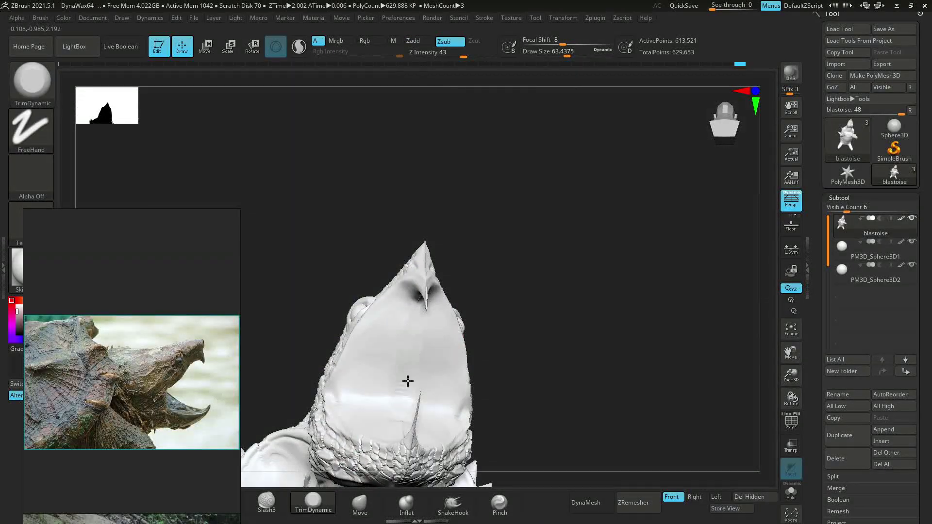
right_drag(406, 381, 387, 441)
right_drag(449, 359, 436, 312)
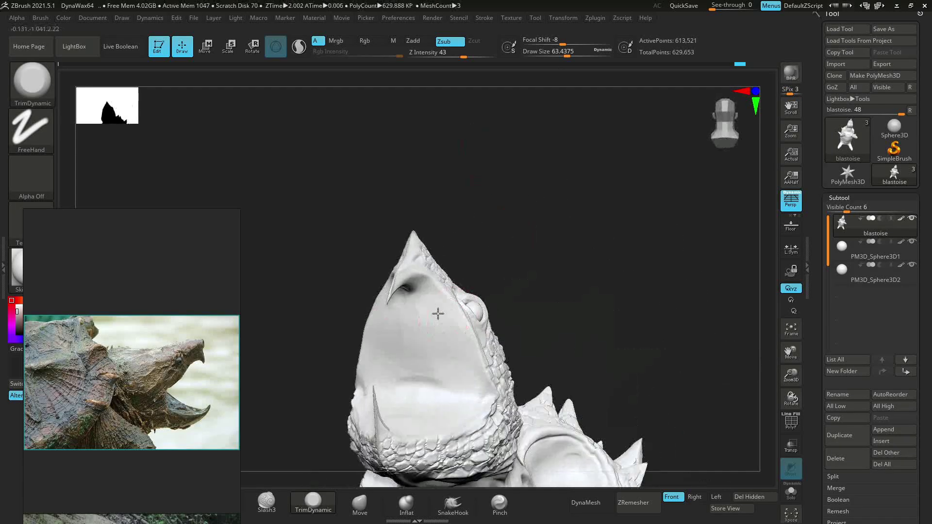
mouse_move(430, 353)
right_down()
mouse_move(582, 343)
mouse_move(409, 374)
mouse_move(389, 294)
right_up()
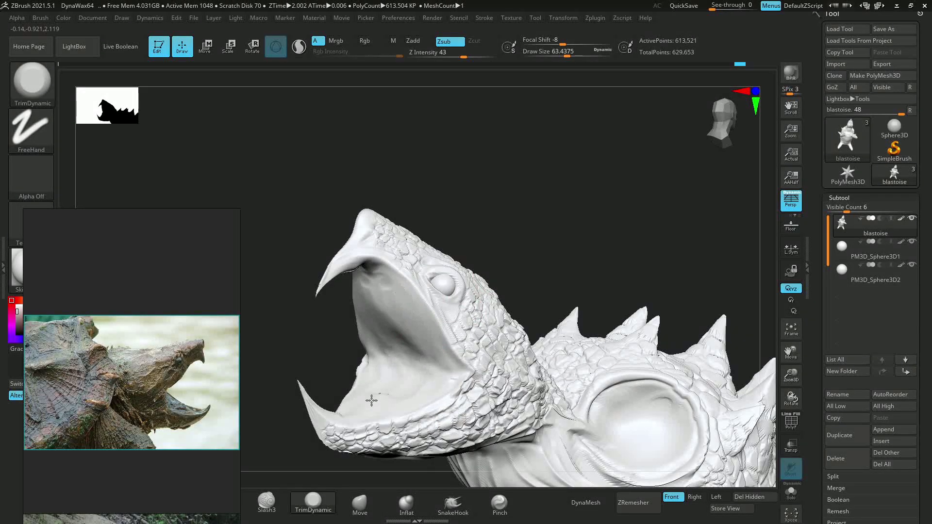
mouse_move(370, 400)
right_down()
mouse_move(459, 285)
mouse_move(316, 353)
mouse_move(356, 407)
mouse_move(316, 310)
mouse_move(464, 180)
mouse_move(665, 344)
mouse_move(620, 346)
right_up()
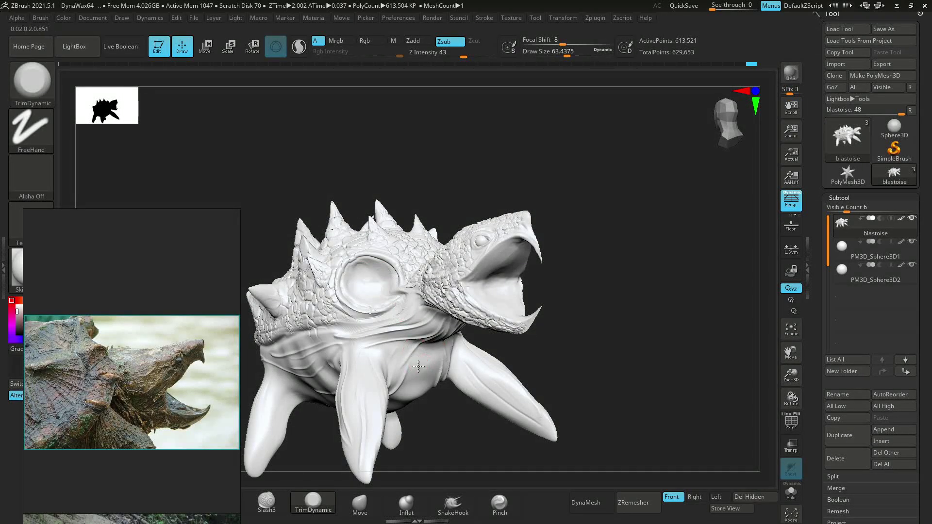
- Flatten a small patch on top of the shell with one trim stroke
right_drag(407, 397, 390, 426)
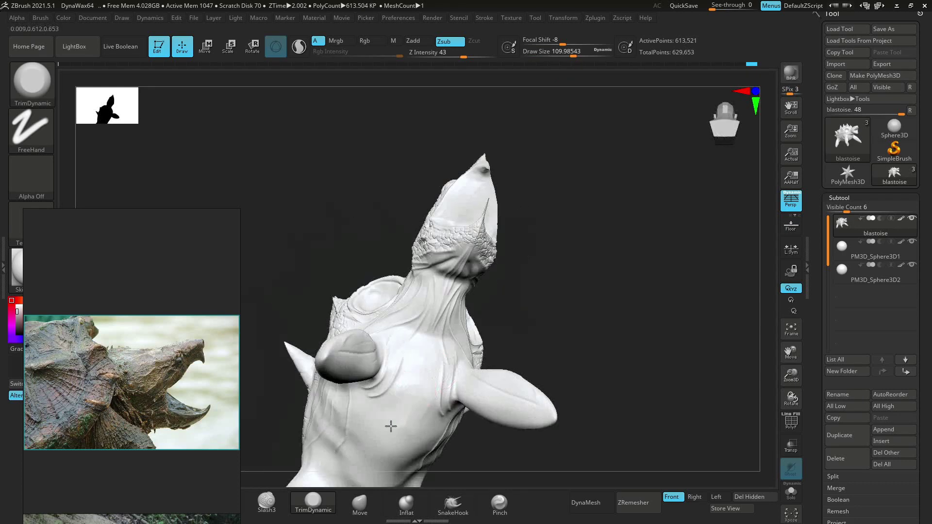
mouse_move(542, 415)
right_down()
mouse_move(614, 443)
mouse_move(358, 320)
right_up()
mouse_move(520, 345)
right_down()
mouse_move(551, 173)
mouse_move(468, 342)
mouse_move(482, 293)
right_up()
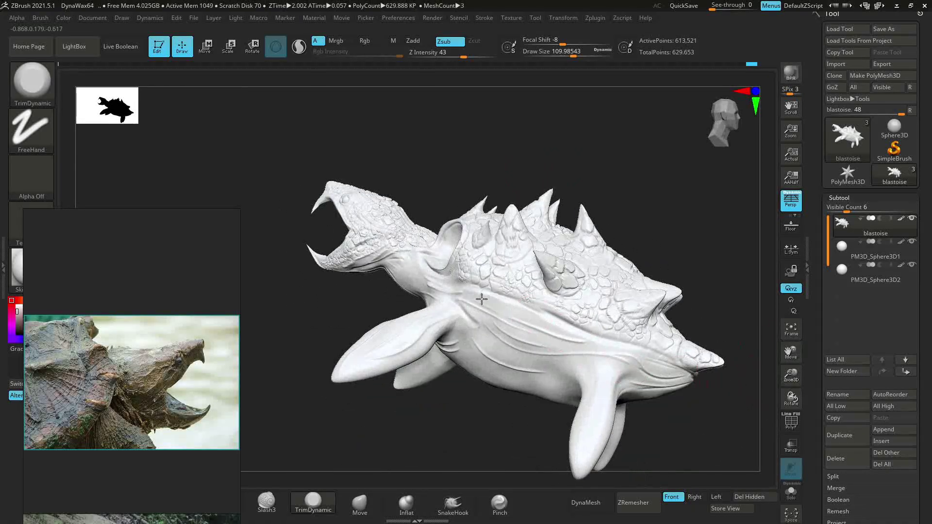
drag(422, 356, 395, 360)
mouse_move(395, 360)
right_down()
mouse_move(406, 280)
mouse_move(405, 363)
right_up()
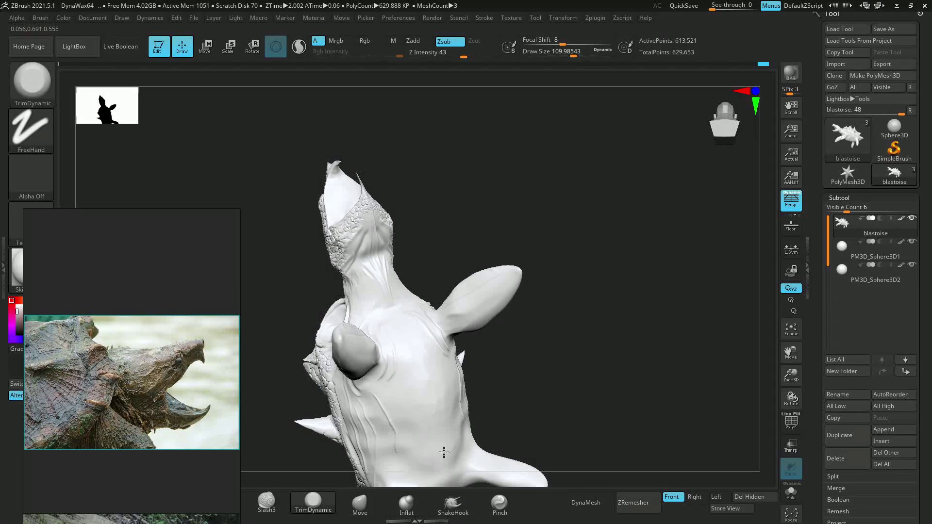
- Orbit round the underside, legs and spikes back to a front three-quarter view
right_drag(444, 452, 472, 318)
mouse_move(429, 359)
right_down()
mouse_move(302, 358)
mouse_move(384, 268)
mouse_move(424, 256)
mouse_move(391, 329)
mouse_move(499, 262)
mouse_move(442, 395)
right_up()
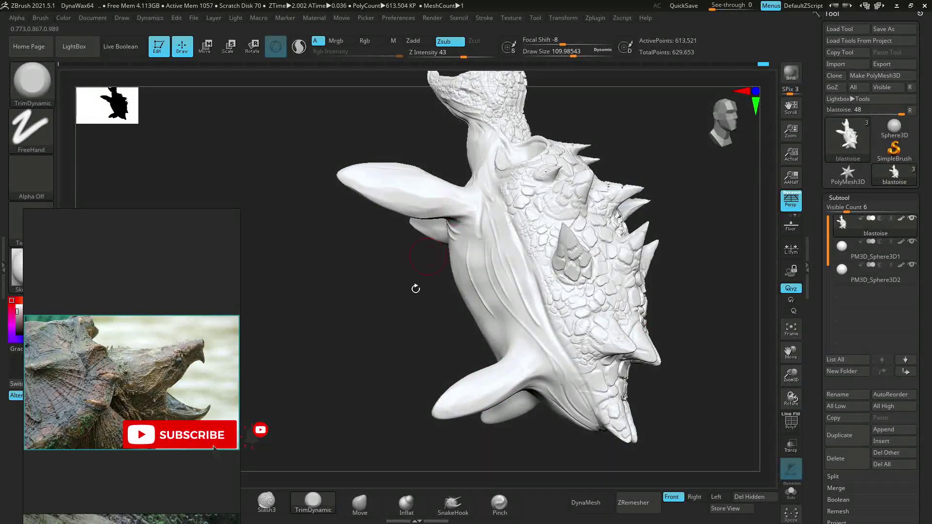
right_drag(416, 287, 453, 326)
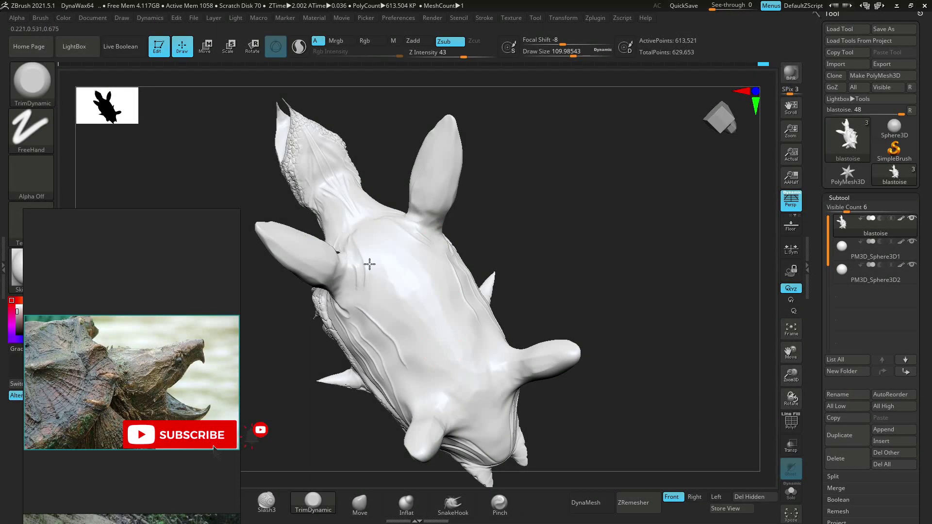
mouse_move(369, 264)
right_down()
mouse_move(551, 264)
mouse_move(720, 398)
mouse_move(790, 396)
mouse_move(650, 374)
mouse_move(701, 377)
mouse_move(673, 373)
right_up()
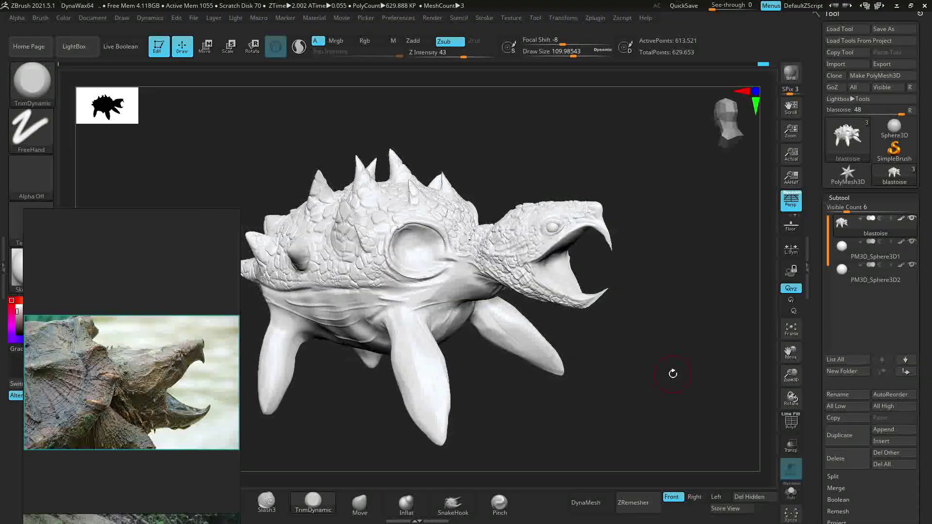
key(ctrl)
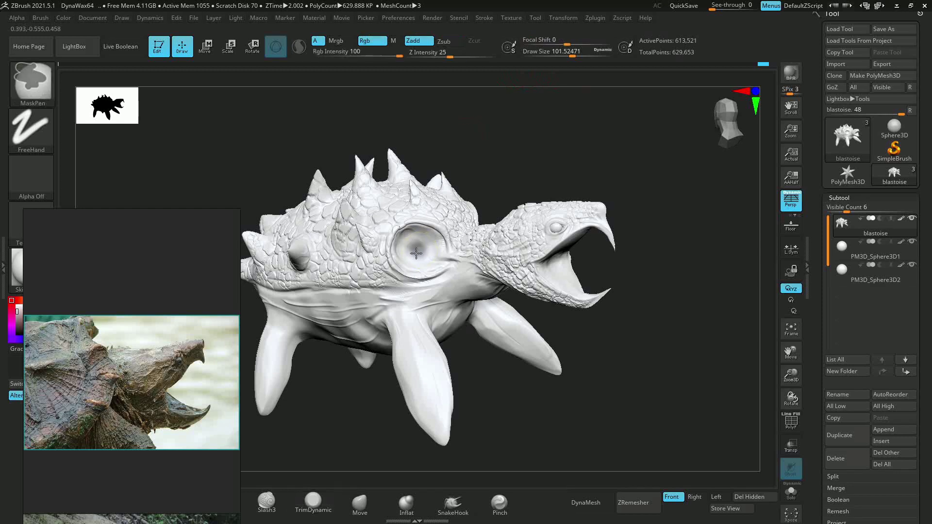
- Using the Move brush and W gizmo, stretch the piece from the shell toward the jaw
click(360, 502)
key(w)
mouse_move(534, 291)
right_down()
mouse_move(451, 236)
mouse_move(558, 213)
mouse_move(466, 243)
mouse_move(620, 343)
mouse_move(639, 333)
mouse_move(628, 327)
mouse_move(687, 354)
mouse_move(653, 350)
mouse_move(707, 333)
mouse_move(592, 249)
right_up()
key(q)
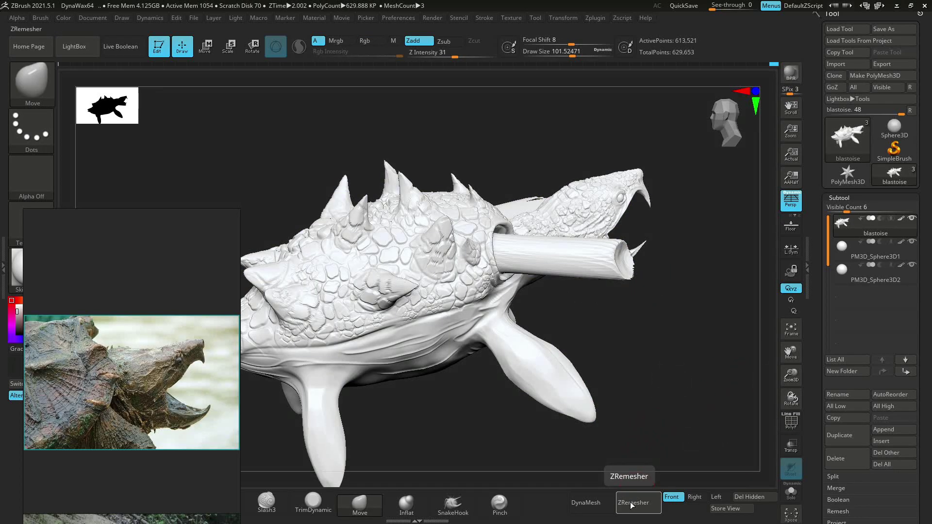
- Try ZRemesher on the turtle from Tool > Geometry, then undo it
click(839, 198)
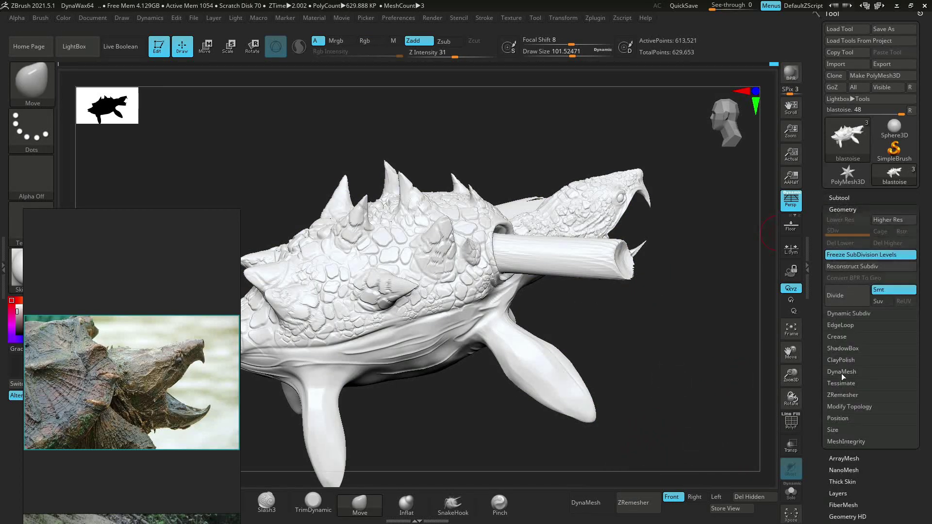
click(842, 394)
click(633, 502)
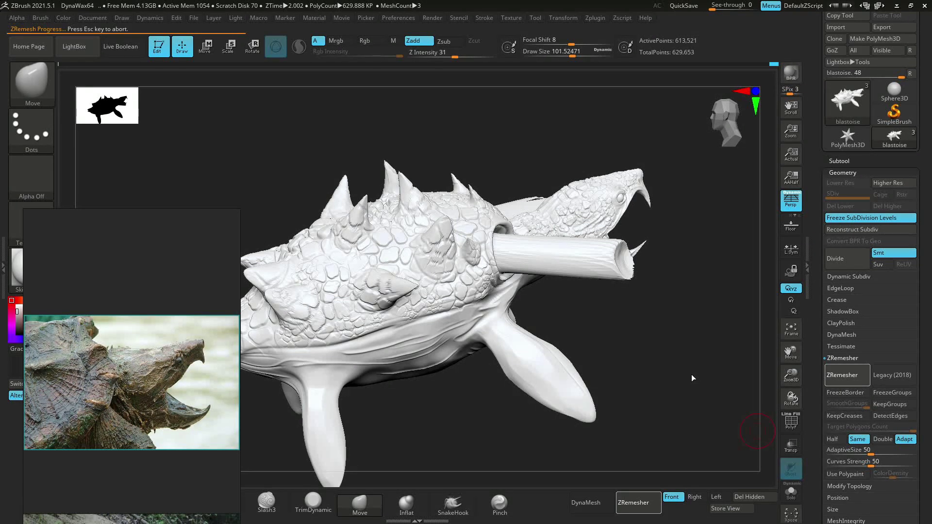
drag(690, 374, 724, 385)
key(ctrl+z)
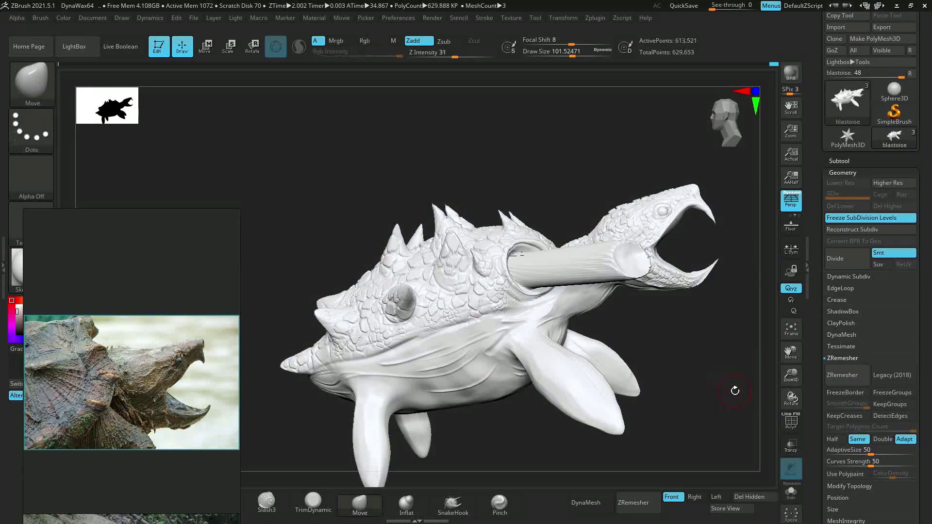
- DynaMesh the turtle at resolution 1888, cancelling the second ZRemesh with Esc
click(839, 336)
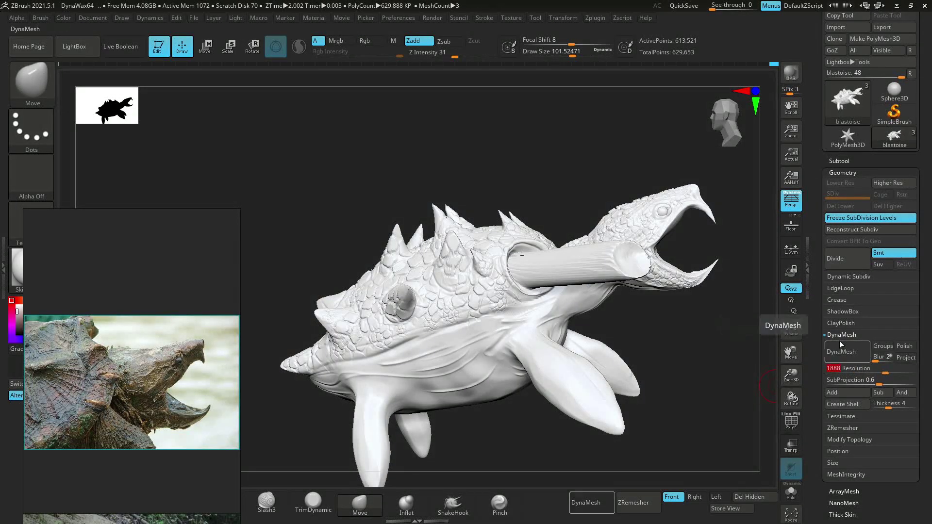
click(842, 350)
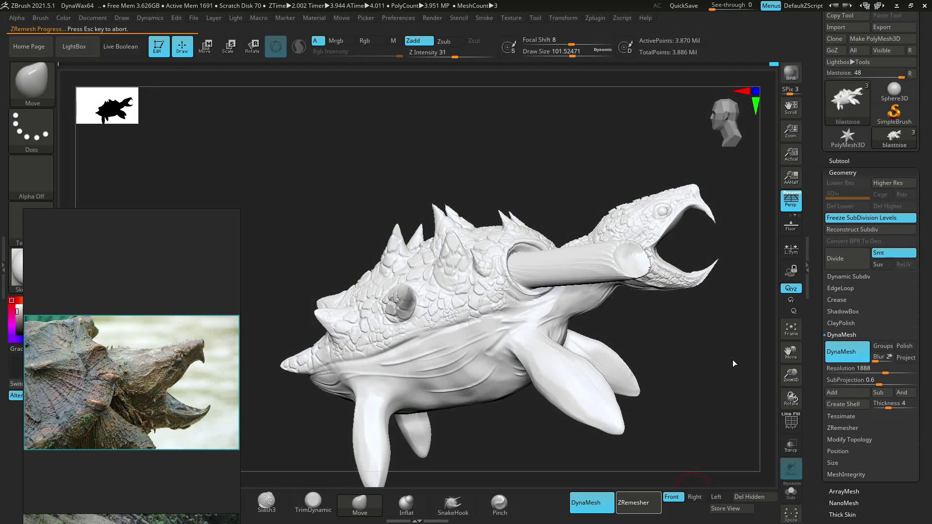
key(Escape)
mouse_move(700, 359)
mouse_down()
mouse_move(649, 477)
mouse_move(707, 360)
mouse_up()
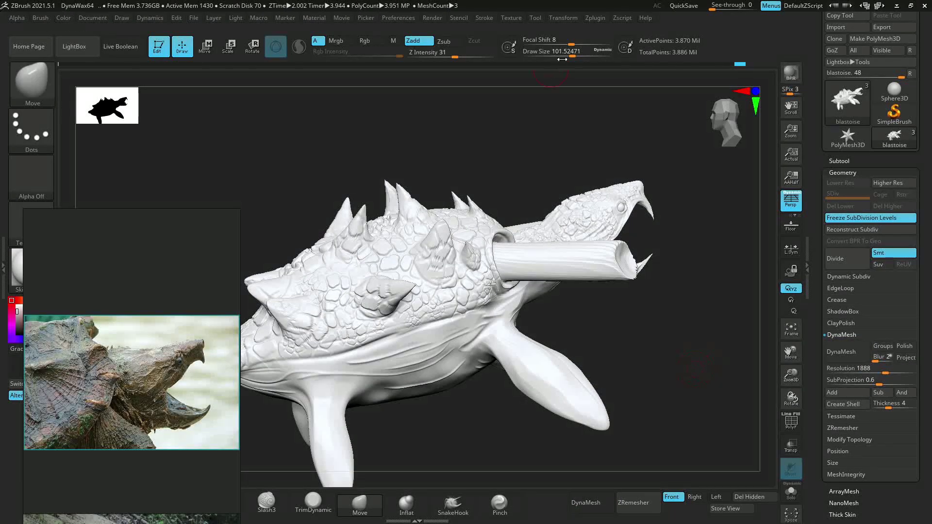
- Switch brushes with B, T, D and orbit in close on the shell, head and mouth
key(b)
key(t)
key(d)
drag(414, 279, 427, 291)
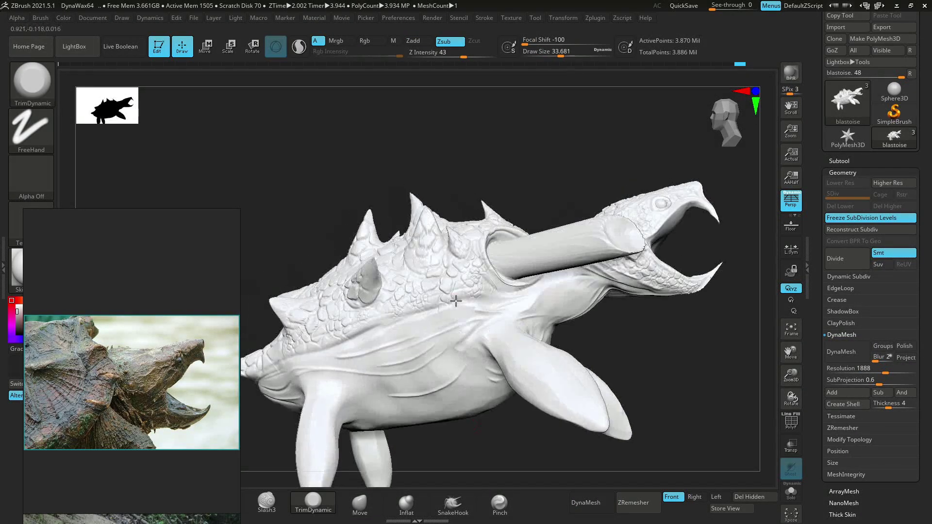
drag(311, 320, 325, 248)
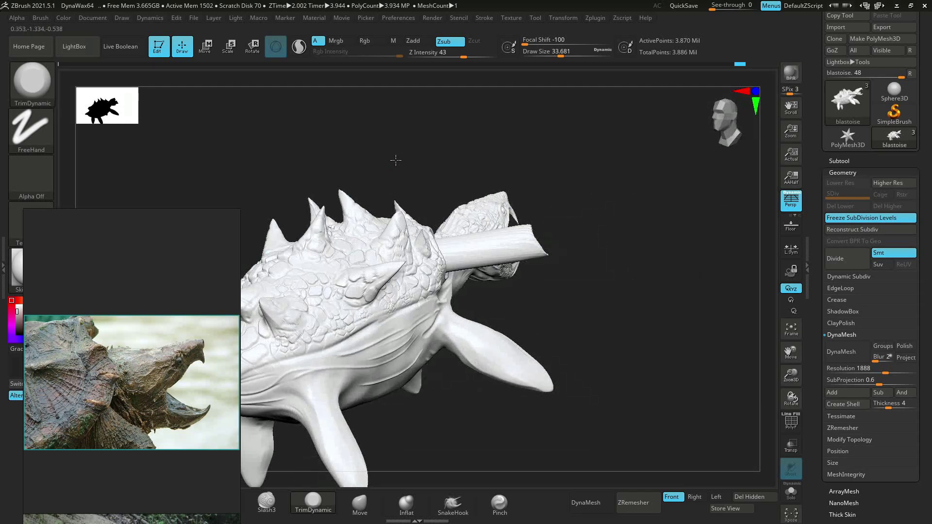
drag(395, 160, 396, 234)
drag(520, 171, 422, 257)
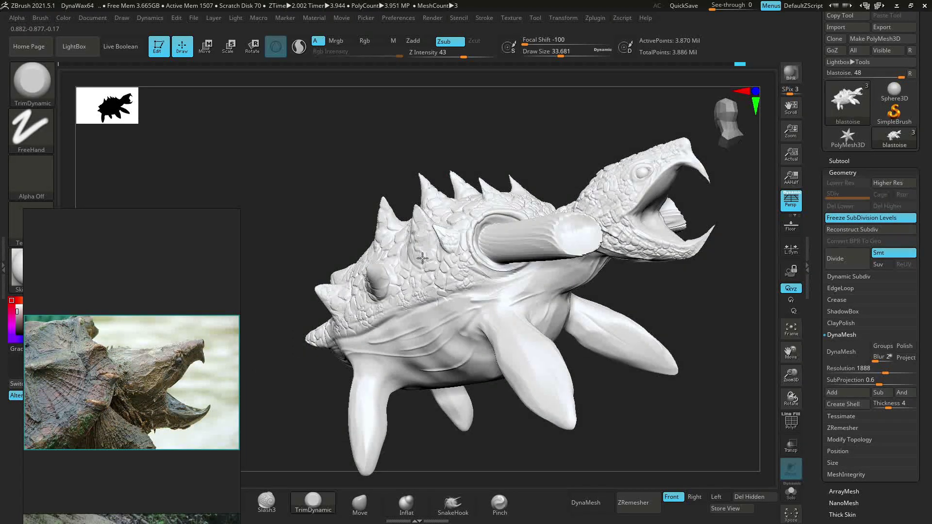
mouse_move(326, 239)
mouse_down()
mouse_move(358, 208)
mouse_move(542, 191)
mouse_move(565, 77)
mouse_up()
mouse_move(558, 277)
mouse_down()
mouse_move(555, 270)
mouse_move(721, 214)
mouse_move(549, 296)
mouse_move(480, 228)
mouse_move(546, 67)
mouse_up()
- Mask the cylinder logs in the mouth and shell, then frame the whole model
ctrl+drag(427, 296, 631, 258)
alt+drag(631, 340, 582, 291)
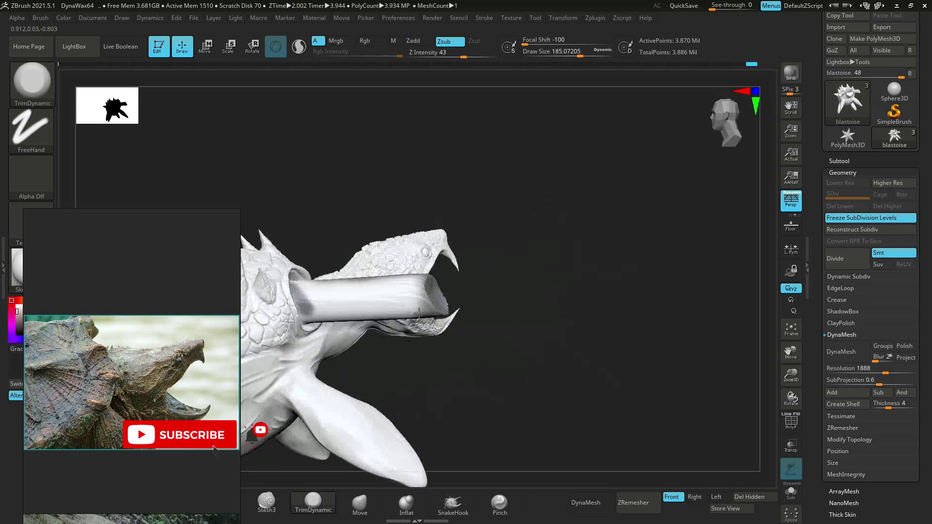
ctrl+drag(301, 296, 384, 293)
key(f)
drag(631, 291, 447, 301)
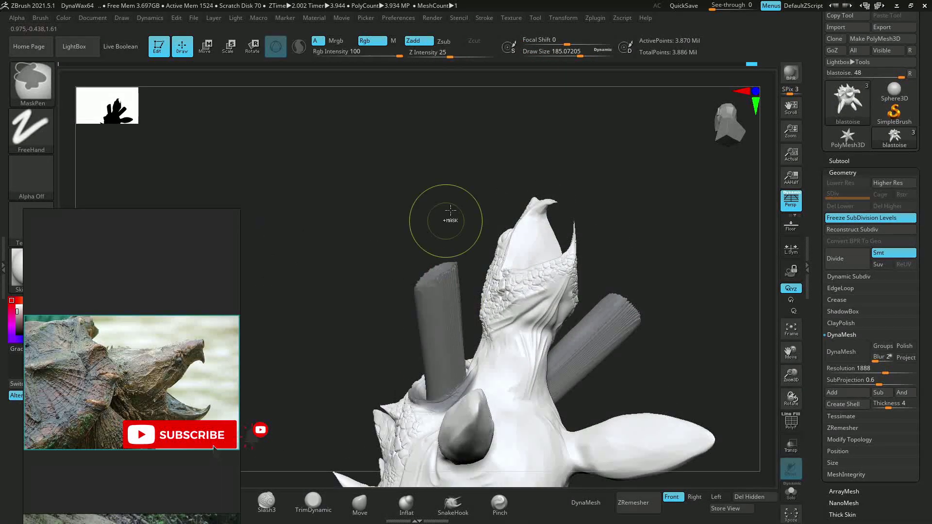
- Invert the mask and hide the turtle body, isolating the logs
mouse_move(443, 207)
mouse_down()
mouse_move(342, 315)
mouse_move(339, 369)
mouse_move(491, 322)
mouse_move(536, 225)
mouse_move(560, 207)
mouse_move(614, 245)
mouse_up()
ctrl+click(560, 207)
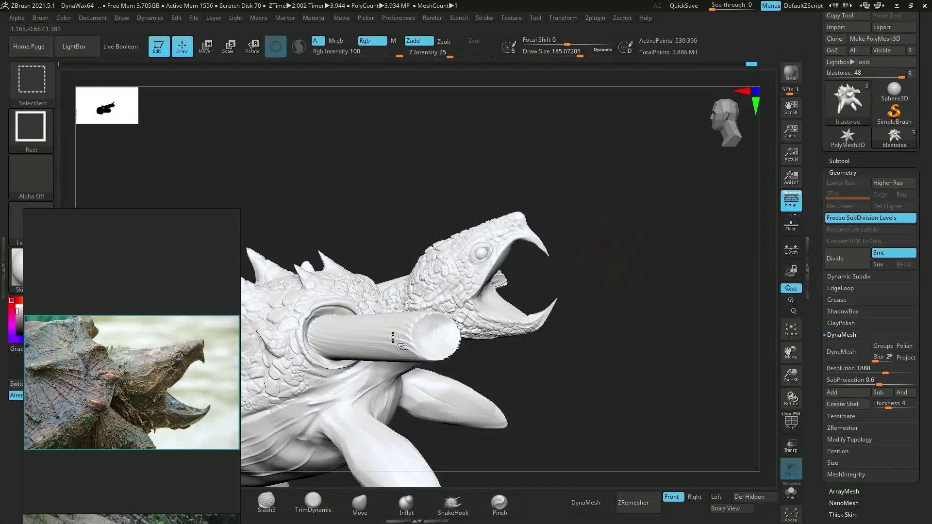
ctrl+shift+click(386, 271)
- Check the logs' polygroups with PolyF and ZRemesh them
click(842, 173)
click(845, 312)
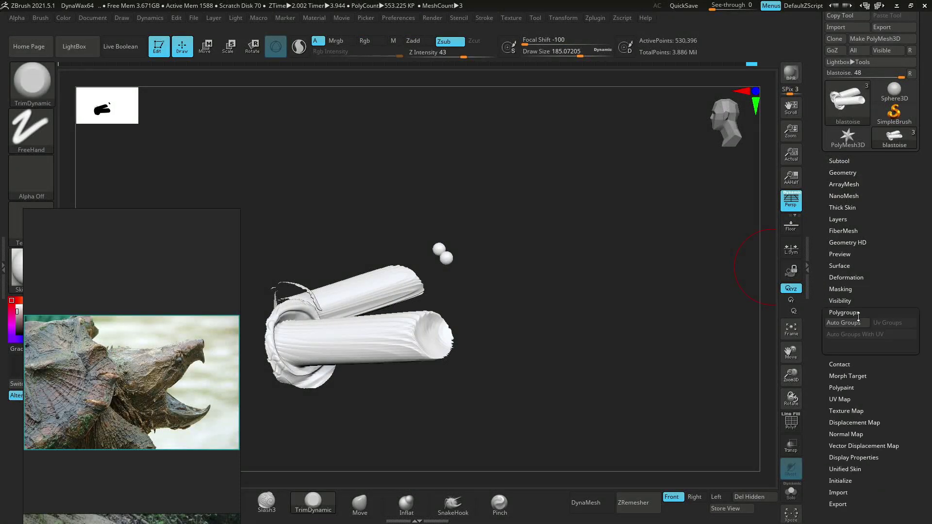
click(791, 421)
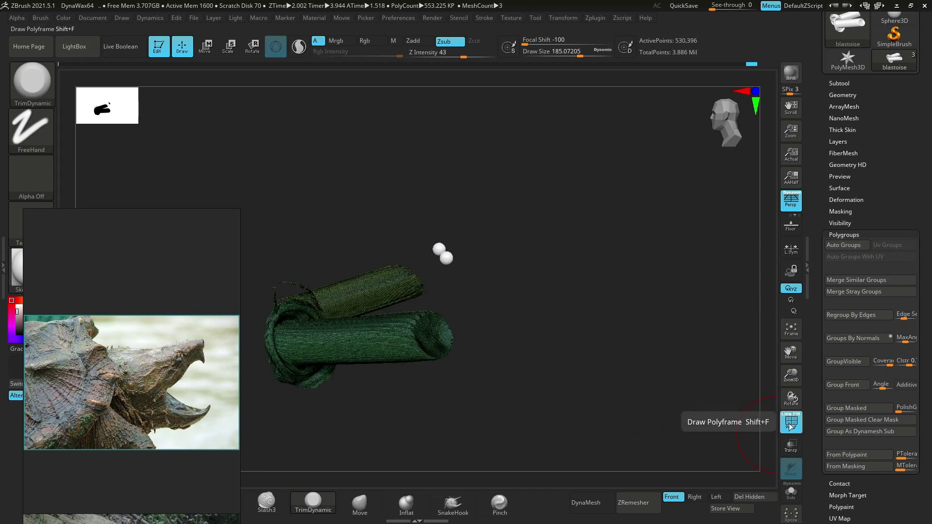
click(631, 506)
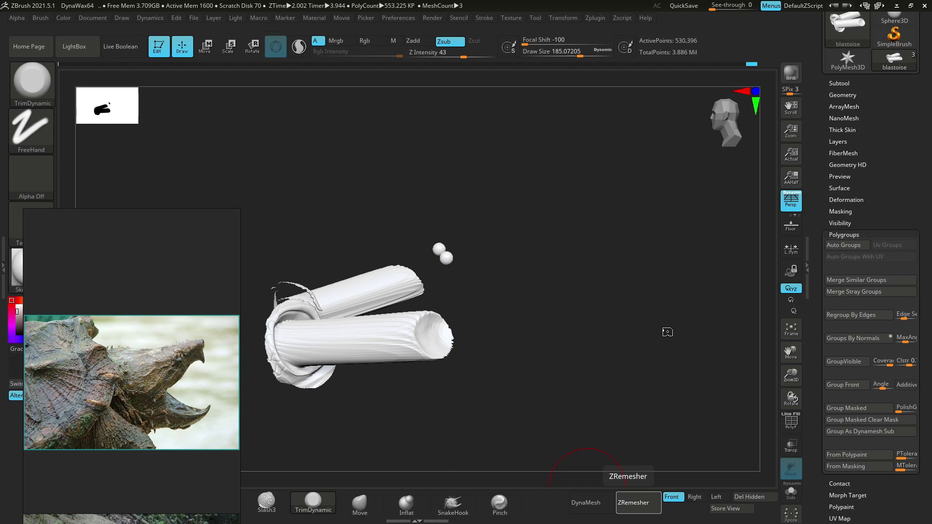
drag(641, 357, 636, 219)
- Decimate the turtle with Decimation Master to about 250,000 points, then orbit to inspect it
click(595, 18)
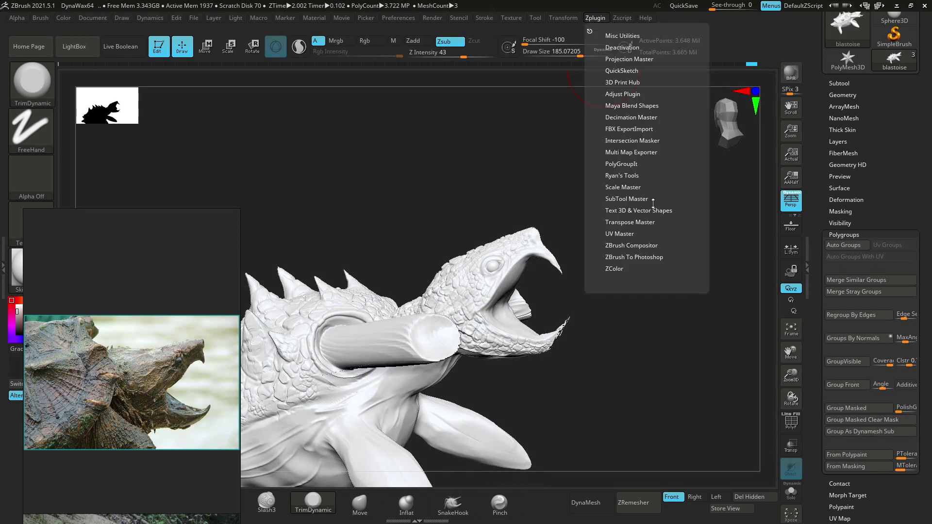
click(631, 117)
click(679, 343)
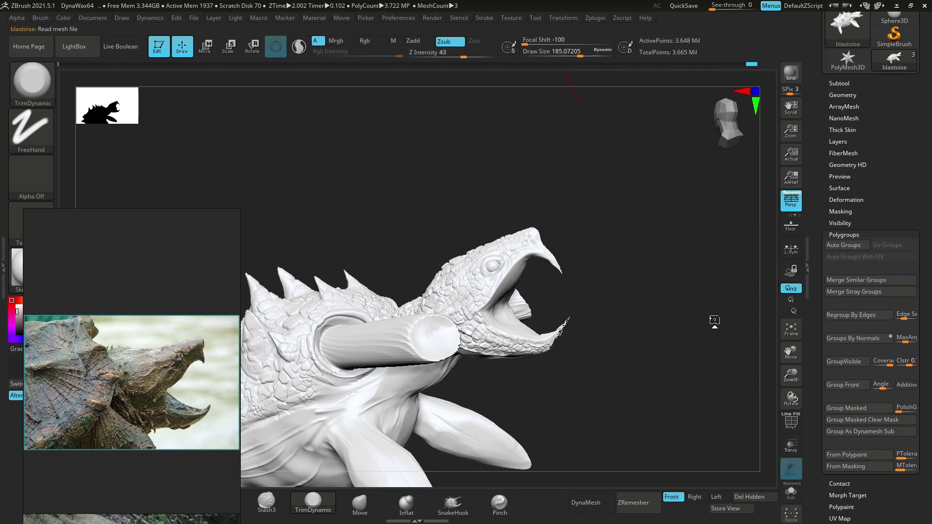
drag(714, 320, 645, 349)
- Turn PolyF off, DynaMesh the turtle, undo, then DynaMesh again at resolution 400
click(790, 421)
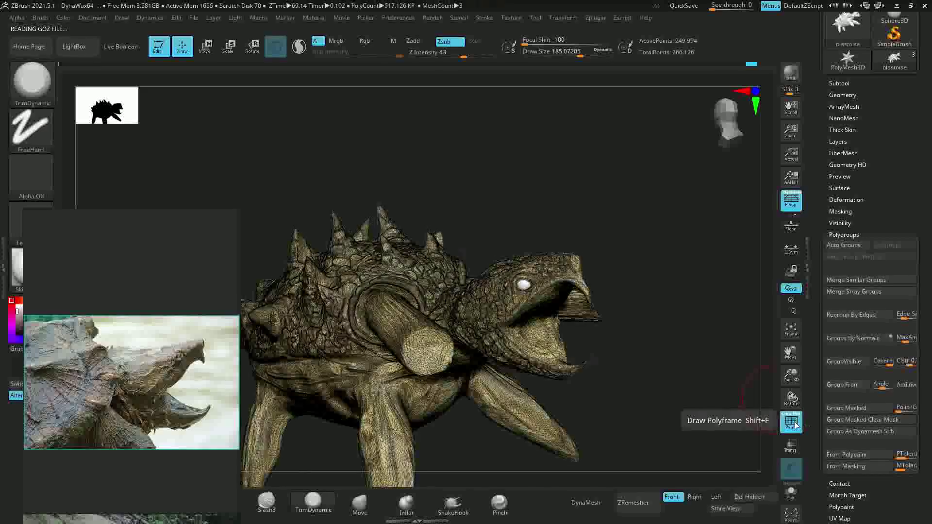
click(843, 95)
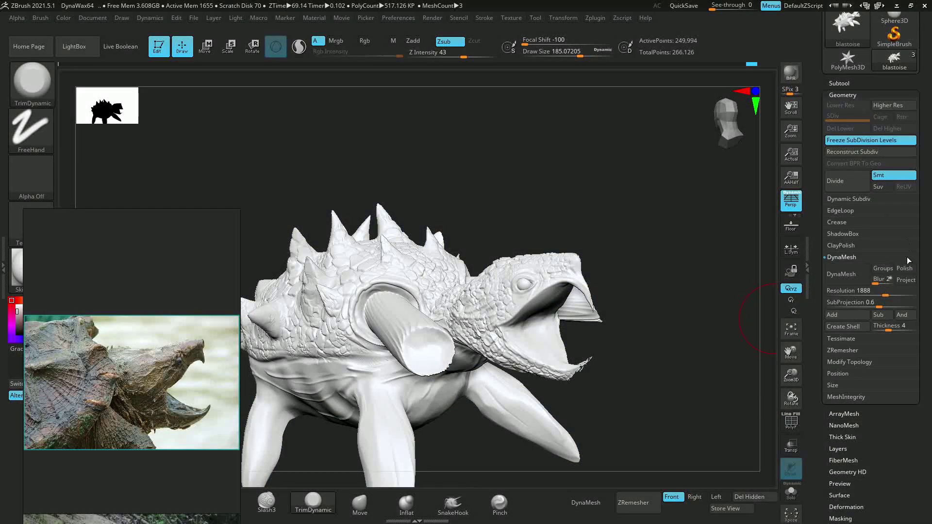
click(844, 282)
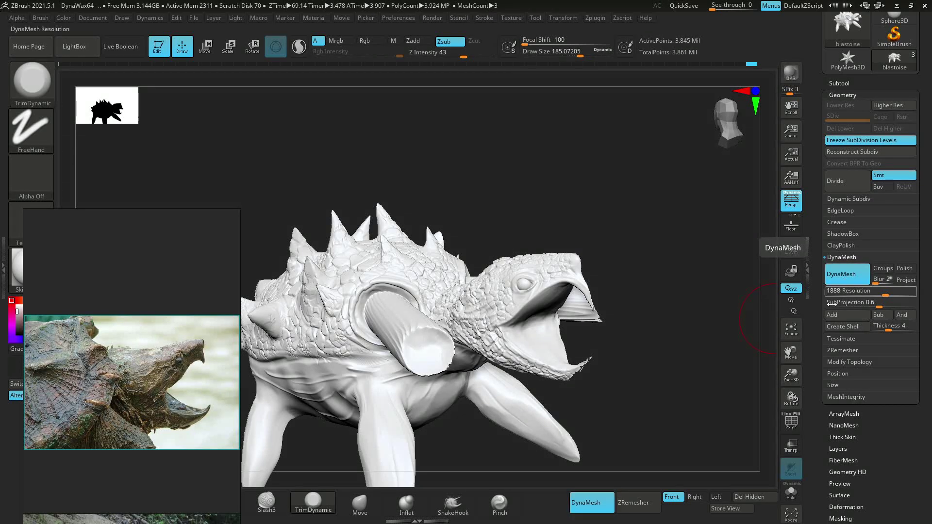
key(ctrl+z)
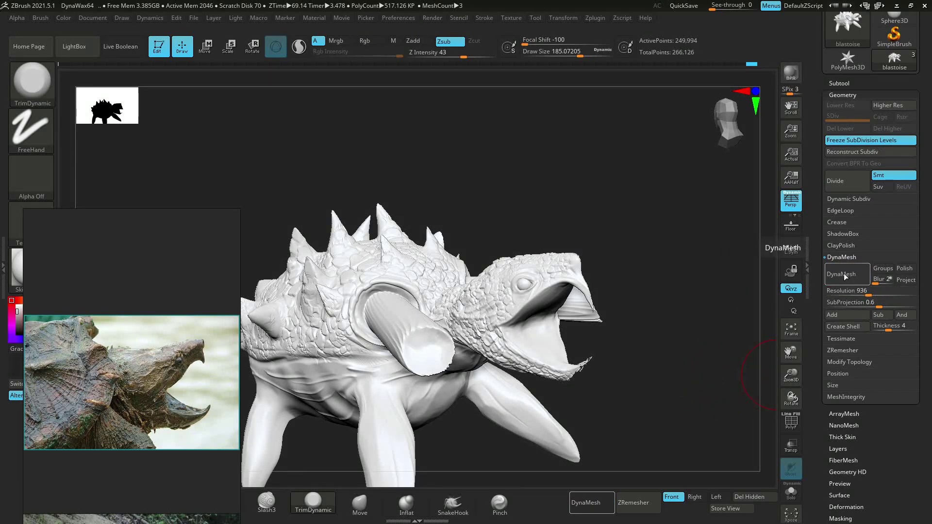
drag(868, 295, 853, 295)
click(843, 274)
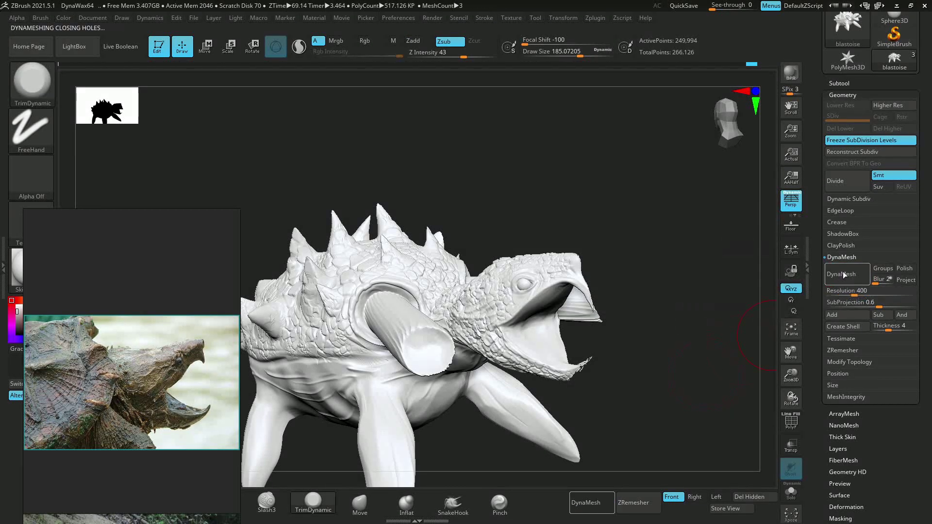
- Start ZRemesher on the turtle, abort it with Esc, and rotate the view
drag(699, 312, 742, 395)
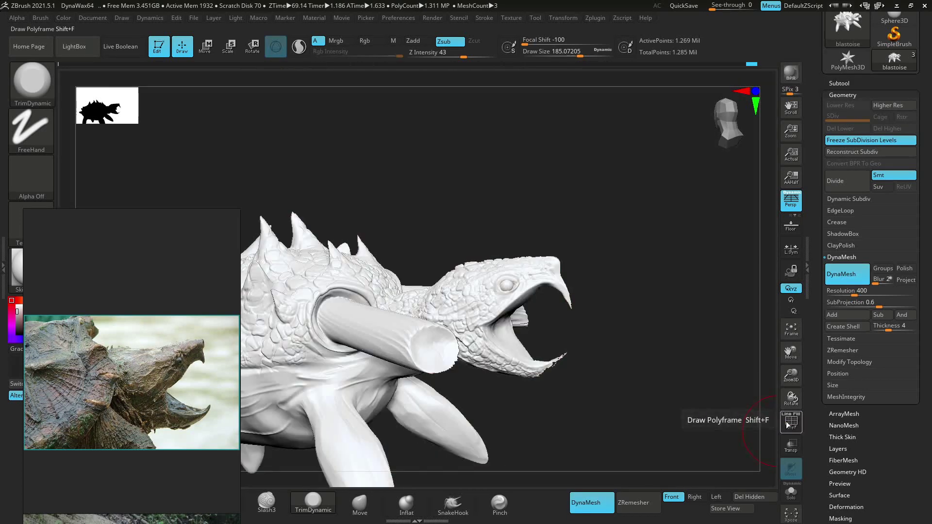
click(633, 503)
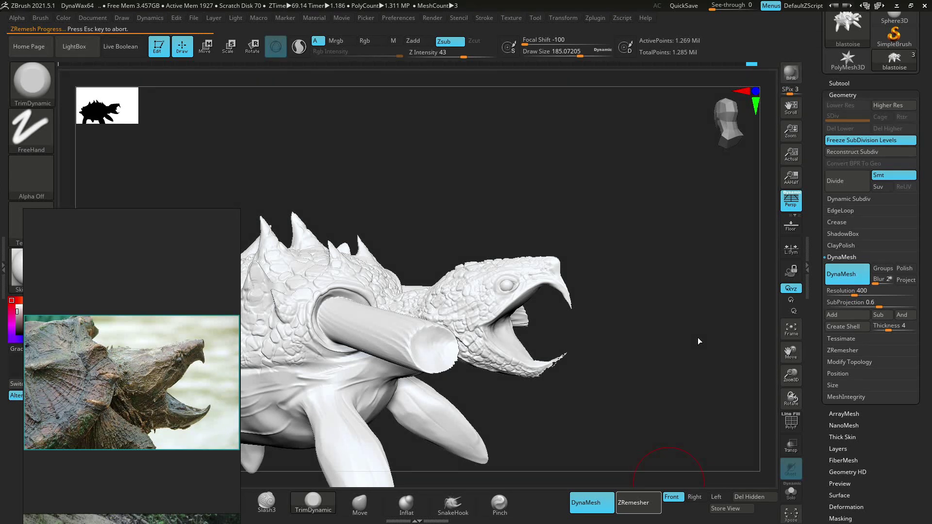
key(Escape)
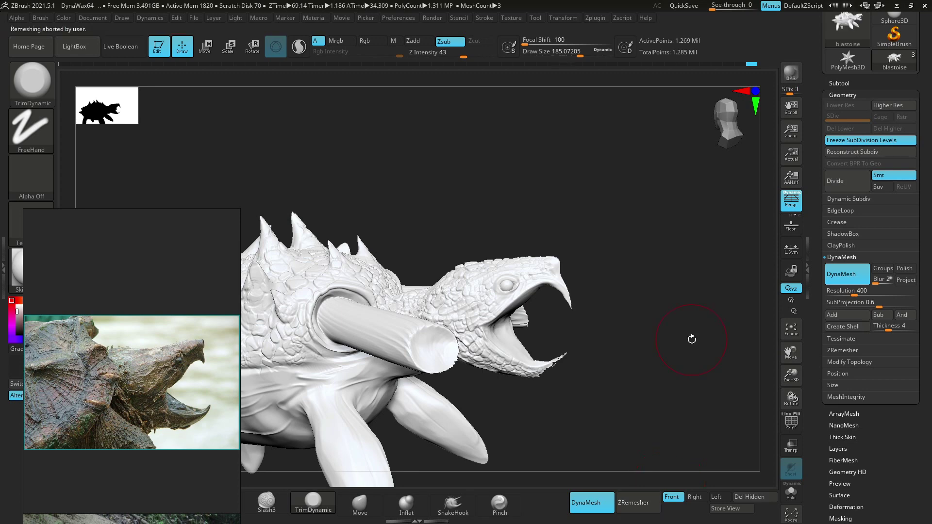
drag(697, 348, 696, 369)
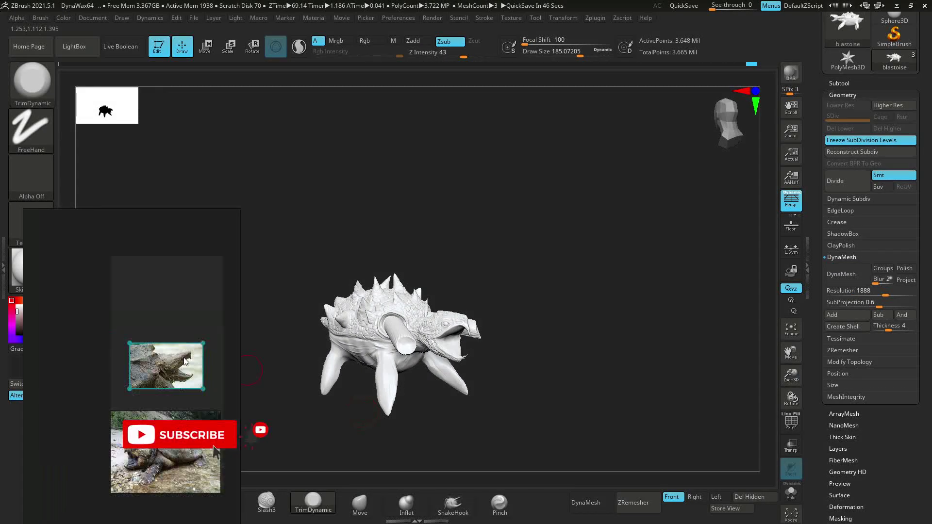
drag(537, 342, 730, 274)
- Run ZRemesher on the turtle again, abort it, and turn to a three-quarter view
click(842, 258)
click(842, 279)
click(833, 295)
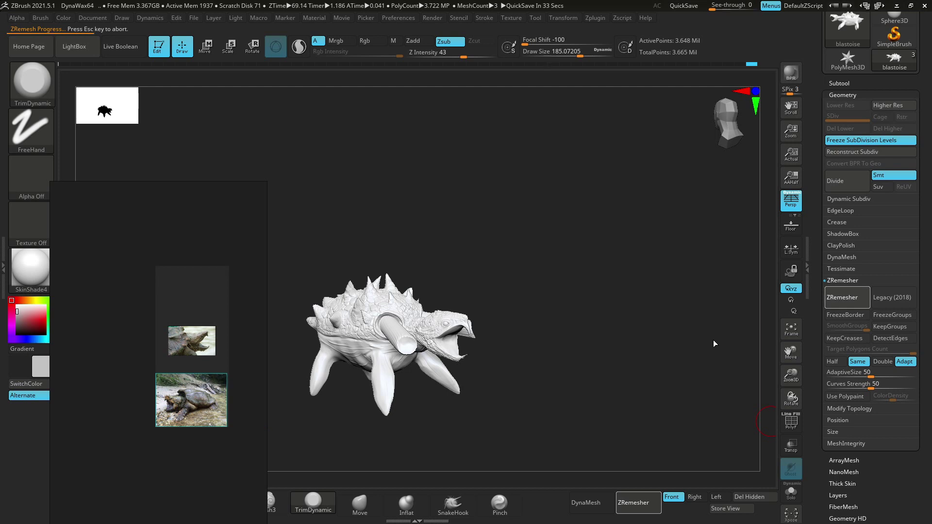
key(Escape)
mouse_move(707, 328)
mouse_down()
mouse_move(546, 328)
mouse_move(722, 276)
mouse_move(623, 346)
mouse_move(746, 376)
mouse_up()
mouse_move(695, 360)
mouse_down()
mouse_move(655, 356)
mouse_move(763, 349)
mouse_up()
- Close the floating reference-photo window and expand the Subtool list
right_click(192, 324)
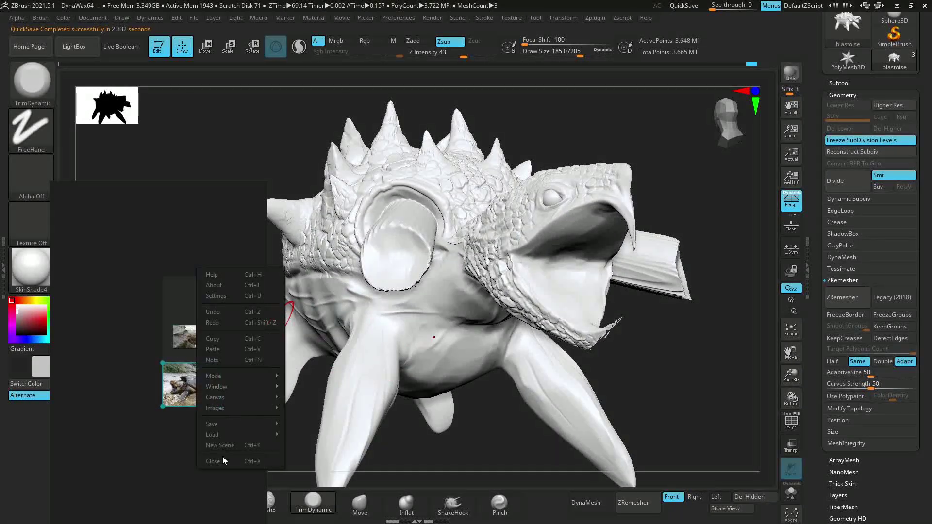
click(222, 444)
click(152, 301)
drag(655, 359, 697, 370)
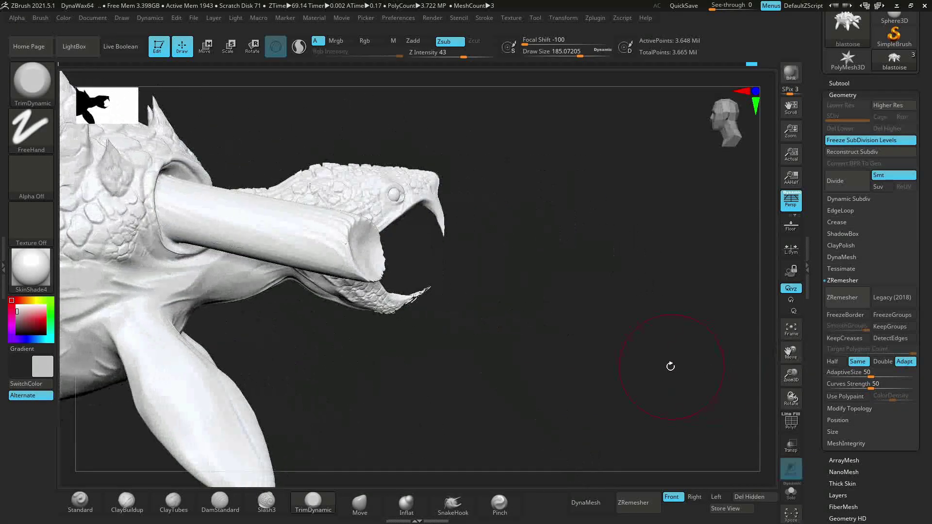
click(838, 85)
drag(801, 382, 728, 368)
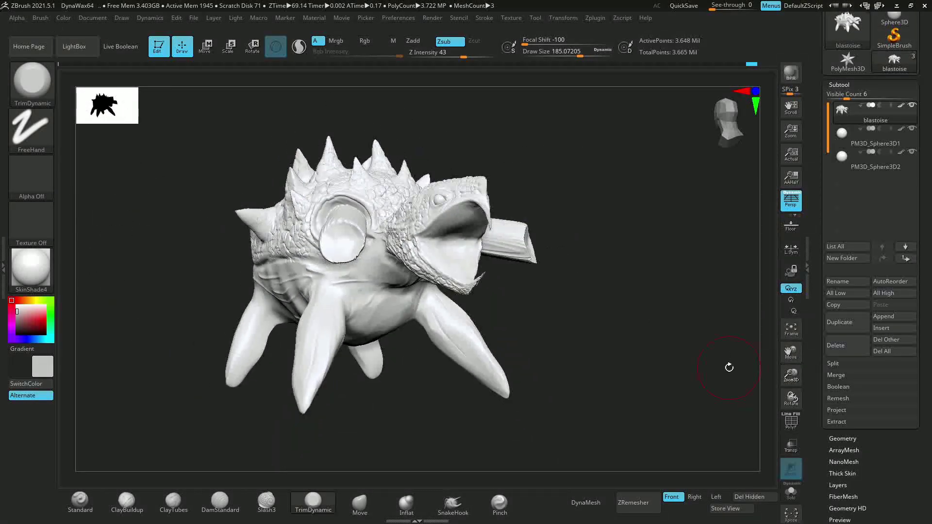
- Append a Cylinder3D subtool and scale it into place through the turtle
click(891, 321)
click(651, 312)
key(e)
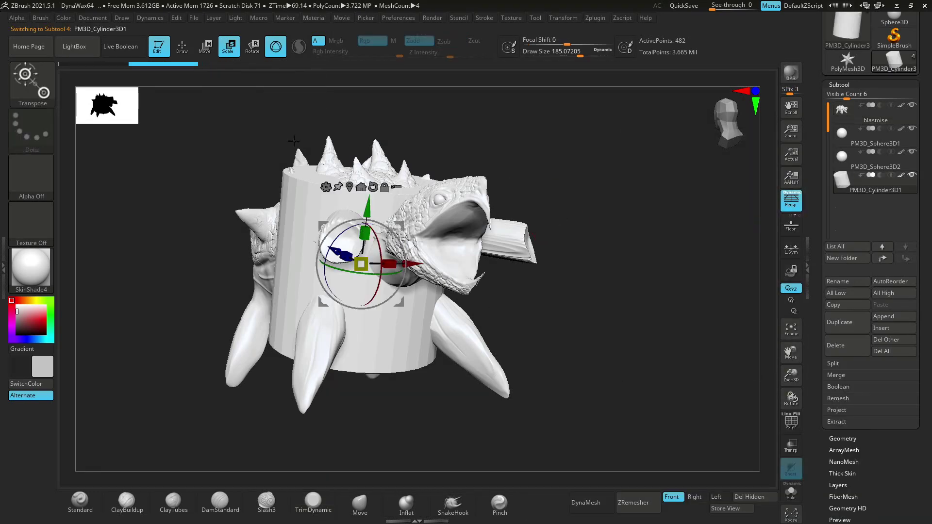
mouse_move(294, 140)
mouse_down()
mouse_move(402, 220)
mouse_move(603, 215)
mouse_move(575, 271)
mouse_move(626, 281)
mouse_move(657, 266)
mouse_move(673, 197)
mouse_up()
click(313, 503)
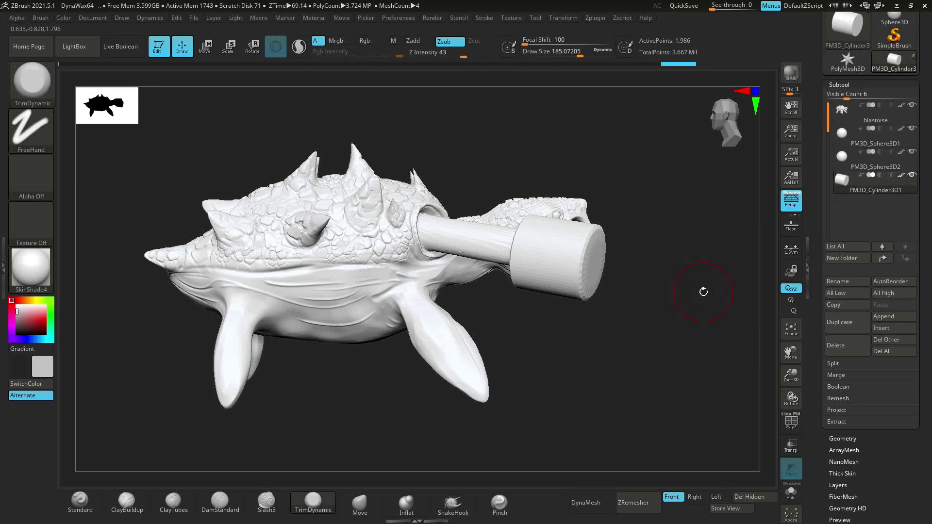
mouse_move(703, 290)
mouse_down()
mouse_move(670, 293)
mouse_move(757, 247)
mouse_up()
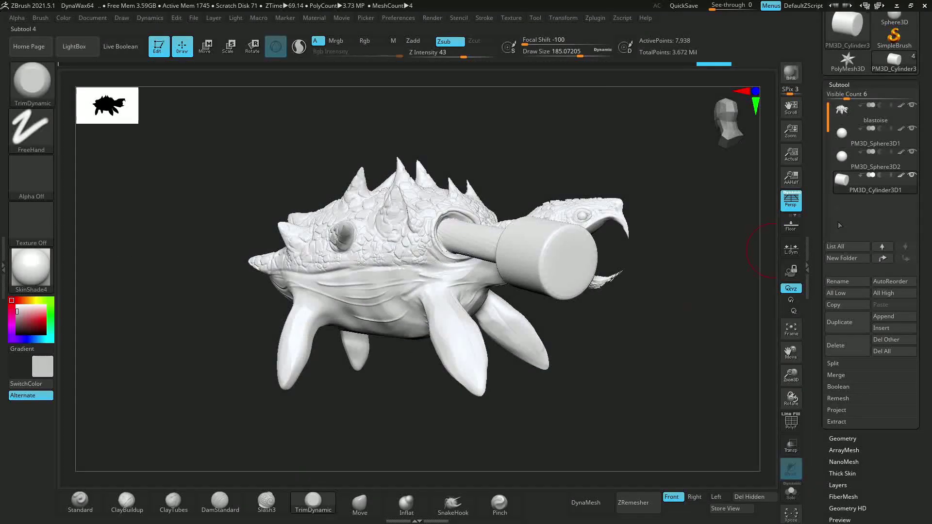
- Duplicate the cylinder and scale the copy into position through the turtle
click(844, 323)
key(e)
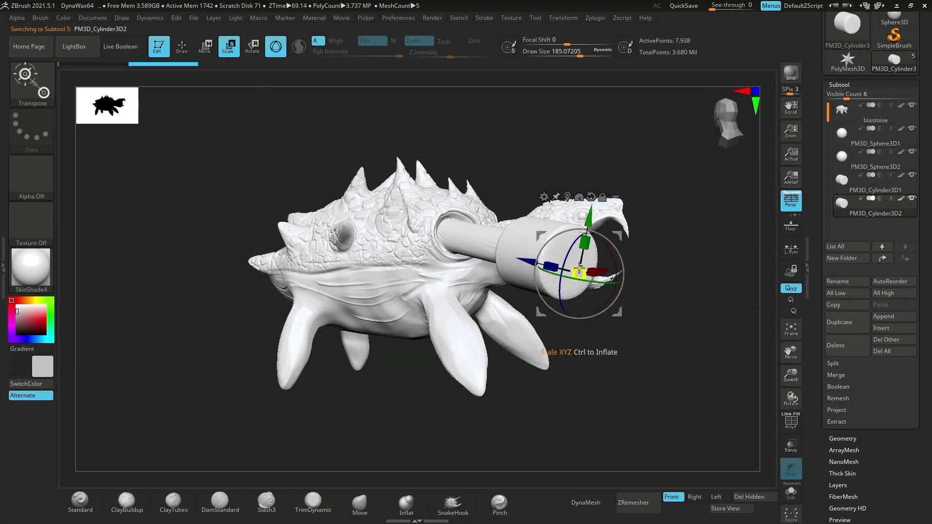
mouse_move(678, 257)
mouse_down()
mouse_move(598, 241)
mouse_move(618, 234)
mouse_move(573, 242)
mouse_up()
click(313, 502)
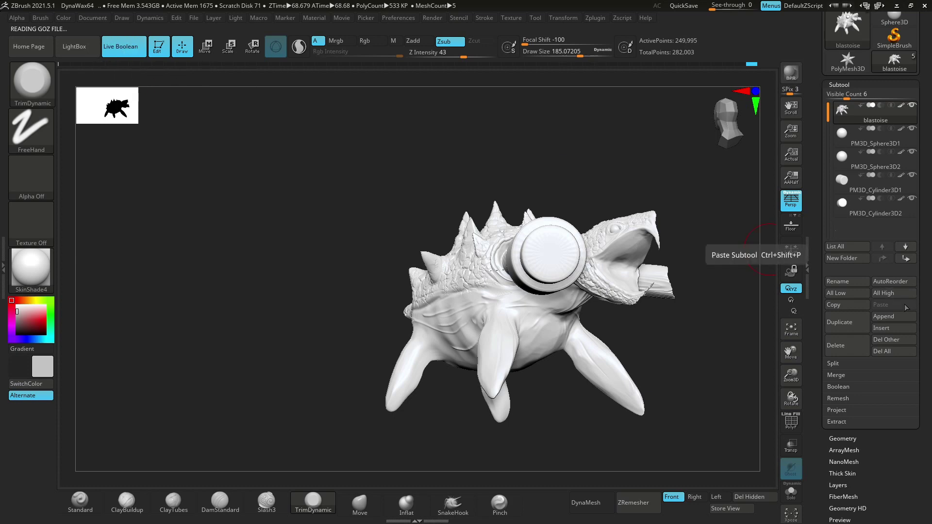
- Move the second cylinder with the gizmo, then reselect the first cylinder subtool
mouse_move(728, 328)
mouse_down()
mouse_move(741, 354)
mouse_move(728, 325)
mouse_move(691, 322)
mouse_move(782, 335)
mouse_move(713, 323)
mouse_up()
key(w)
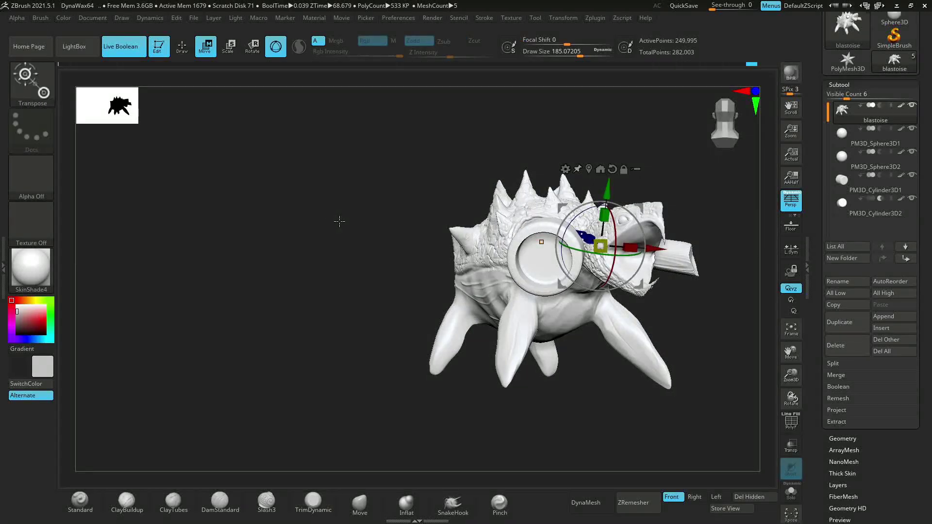
click(856, 219)
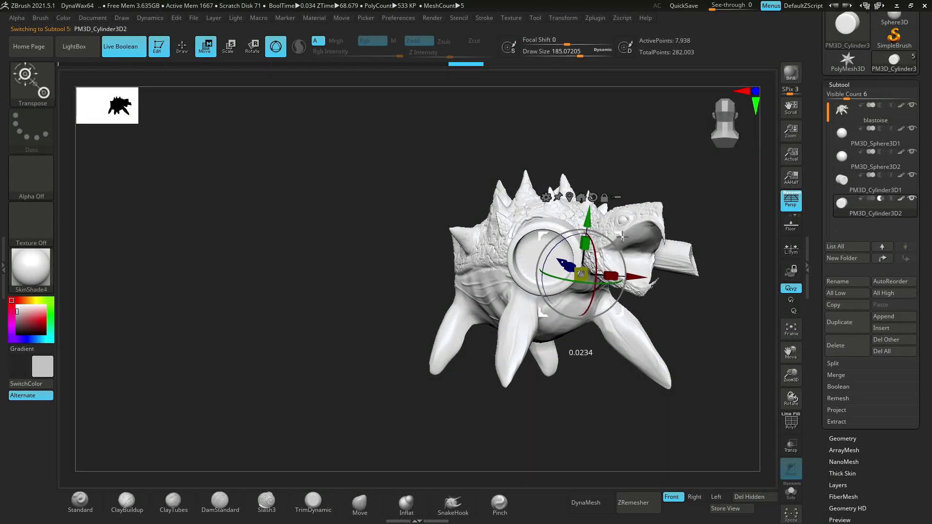
mouse_move(631, 218)
mouse_down()
mouse_move(669, 204)
mouse_move(638, 358)
mouse_move(668, 361)
mouse_move(657, 347)
mouse_up()
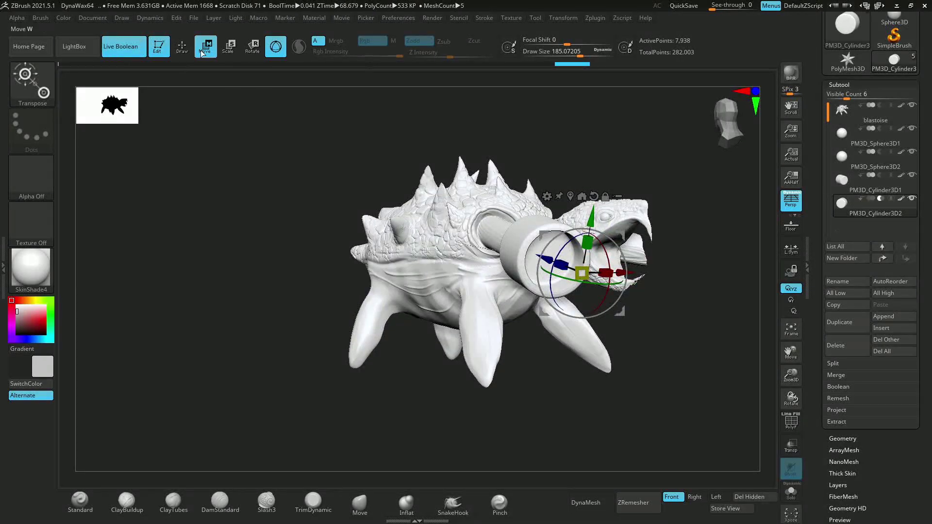
key(q)
click(845, 188)
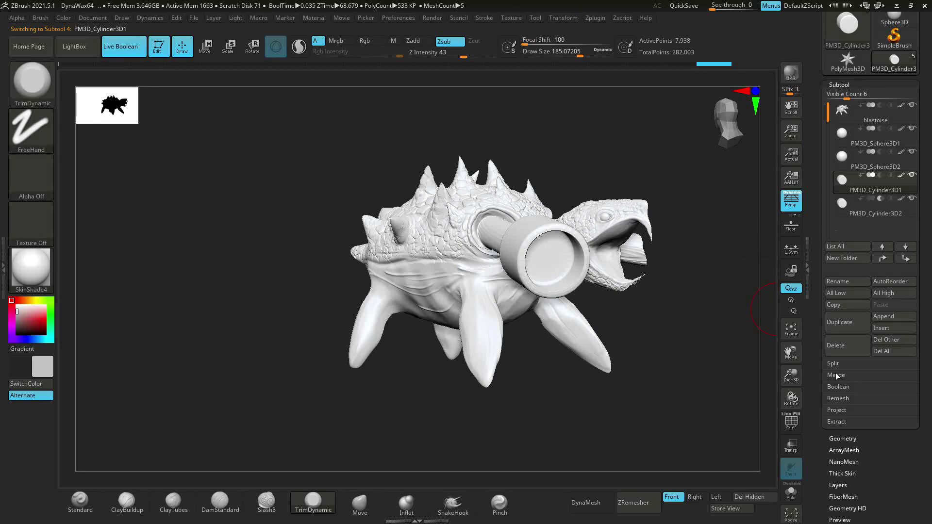
mouse_move(743, 312)
mouse_down()
mouse_move(727, 270)
mouse_move(750, 218)
mouse_up()
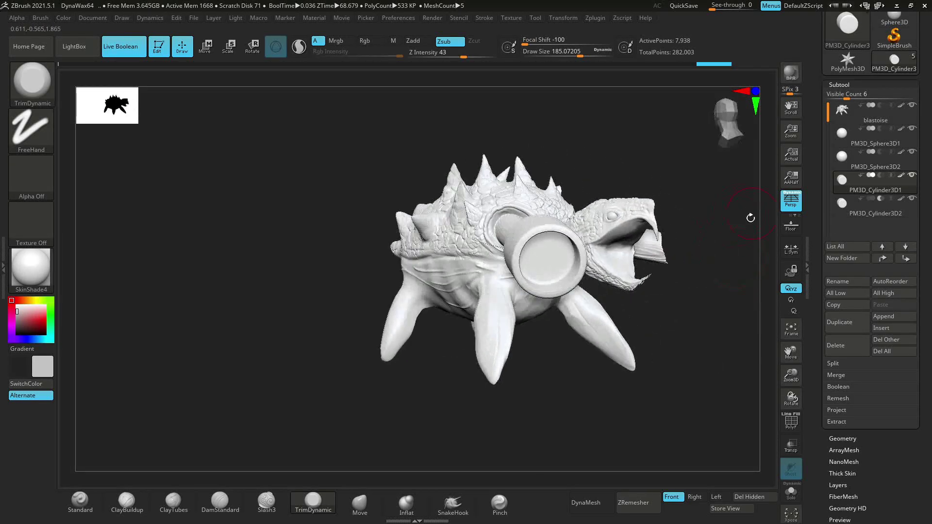
- MergeDown the second cylinder into the first and confirm the merge
click(836, 374)
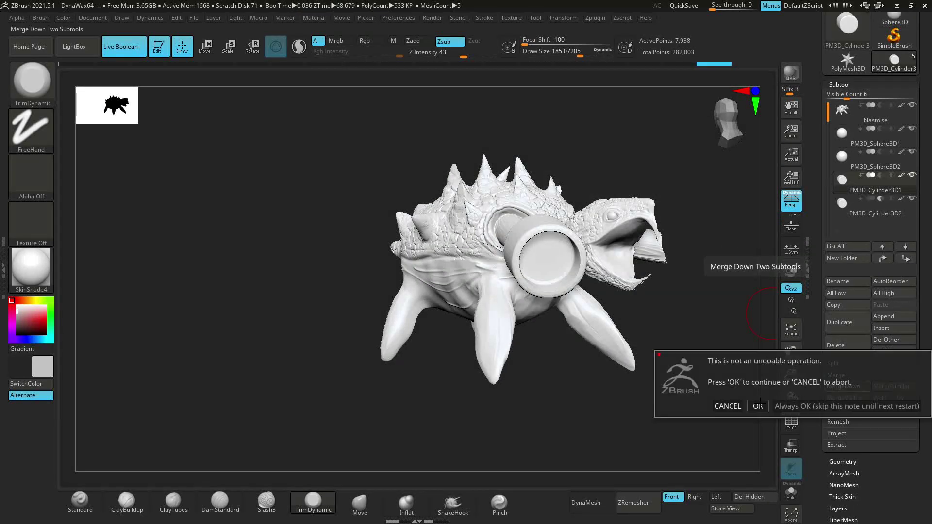
click(757, 405)
click(705, 366)
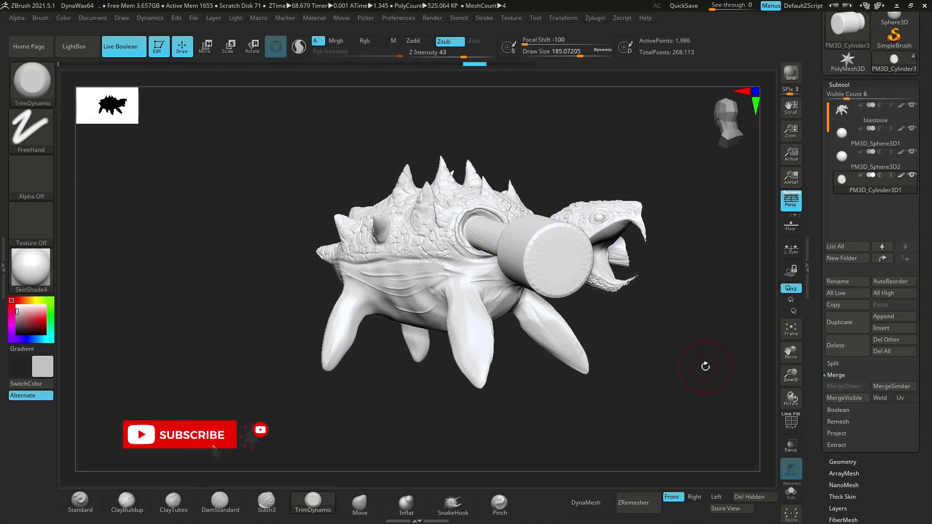
drag(689, 343, 725, 339)
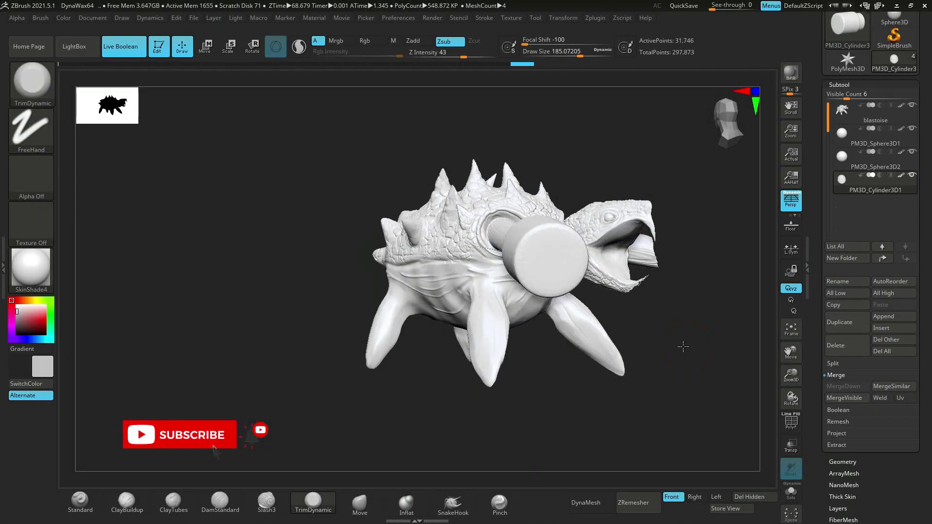
- Duplicate the merged cylinder subtool and browse the Geometry and Deformation settings
click(840, 321)
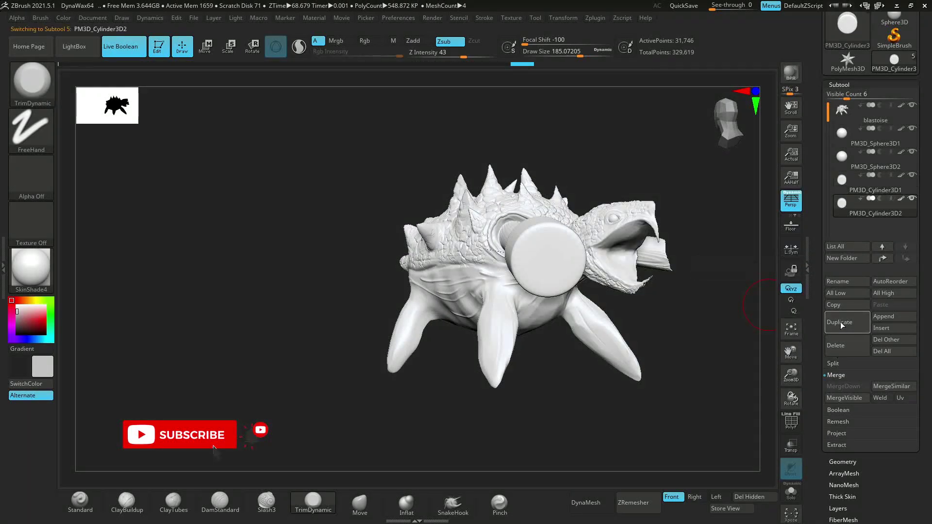
click(838, 84)
click(845, 201)
click(834, 223)
click(842, 96)
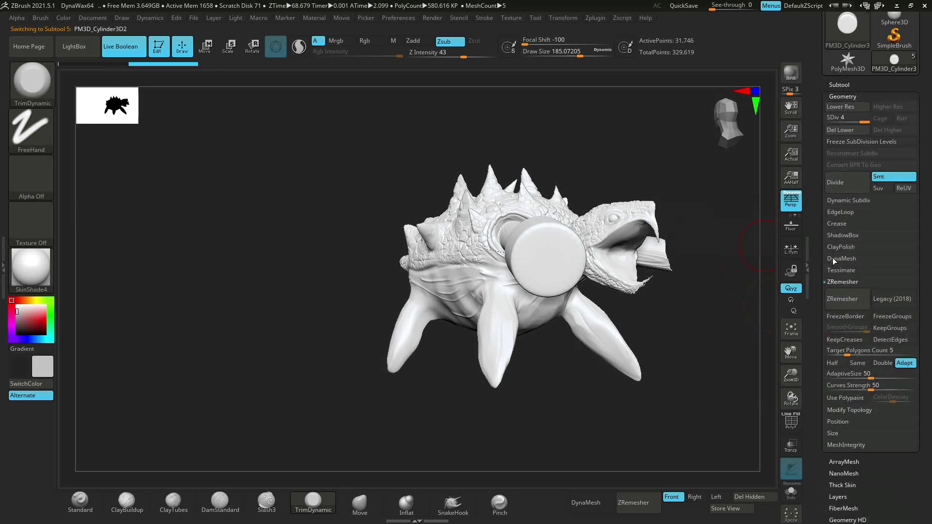
click(838, 84)
click(844, 201)
drag(689, 335, 747, 332)
click(838, 84)
- Merge the cylinders into PM3D_Cylinder3D1 and duplicate the merged subtool
click(874, 182)
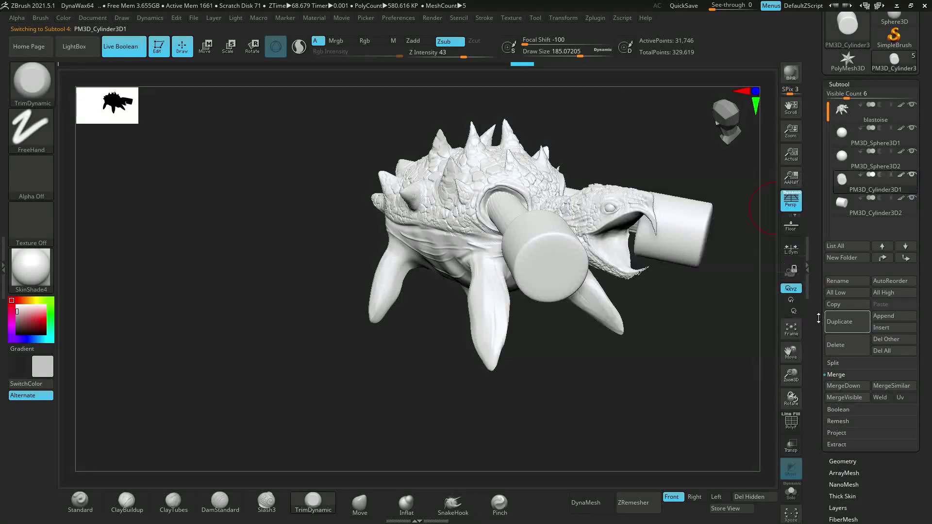
click(843, 385)
key(Return)
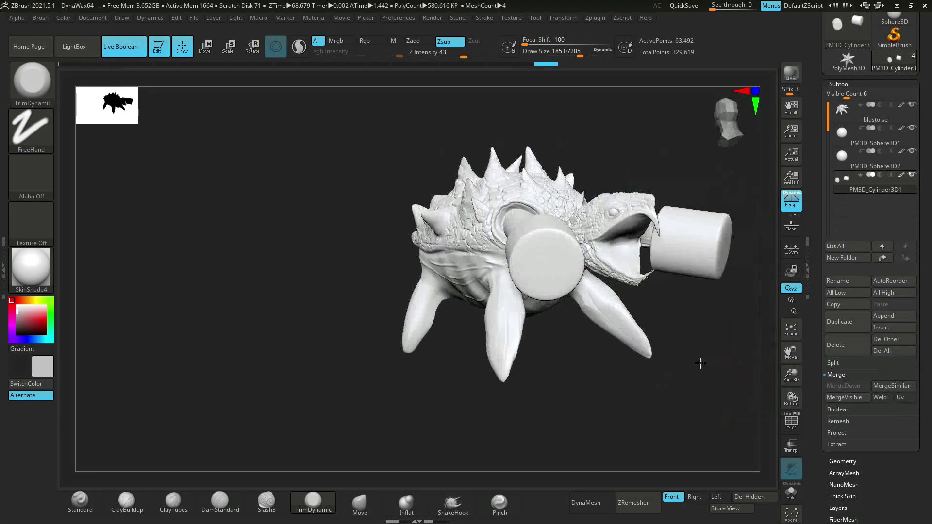
drag(701, 363, 750, 357)
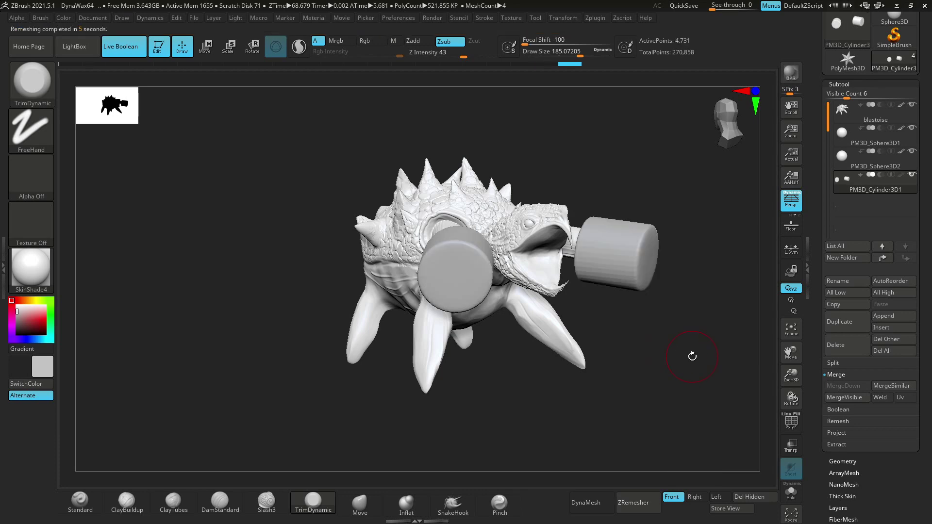
key(ctrl+shift+d)
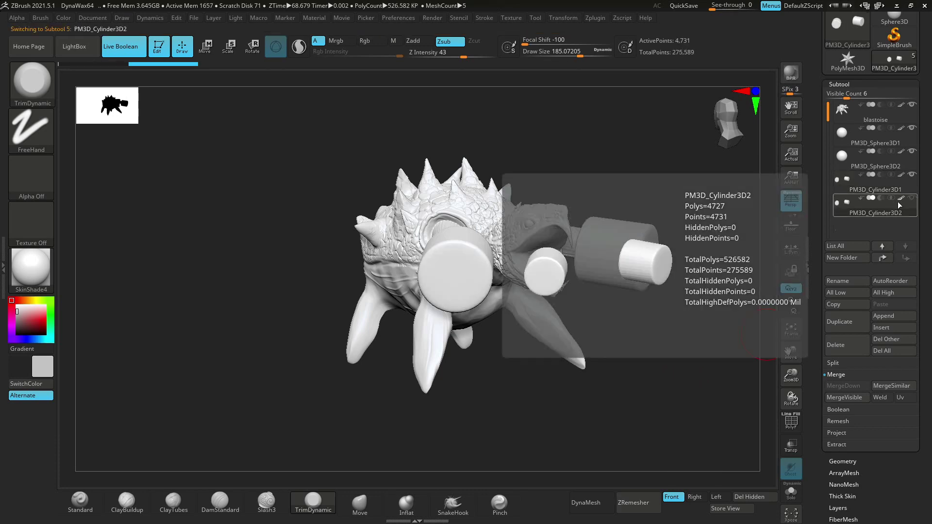
- Toggle subtract on the duplicate cylinder, then switch between PM3D_Cylinder3D1 and PM3D_Cylinder3D2
click(880, 197)
key(w)
click(182, 46)
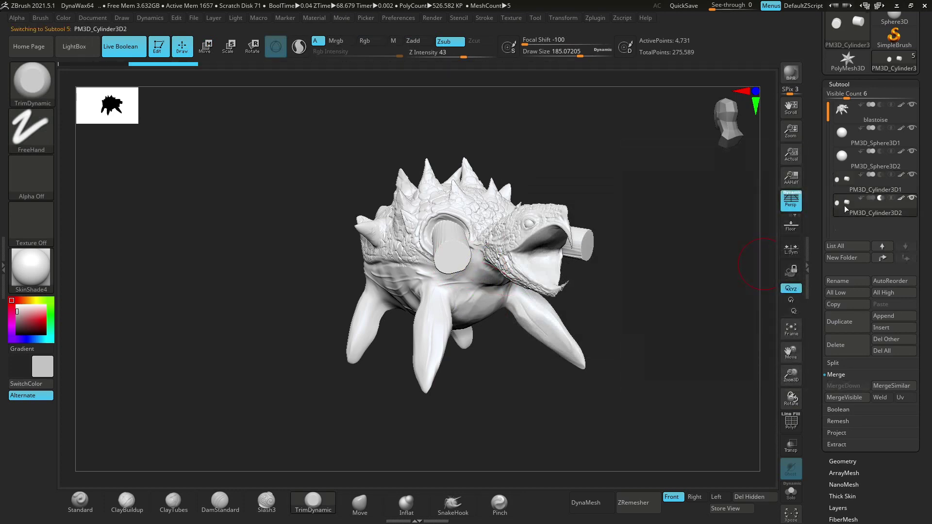
click(855, 192)
click(879, 198)
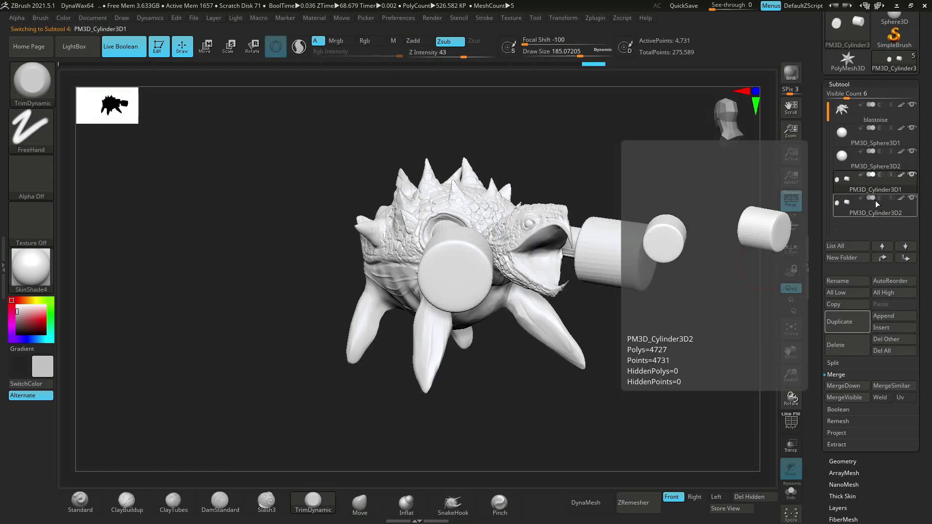
key(e)
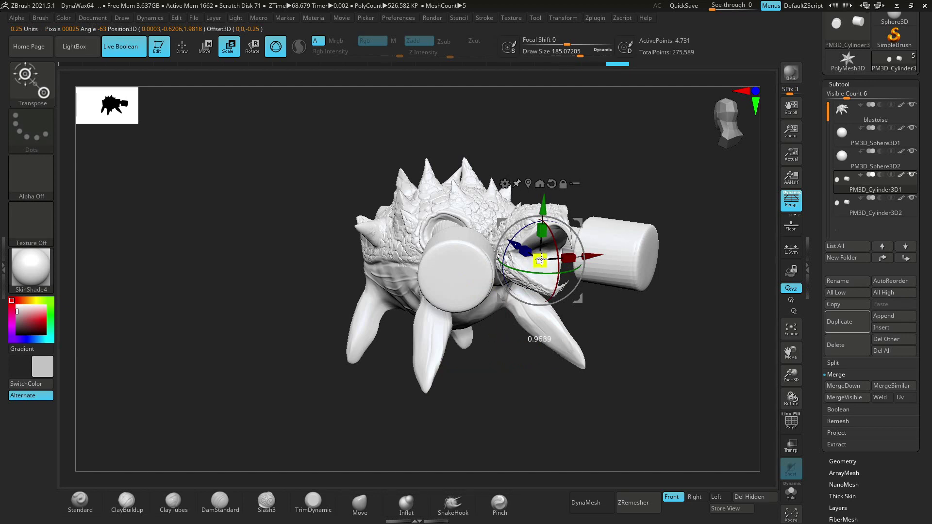
click(839, 203)
drag(666, 318, 543, 311)
- Snap to a front view and reposition PM3D_Cylinder3D2 with the Move gizmo
key(b)
key(t)
key(d)
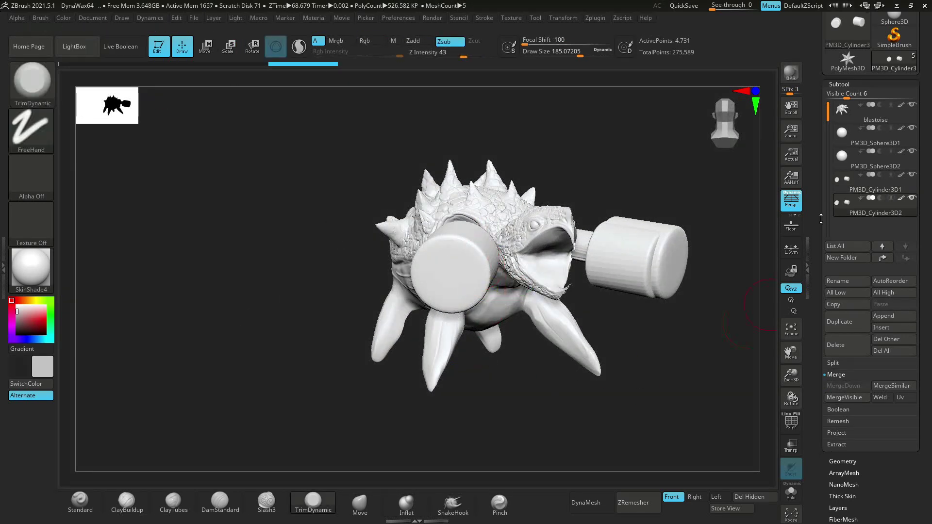
key(w)
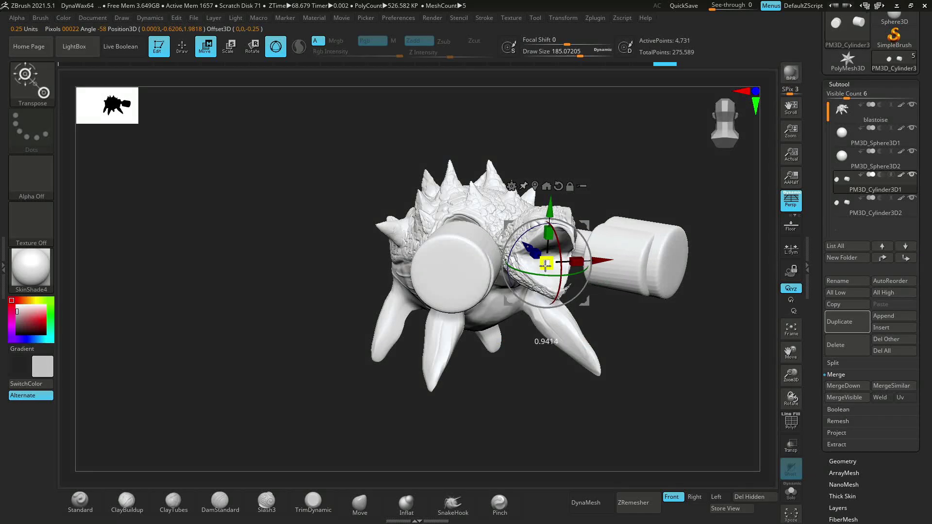
alt+click(485, 272)
drag(630, 364, 530, 248)
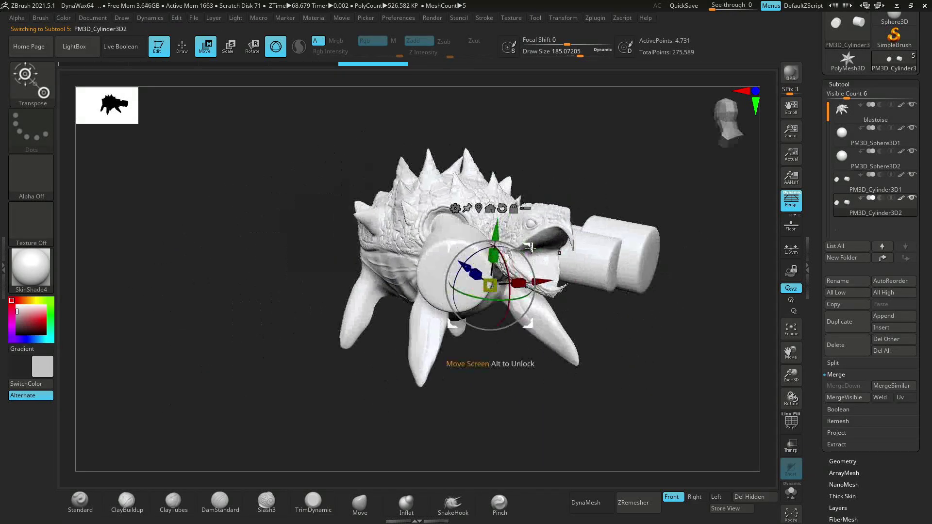
mouse_move(573, 339)
mouse_down()
mouse_move(650, 319)
mouse_move(565, 273)
mouse_move(487, 290)
mouse_up()
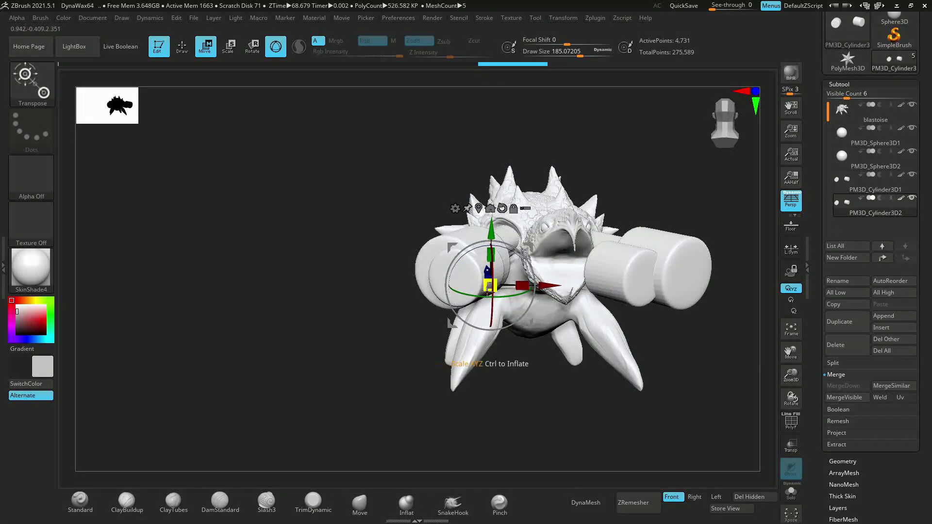
mouse_move(505, 330)
mouse_down()
mouse_move(566, 387)
mouse_move(524, 355)
mouse_up()
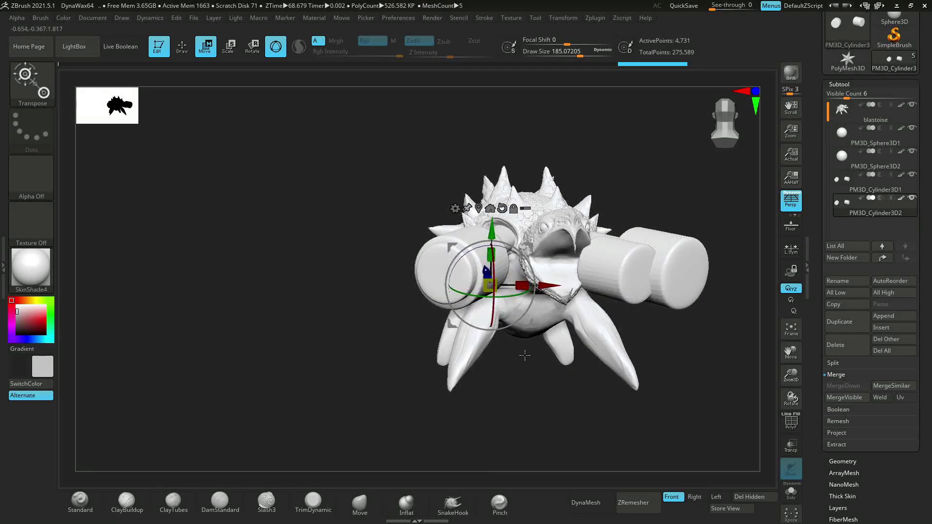
click(182, 47)
mouse_move(613, 273)
mouse_down()
mouse_move(655, 292)
mouse_move(630, 272)
mouse_move(689, 291)
mouse_move(701, 274)
mouse_move(666, 376)
mouse_move(704, 359)
mouse_up()
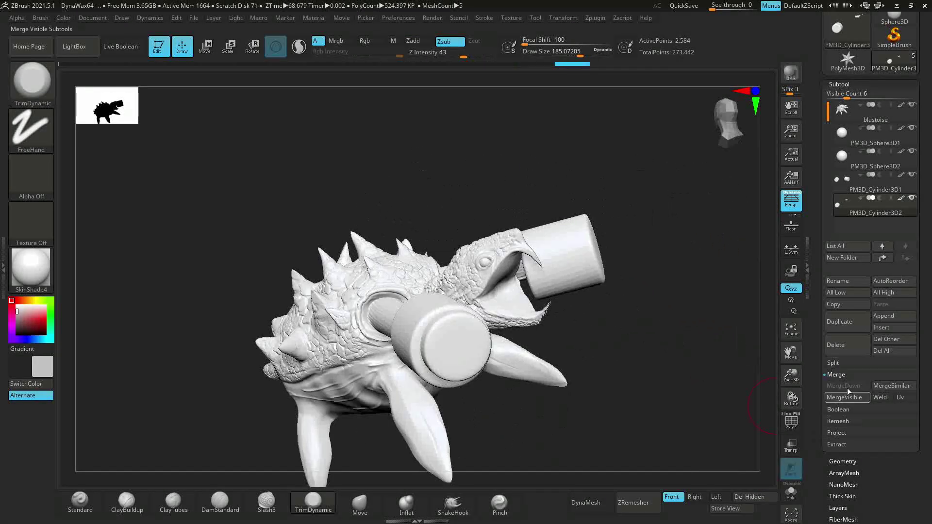
- Merge the cylinders again, duplicate them, and rotate the copy around its vertical axis
click(846, 386)
click(699, 366)
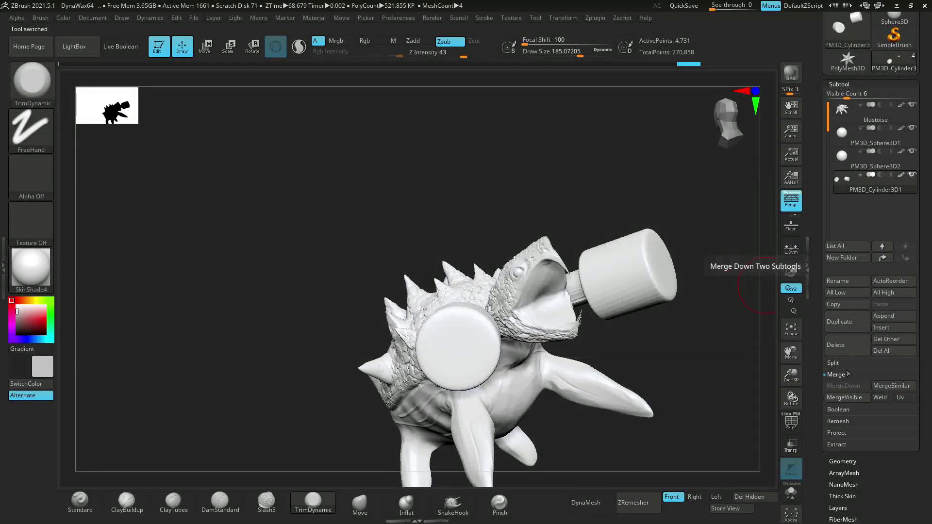
click(846, 321)
click(562, 17)
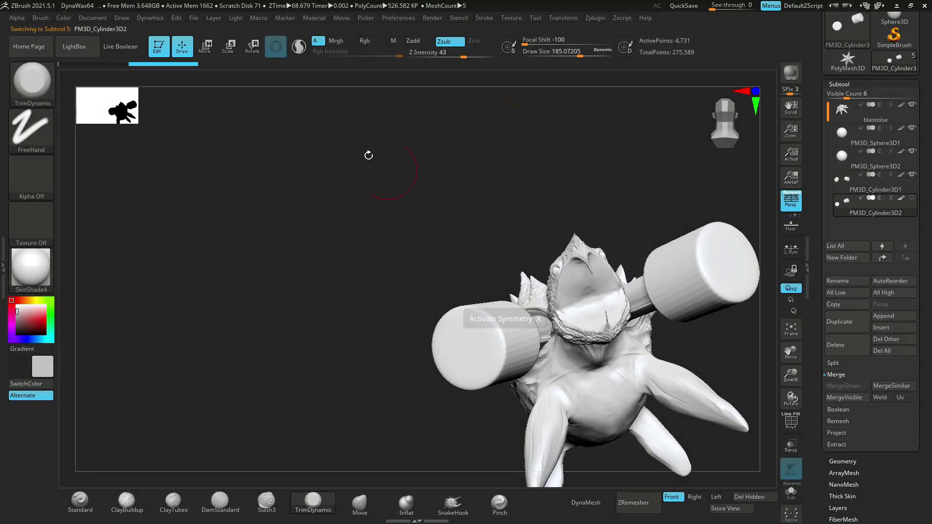
key(w)
drag(485, 222, 491, 308)
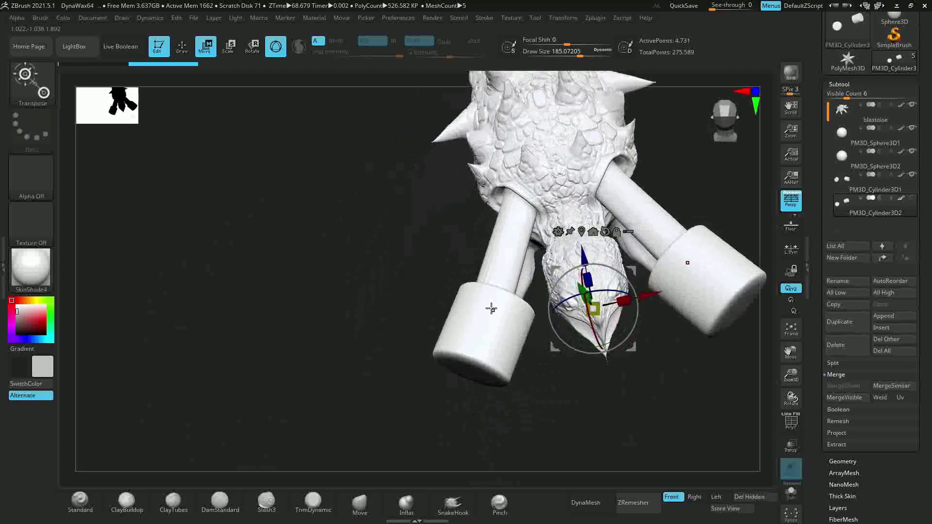
mouse_move(599, 342)
mouse_down()
mouse_move(649, 274)
mouse_move(713, 290)
mouse_up()
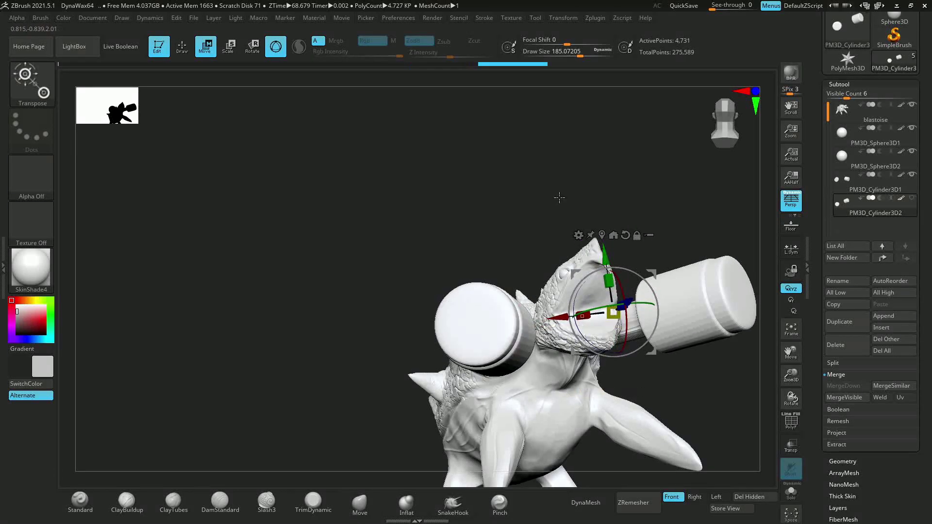
mouse_move(641, 295)
mouse_down()
mouse_move(596, 313)
mouse_move(676, 219)
mouse_up()
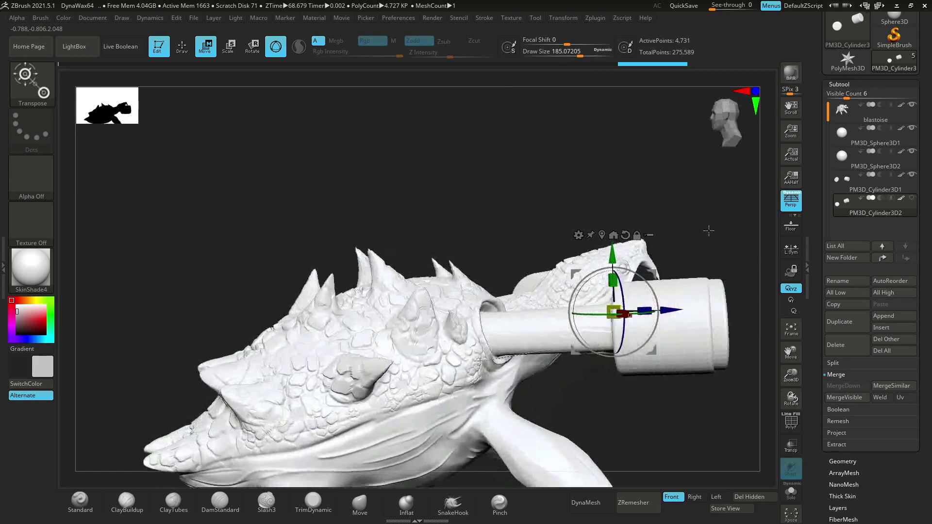
click(313, 502)
- Set the cylinder subtool to Subtract and inspect the hollow cut through the turtle
drag(272, 194, 238, 124)
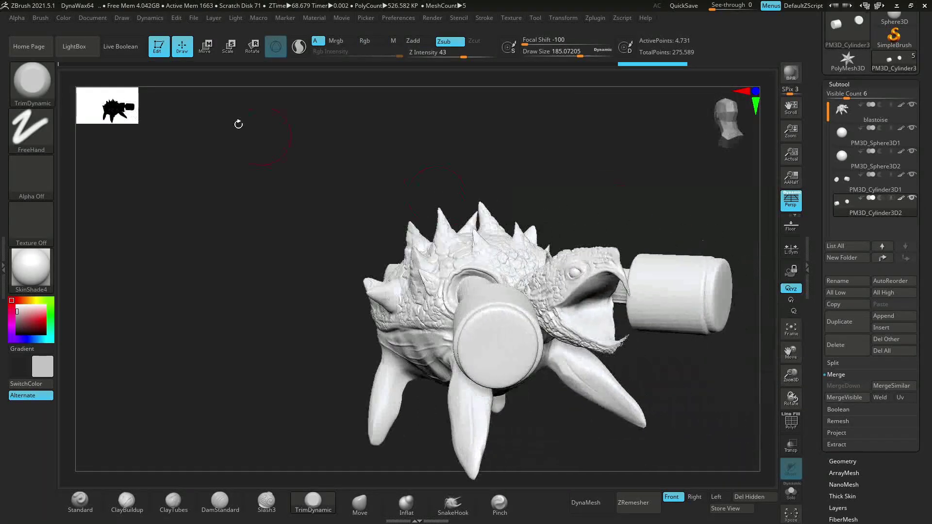
click(880, 197)
mouse_move(733, 441)
mouse_down()
mouse_move(714, 404)
mouse_move(747, 388)
mouse_up()
click(838, 409)
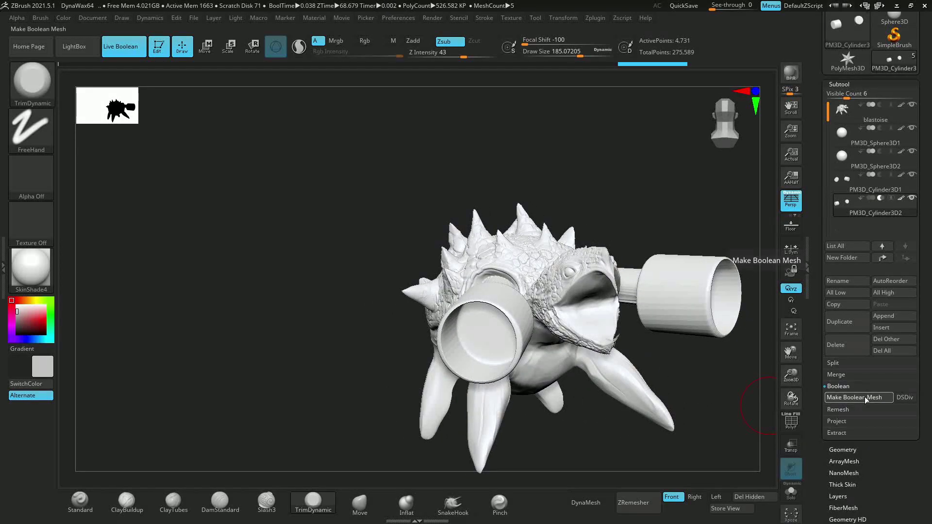
- Make a boolean mesh from the turtle and cylinders, then save the tool as blastoise
click(863, 397)
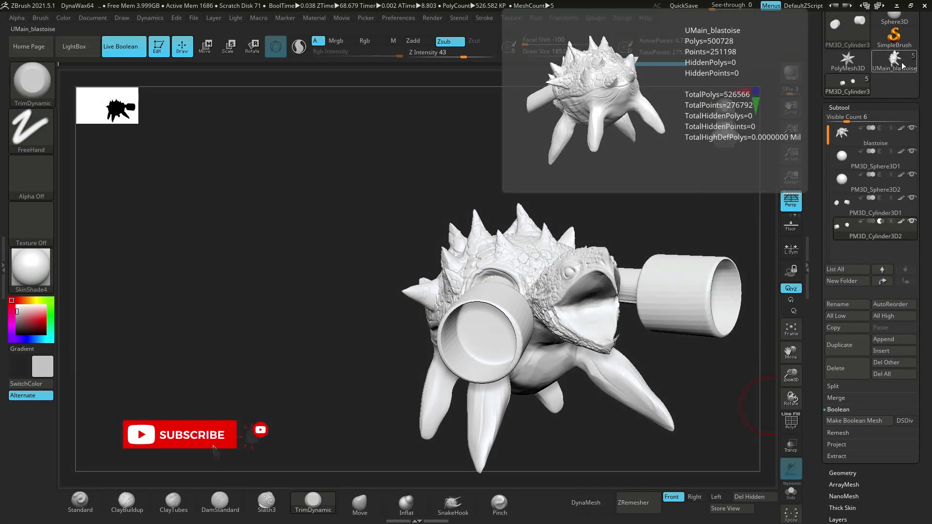
scroll(881, 49, up, 3)
click(891, 32)
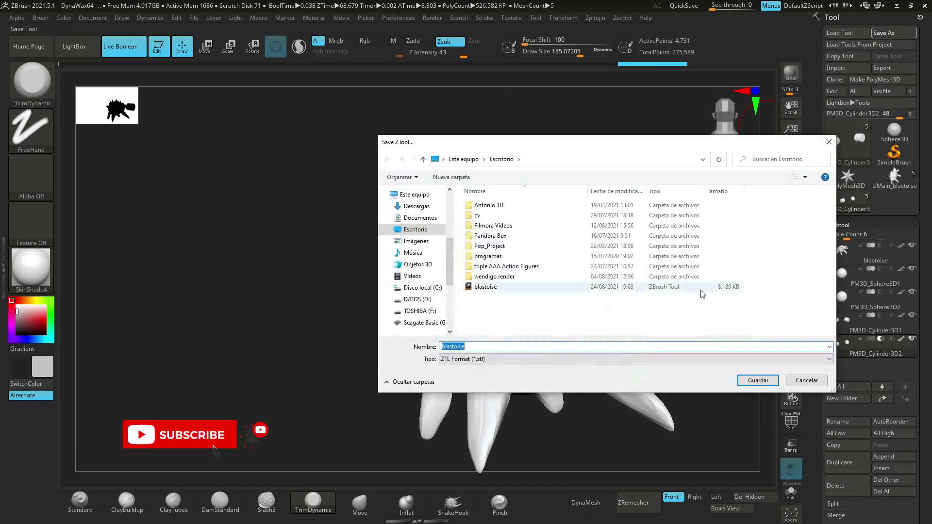